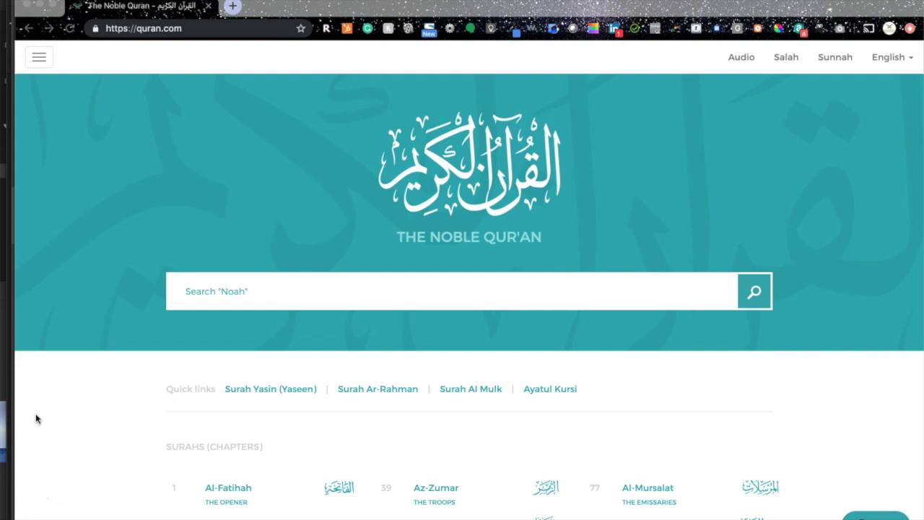
# Search the Quran for the word "mercy"
pyautogui.scroll(-1, 36, 419)
pyautogui.scroll(1, 36, 418)
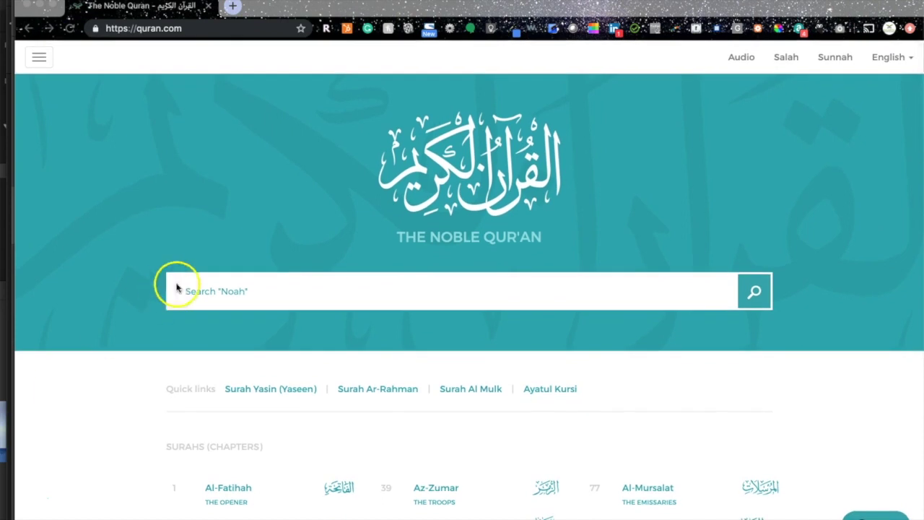
pyautogui.click(249, 290)
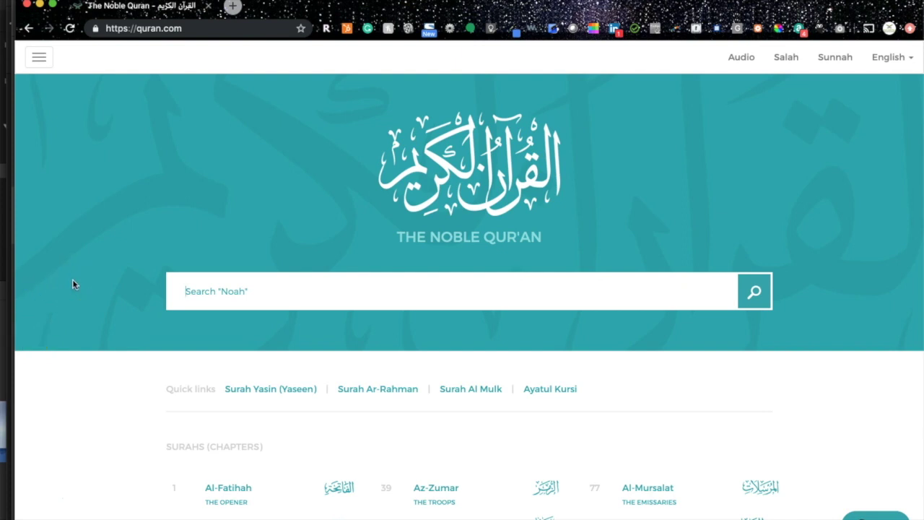
pyautogui.write('mercy')
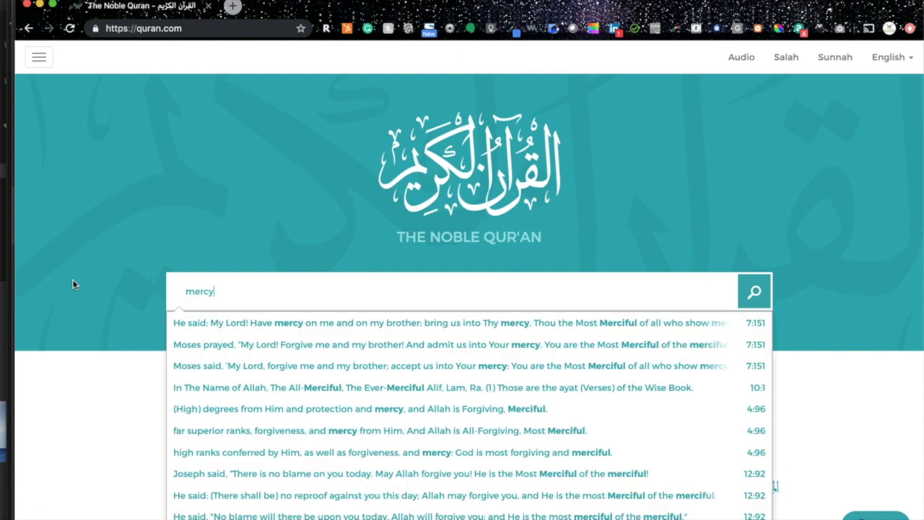
pyautogui.press('Return')
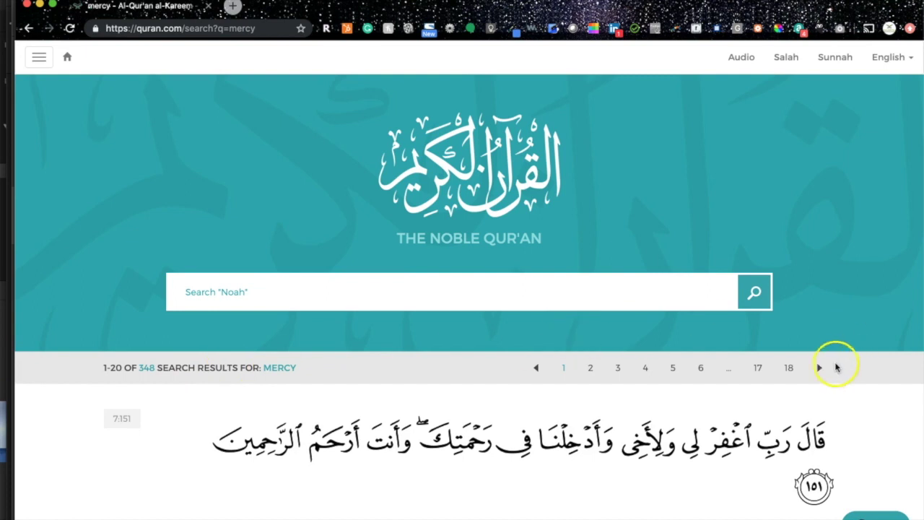
# Look through the verses and their English translations in the "mercy" search results, and return to the home page
pyautogui.moveTo(224, 449)
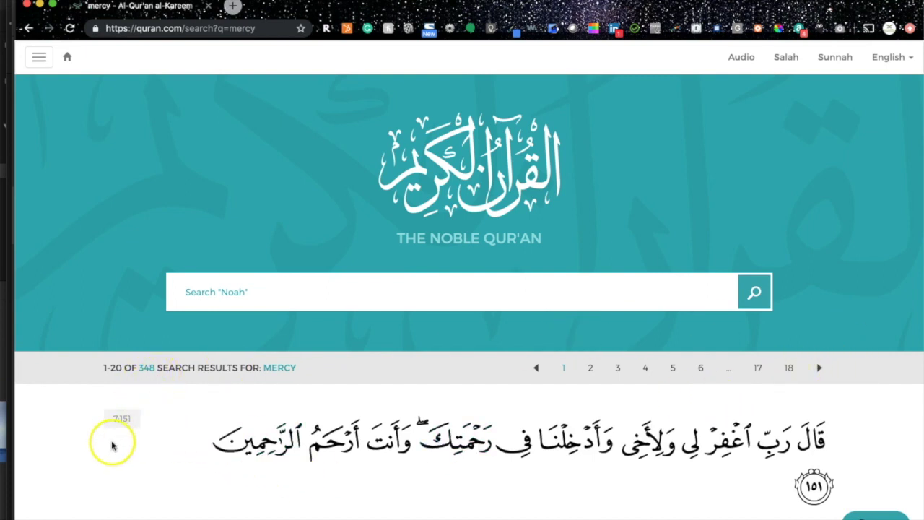
pyautogui.scroll(-3, 92, 464)
pyautogui.scroll(-5, 91, 465)
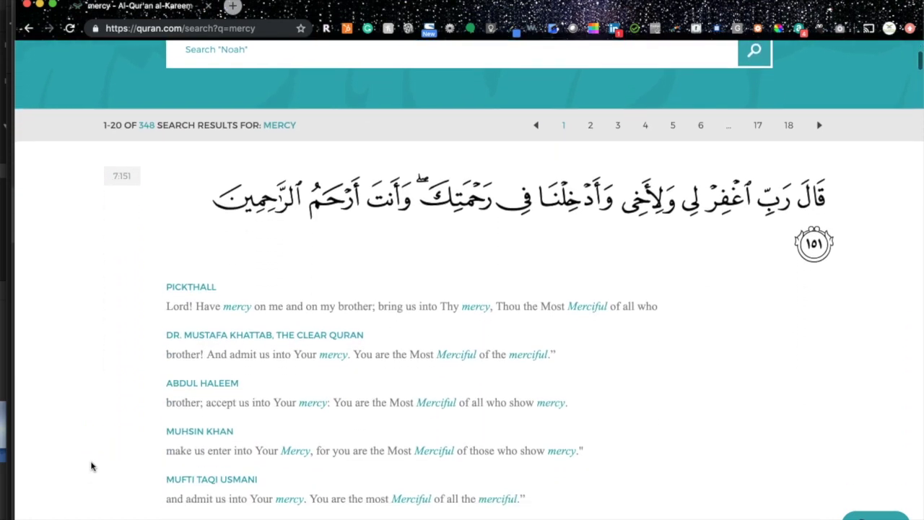
pyautogui.scroll(-1, 91, 465)
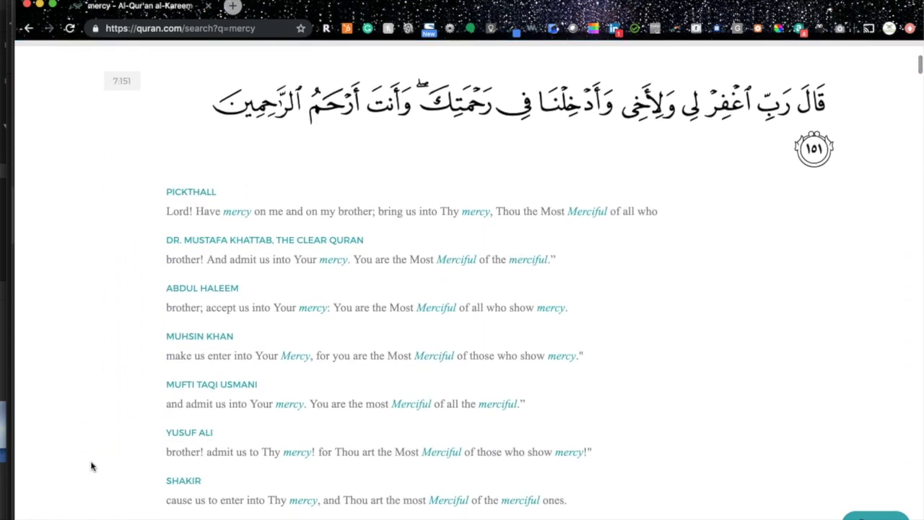
pyautogui.scroll(2, 92, 466)
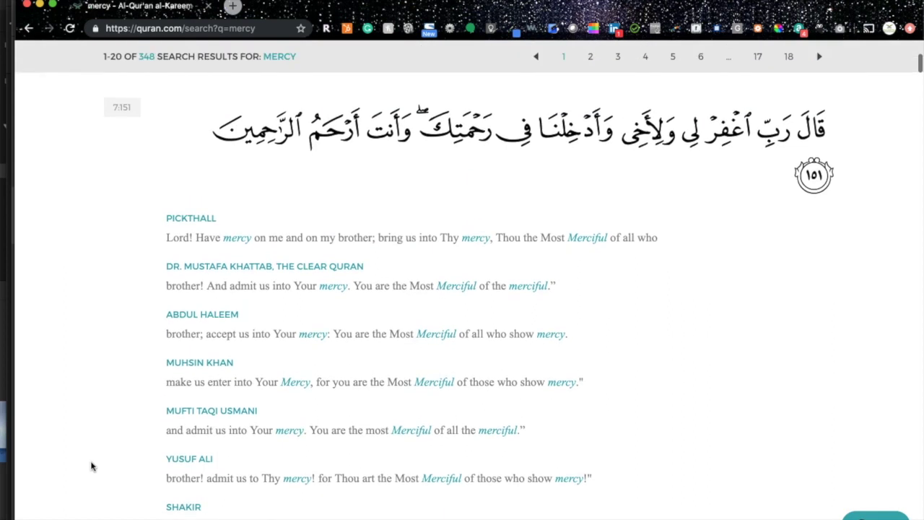
pyautogui.scroll(-1, 92, 466)
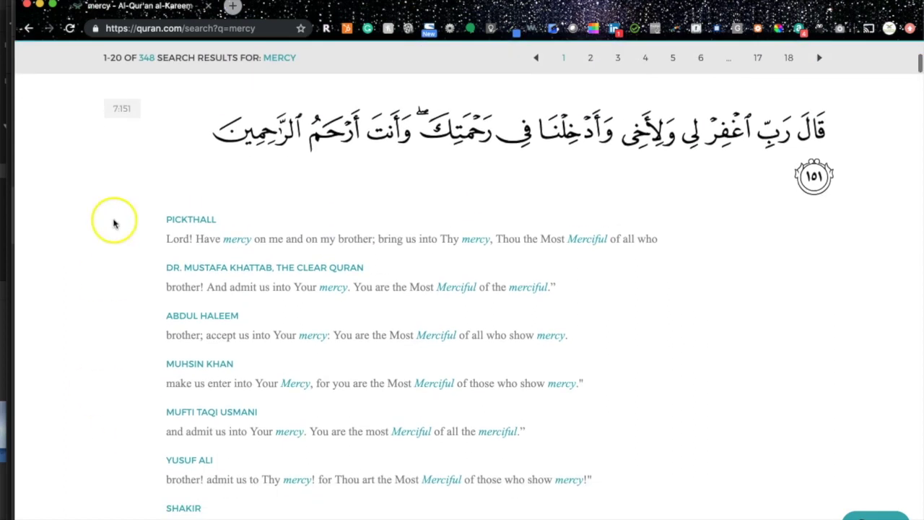
pyautogui.scroll(-2, 134, 344)
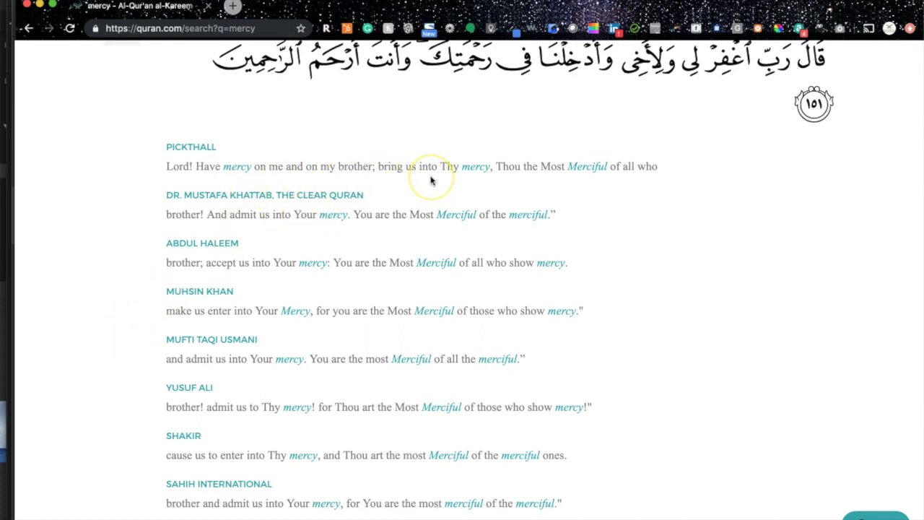
pyautogui.scroll(-8, 134, 369)
pyautogui.scroll(-4, 134, 370)
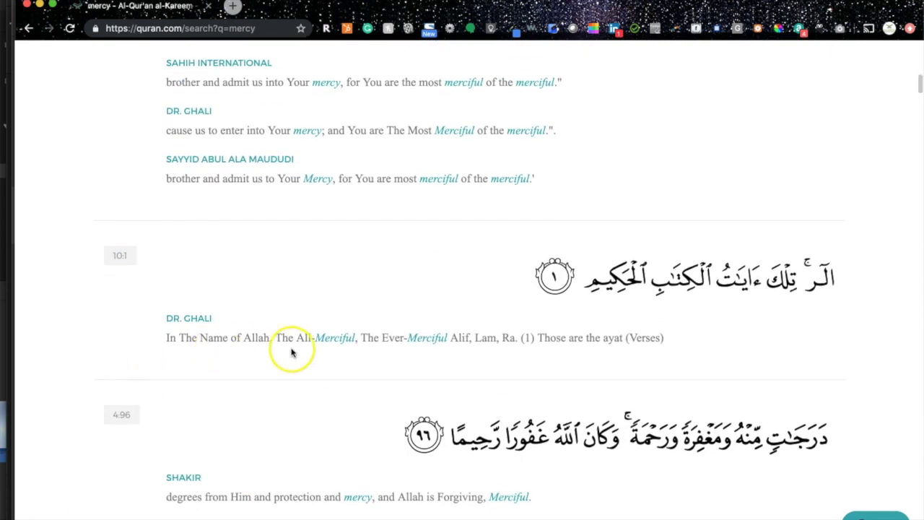
pyautogui.scroll(-5, 86, 424)
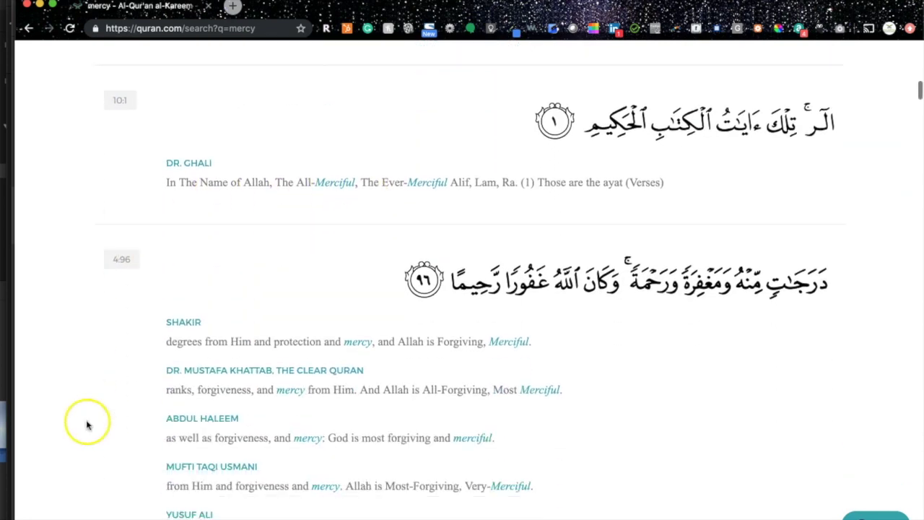
pyautogui.scroll(-3, 144, 393)
pyautogui.scroll(-15, 142, 397)
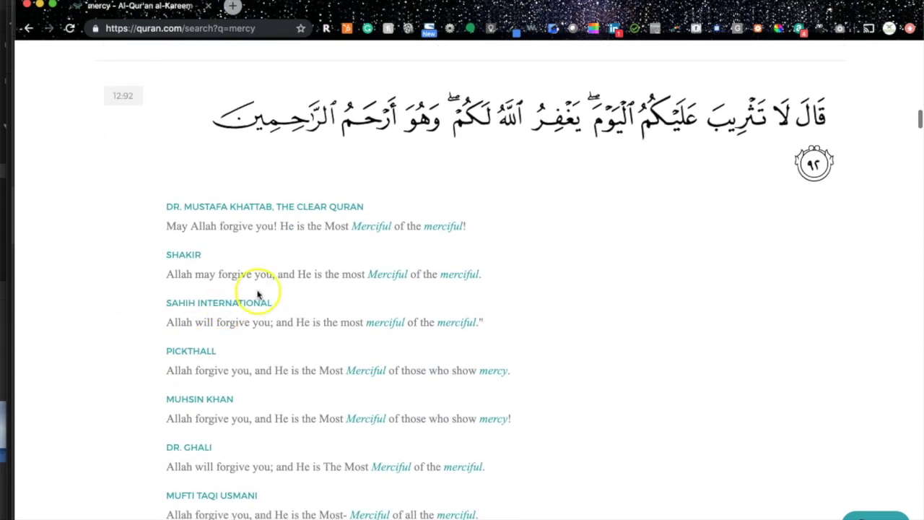
pyautogui.scroll(-9, 381, 325)
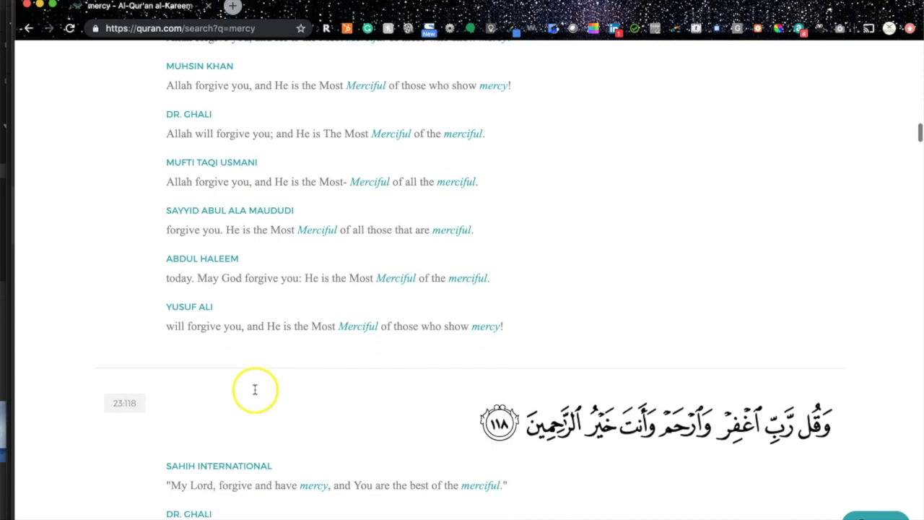
pyautogui.scroll(-3, 101, 440)
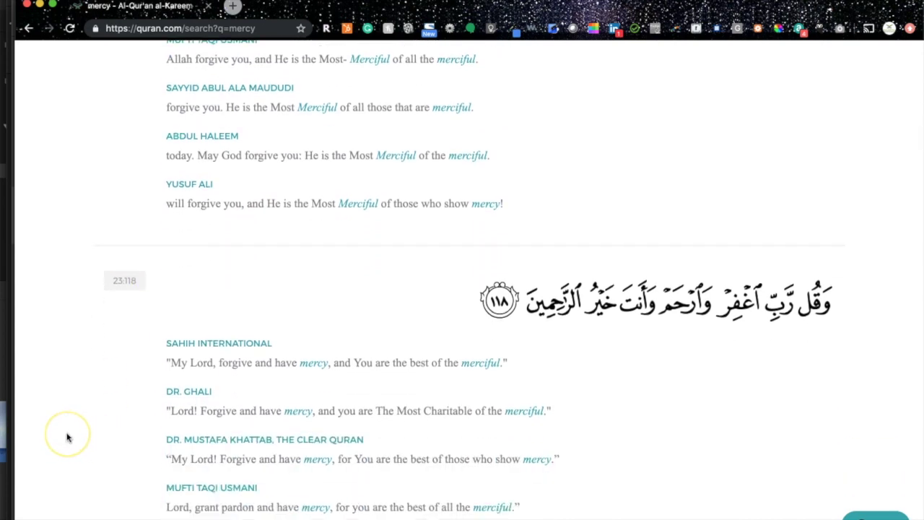
pyautogui.scroll(-3, 67, 436)
pyautogui.scroll(20, 66, 437)
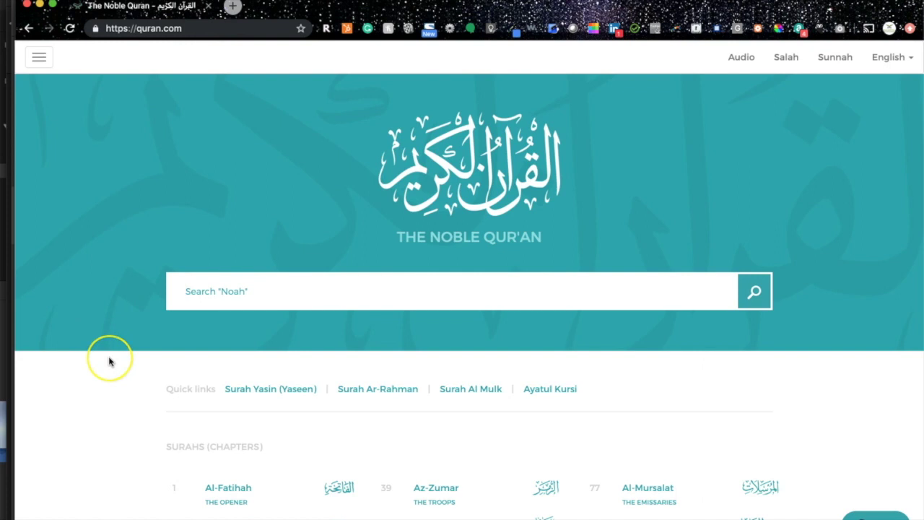
# Look over the quick links and the full list of surahs on the home page, down to the footer
pyautogui.scroll(-2, 108, 356)
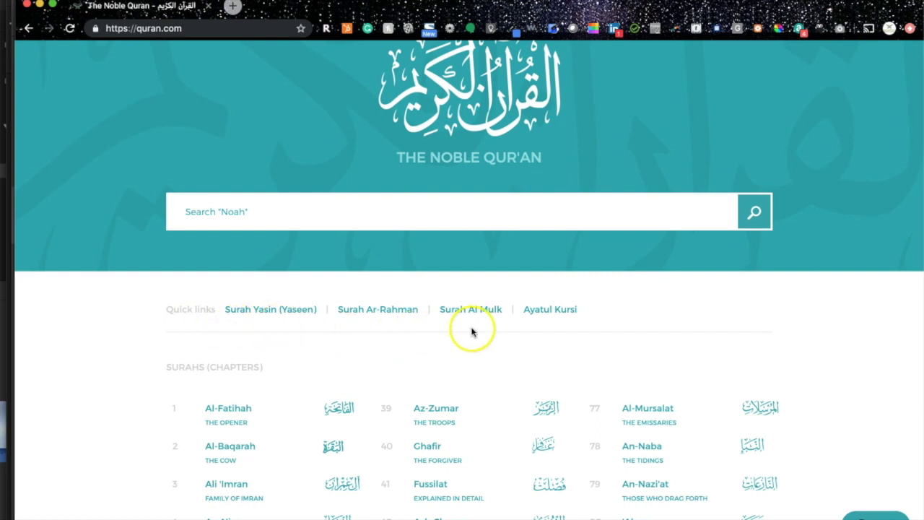
pyautogui.click(113, 374)
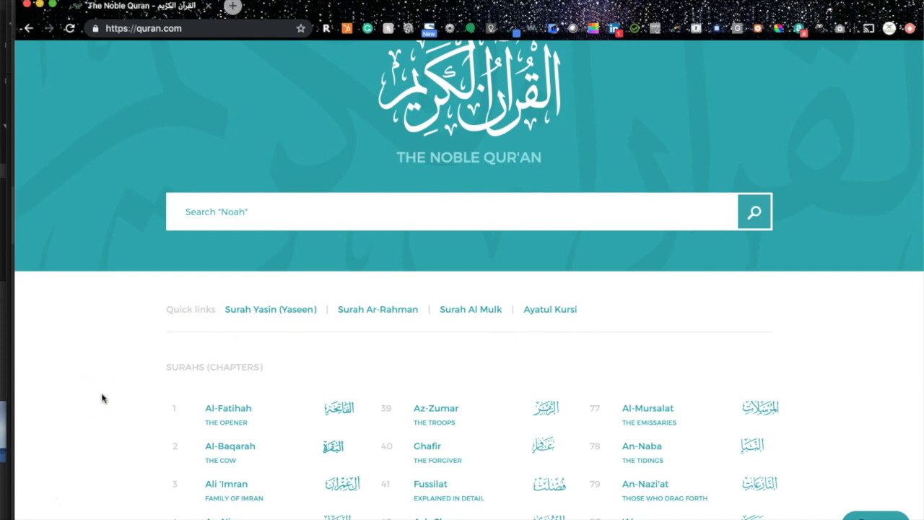
pyautogui.scroll(-2, 102, 398)
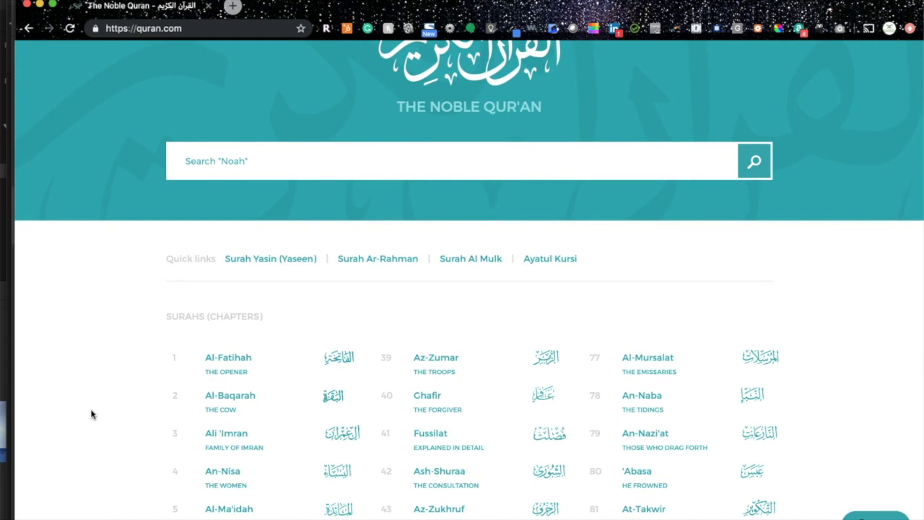
pyautogui.scroll(-6, 91, 413)
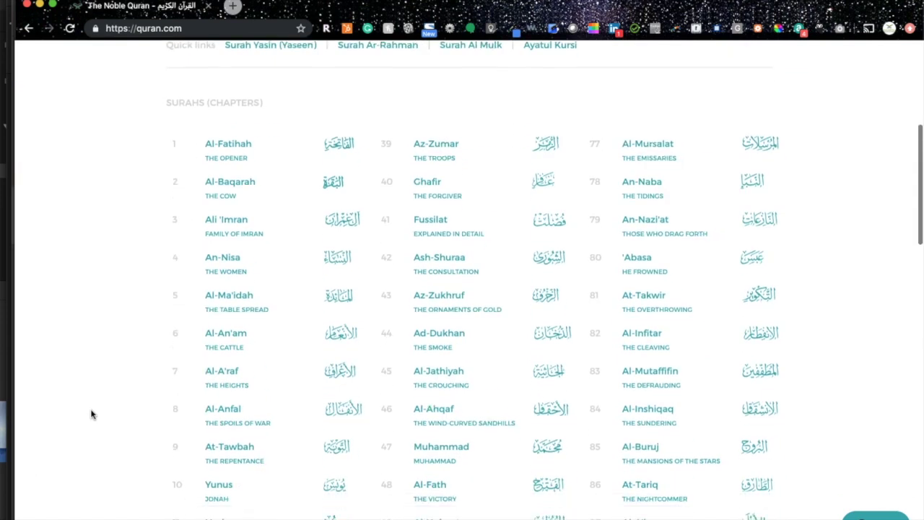
pyautogui.scroll(-2, 91, 414)
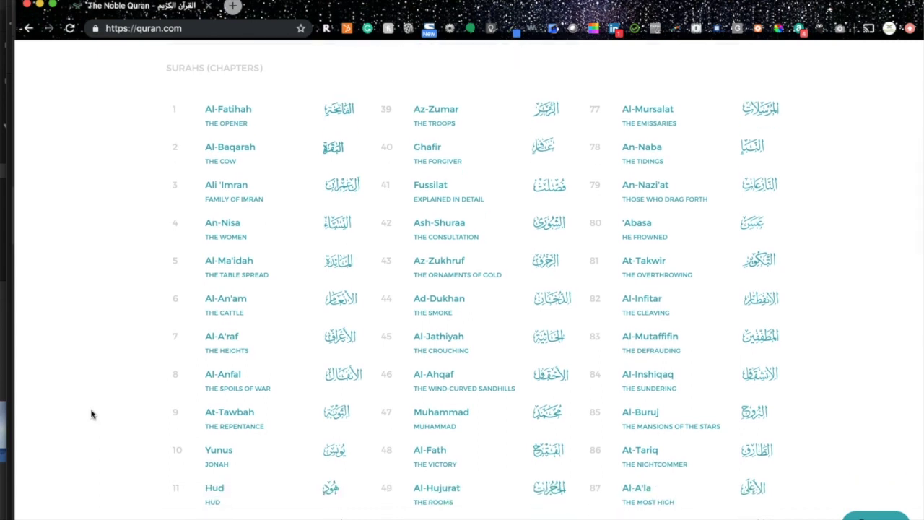
pyautogui.scroll(-19, 91, 413)
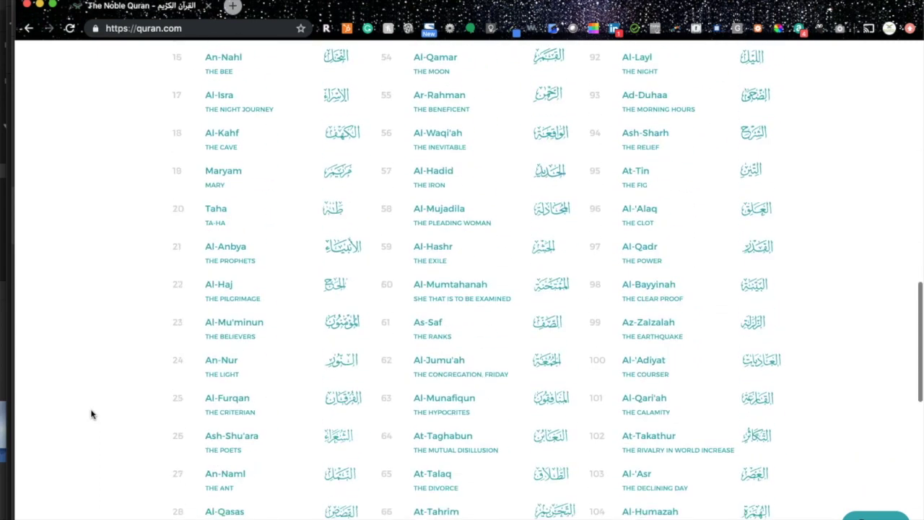
pyautogui.scroll(-13, 91, 414)
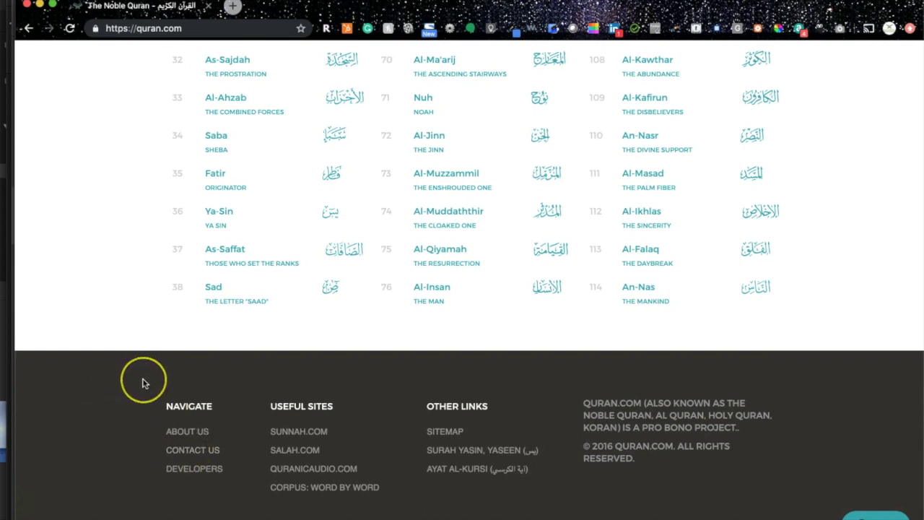
pyautogui.scroll(20, 141, 379)
pyautogui.scroll(10, 143, 383)
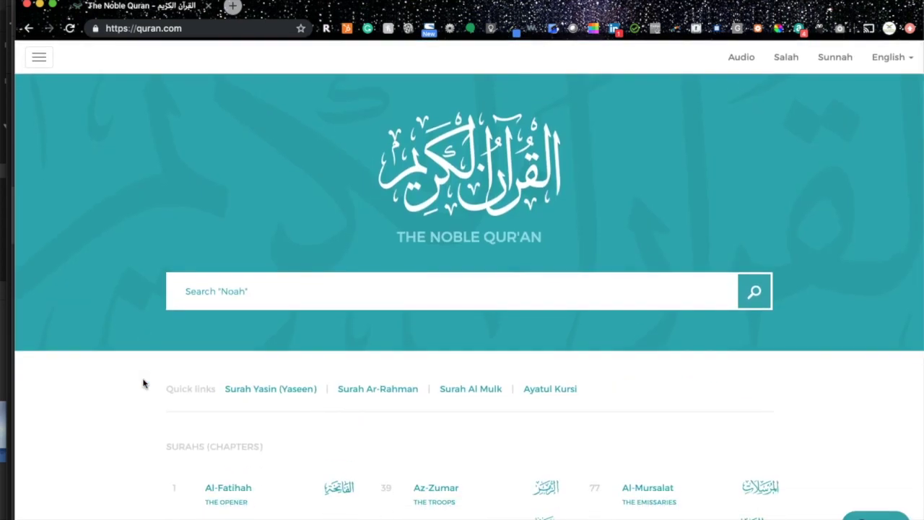
# Open Surah Al-Baqarah (The Cow) from the home page's chapter list
pyautogui.scroll(-5, 150, 283)
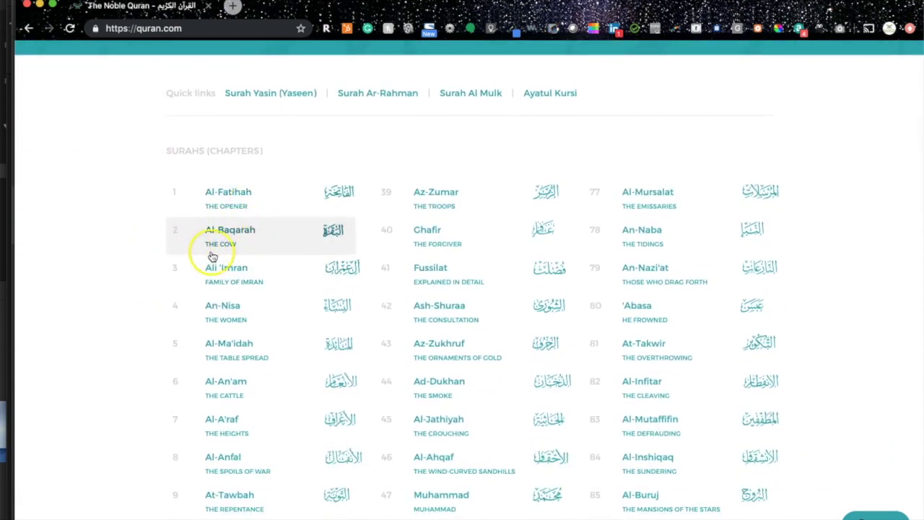
pyautogui.click(217, 243)
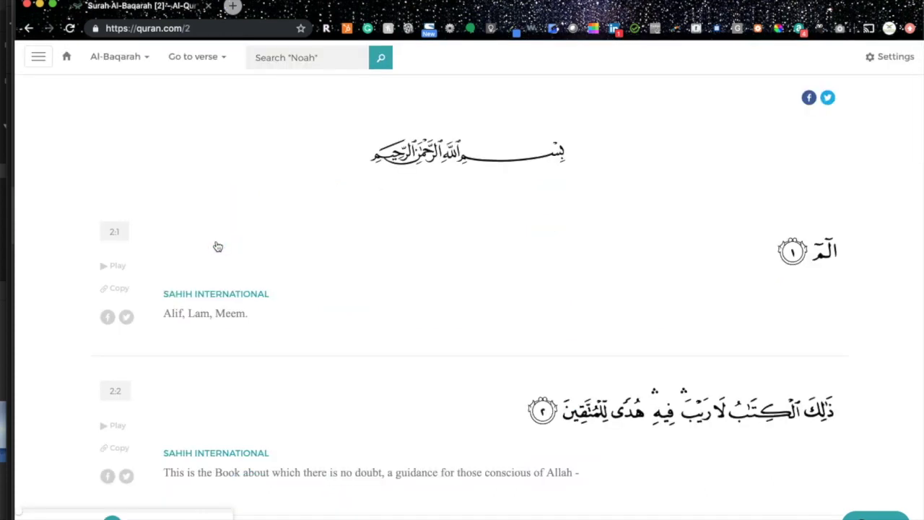
pyautogui.moveTo(217, 244); pyautogui.dragTo(329, 241)
# Look through the list of chapters offered by the surah selector, and close it without switching surah
pyautogui.click(145, 63)
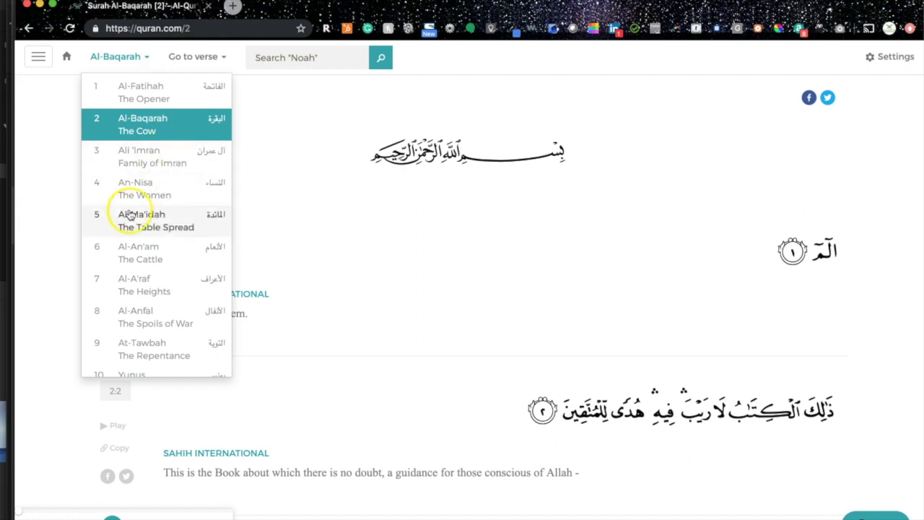
pyautogui.scroll(-20, 139, 272)
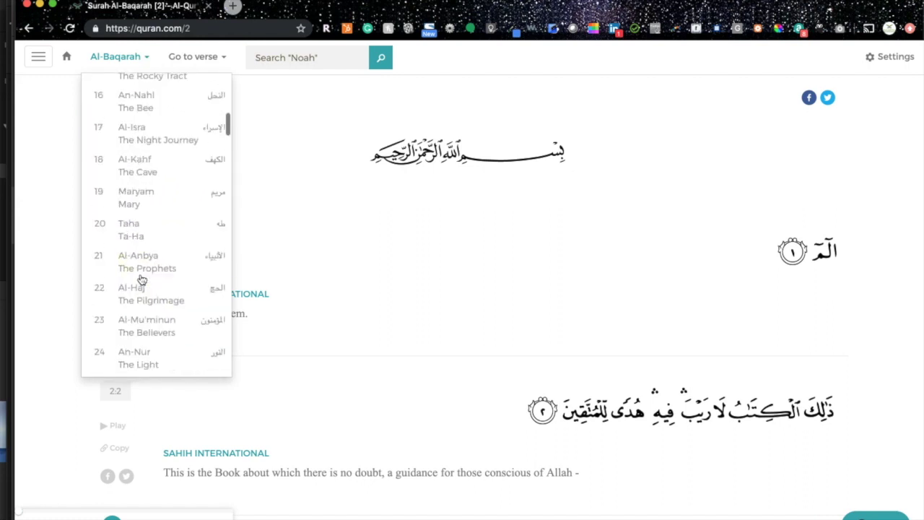
pyautogui.scroll(-18, 141, 279)
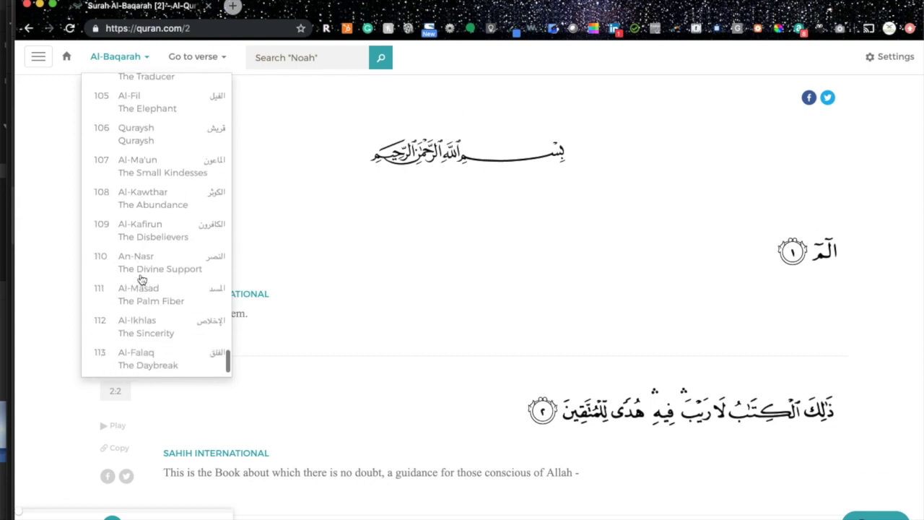
pyautogui.scroll(20, 140, 278)
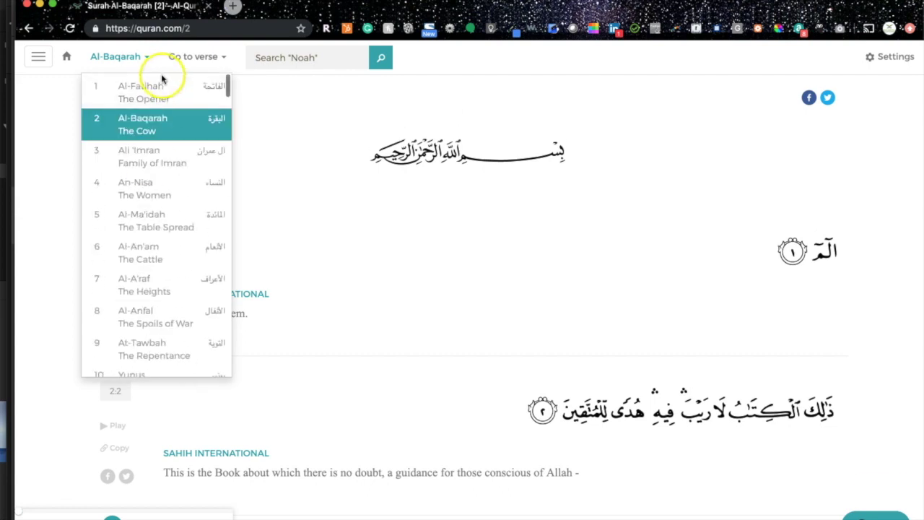
pyautogui.click(145, 58)
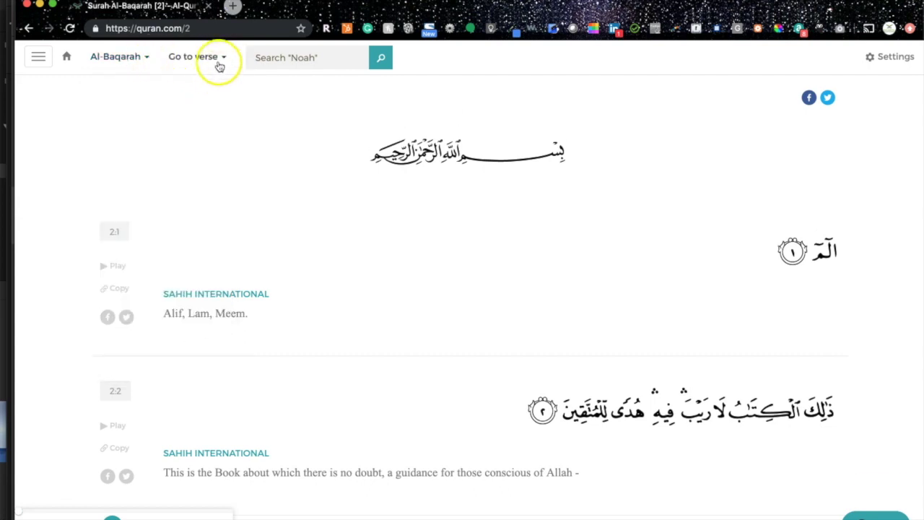
# Go to verse 183 of Surah Al-Baqarah and look over the verses that follow it
pyautogui.click(224, 61)
pyautogui.scroll(-20, 177, 359)
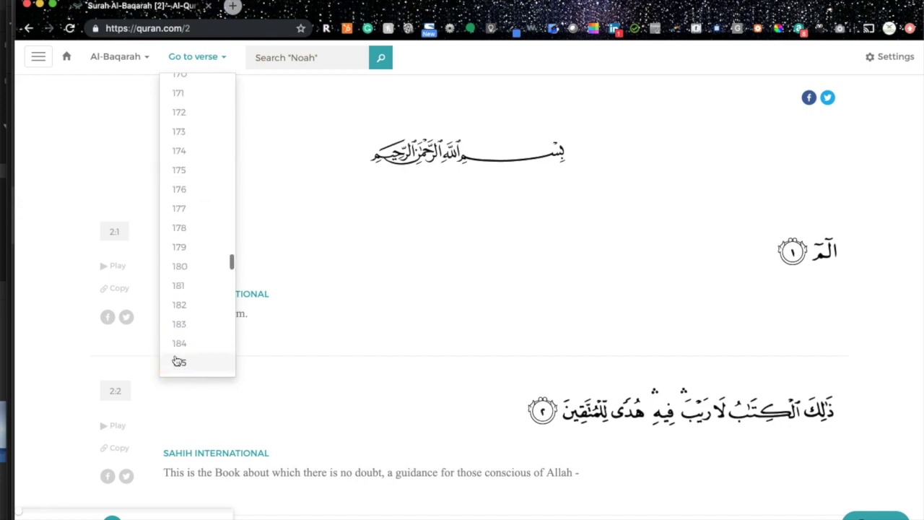
pyautogui.click(180, 324)
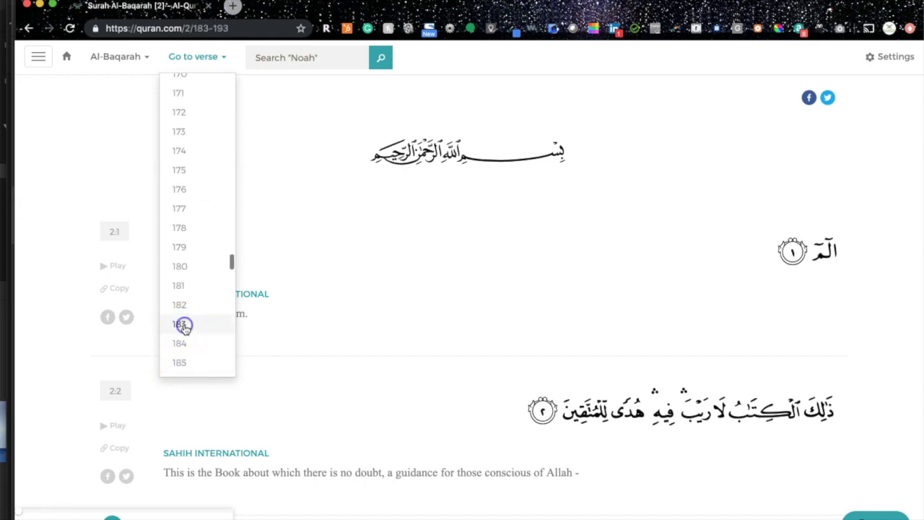
pyautogui.click(118, 366)
pyautogui.scroll(-20, 116, 367)
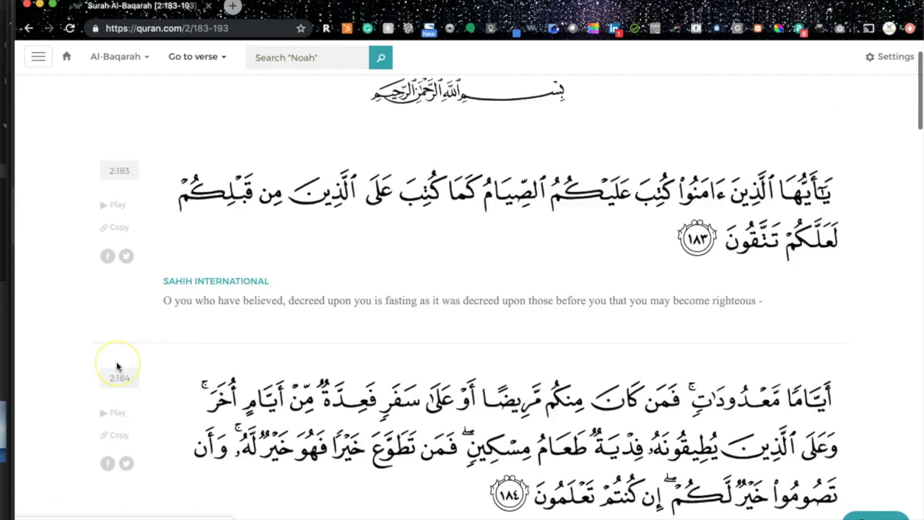
pyautogui.scroll(20, 116, 367)
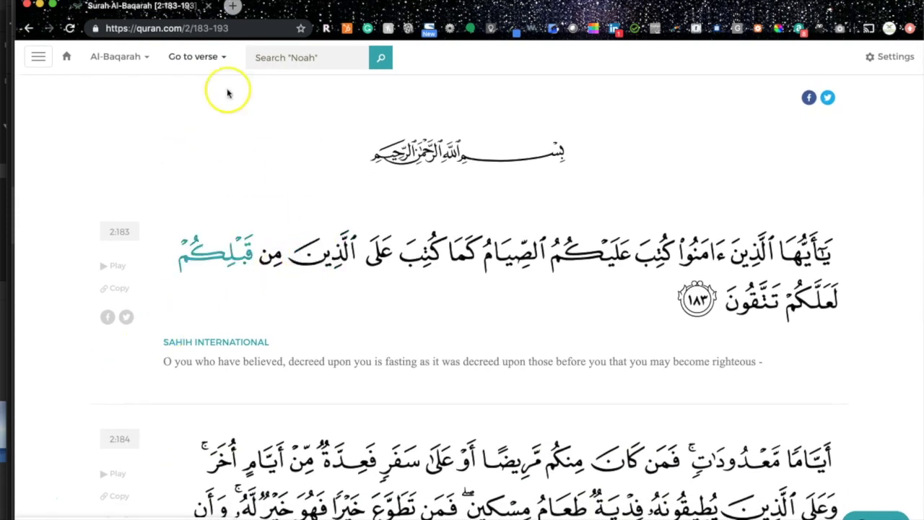
# Go to verse 1 of Surah Al-Baqarah and look over its opening verses
pyautogui.click(224, 58)
pyautogui.scroll(20, 202, 173)
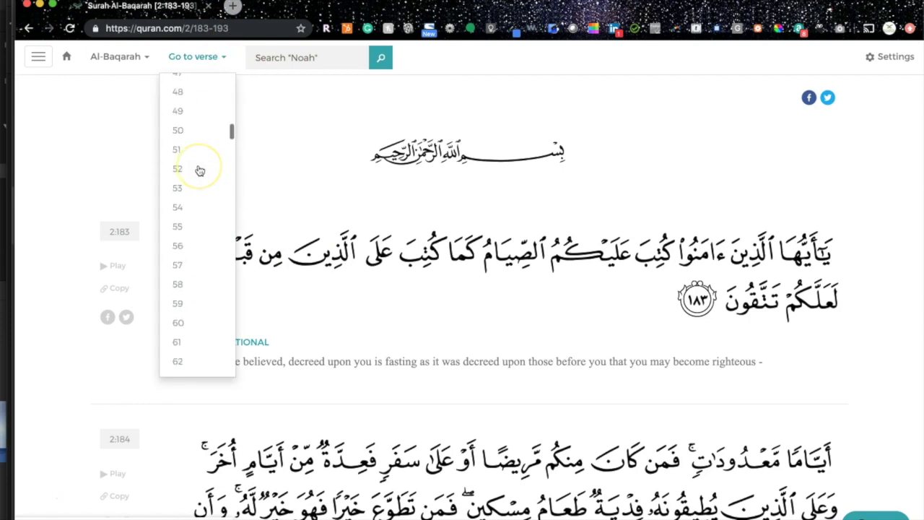
pyautogui.click(180, 87)
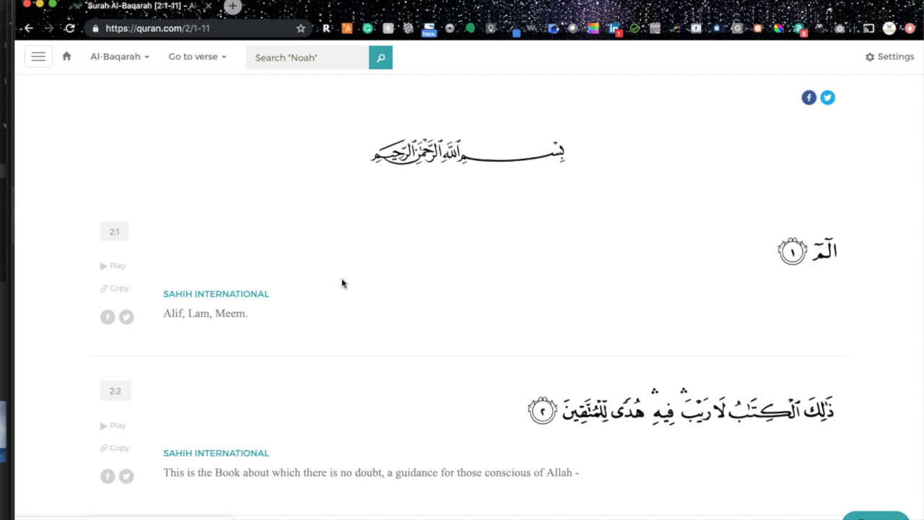
pyautogui.scroll(-1, 366, 295)
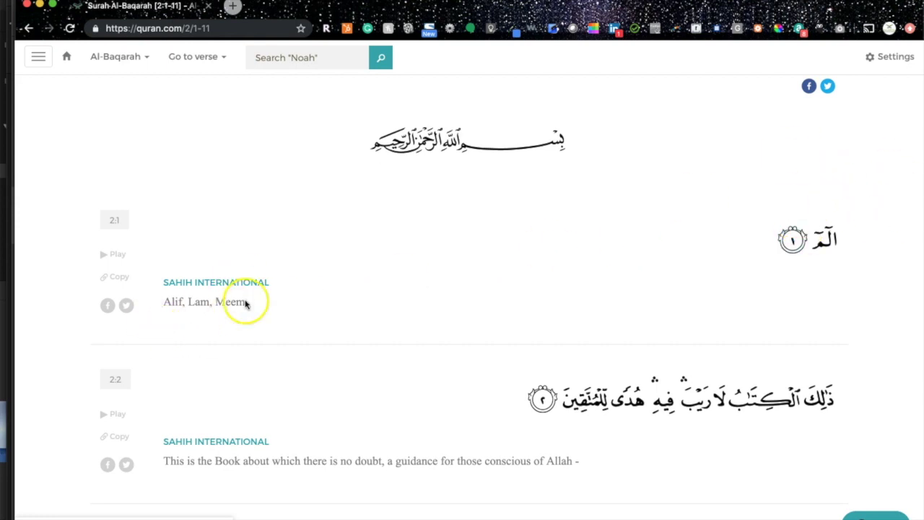
pyautogui.scroll(-5, 268, 350)
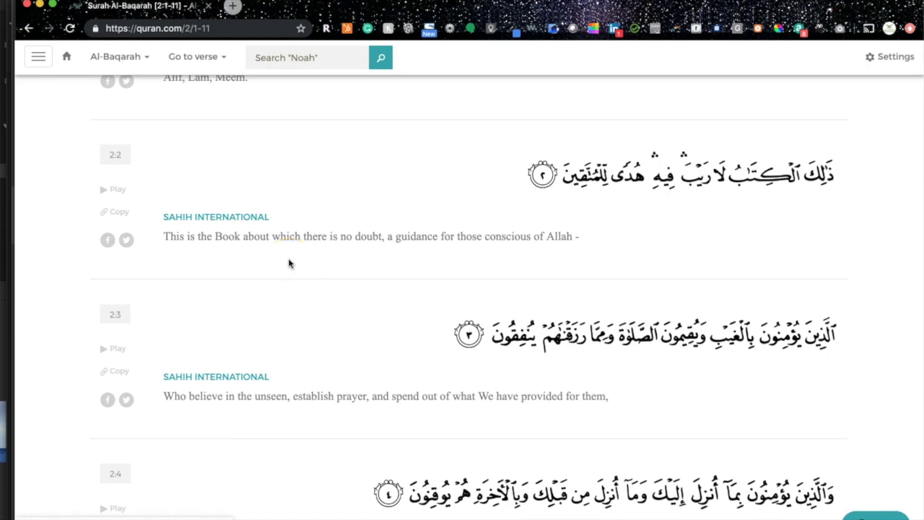
pyautogui.scroll(5, 288, 264)
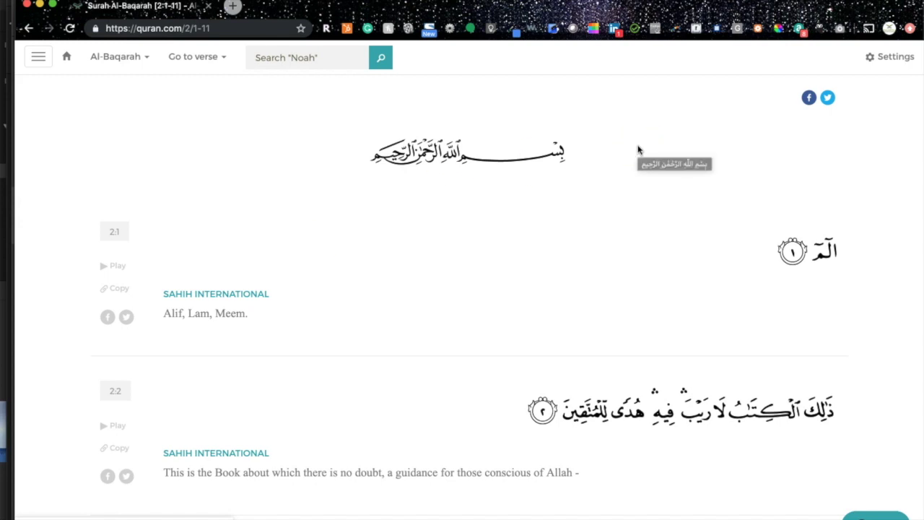
pyautogui.click(562, 215)
pyautogui.click(525, 250)
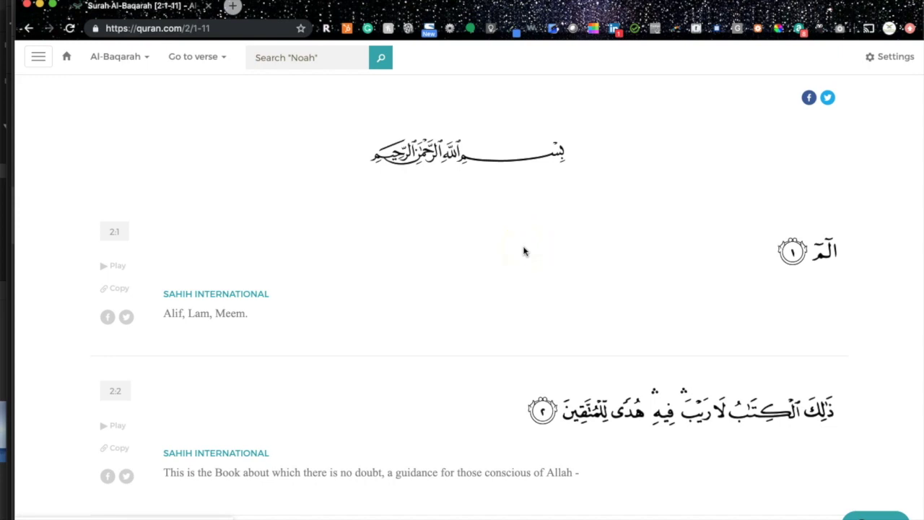
# Open the Surah Info for Al-Baqarah and read through its sections, from Name to Topics and their Interconnection
pyautogui.click(889, 58)
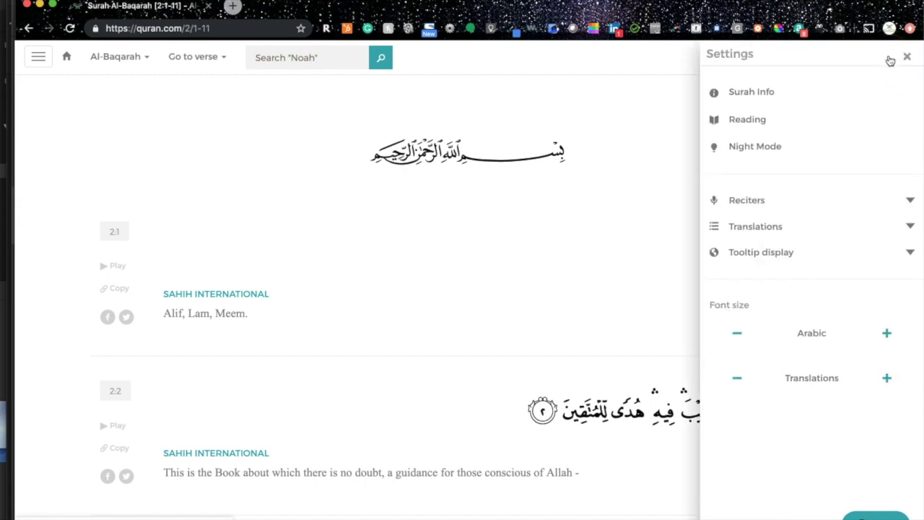
pyautogui.click(744, 94)
pyautogui.click(497, 219)
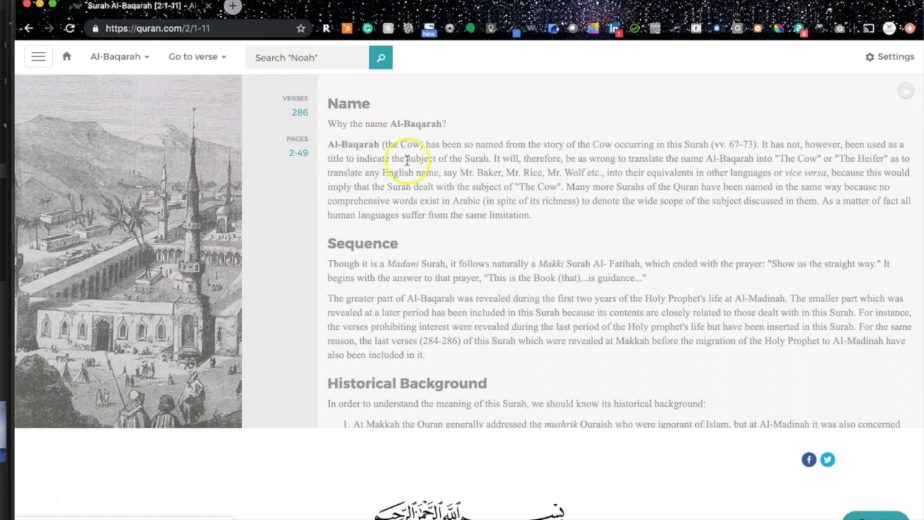
pyautogui.scroll(-3, 439, 181)
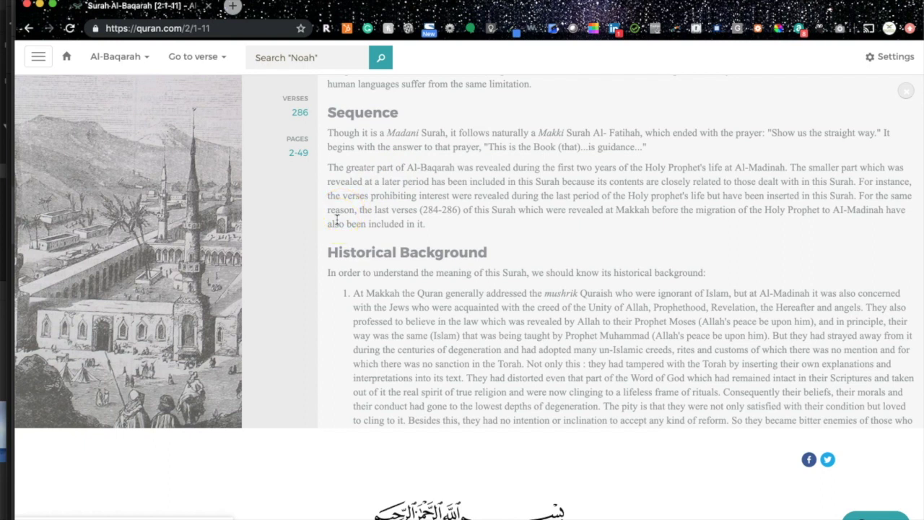
pyautogui.scroll(-2, 337, 219)
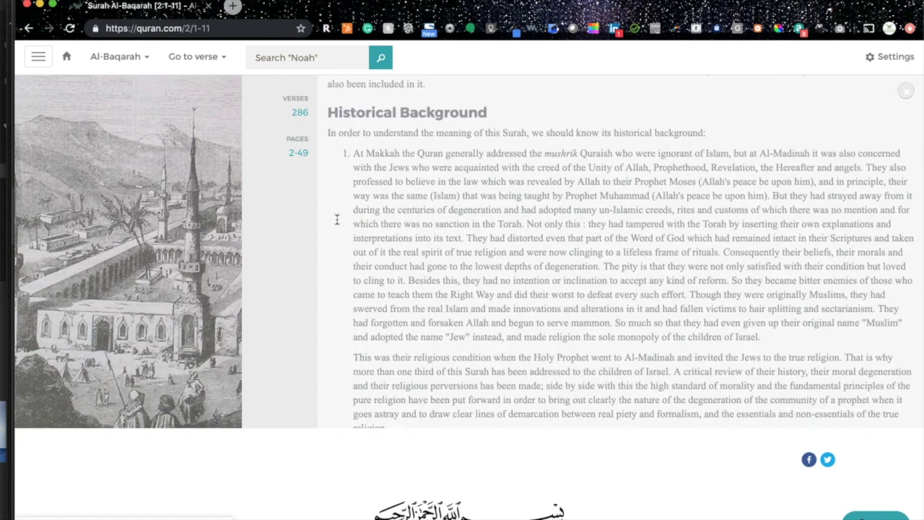
pyautogui.scroll(-2, 336, 219)
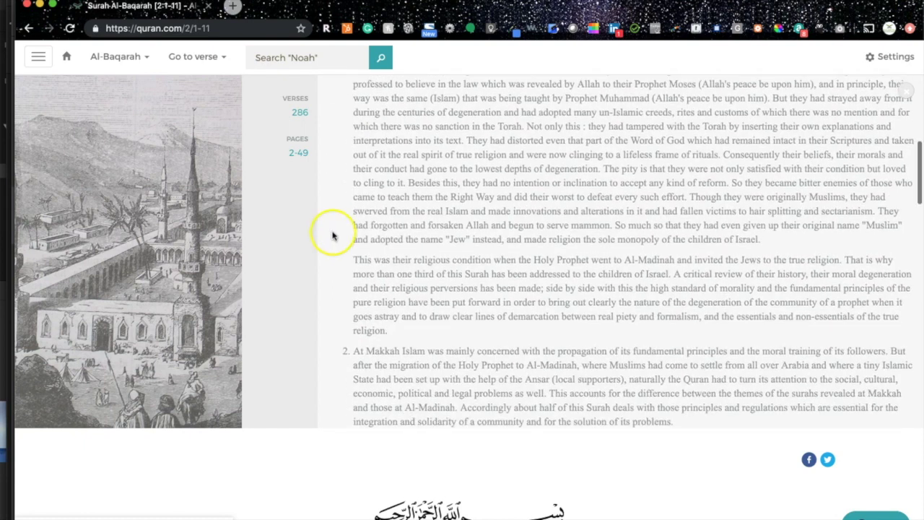
pyautogui.scroll(-5, 327, 248)
pyautogui.scroll(5, 325, 248)
pyautogui.scroll(-3, 374, 267)
pyautogui.scroll(-10, 374, 267)
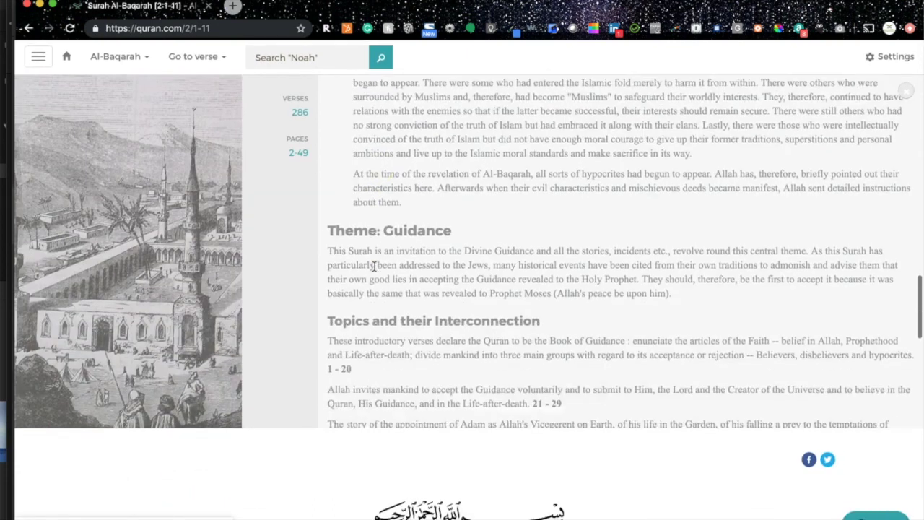
pyautogui.scroll(-2, 383, 209)
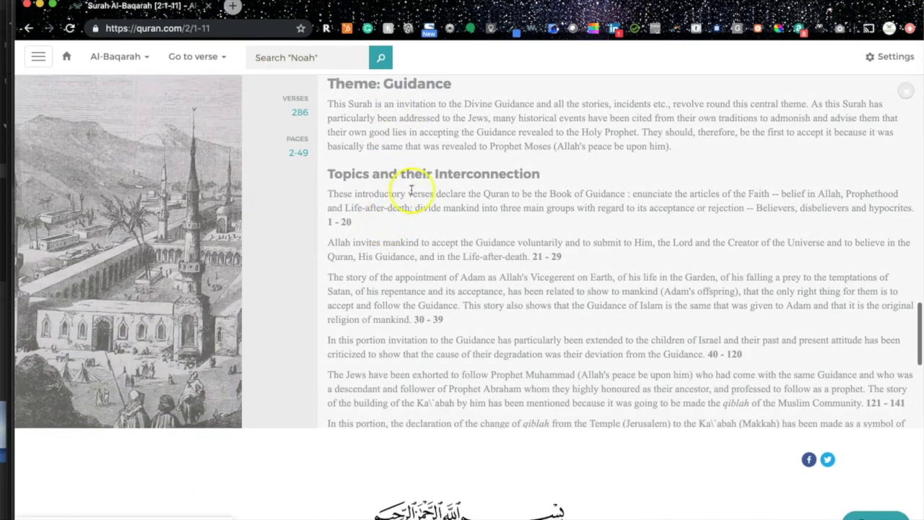
pyautogui.scroll(-10, 381, 249)
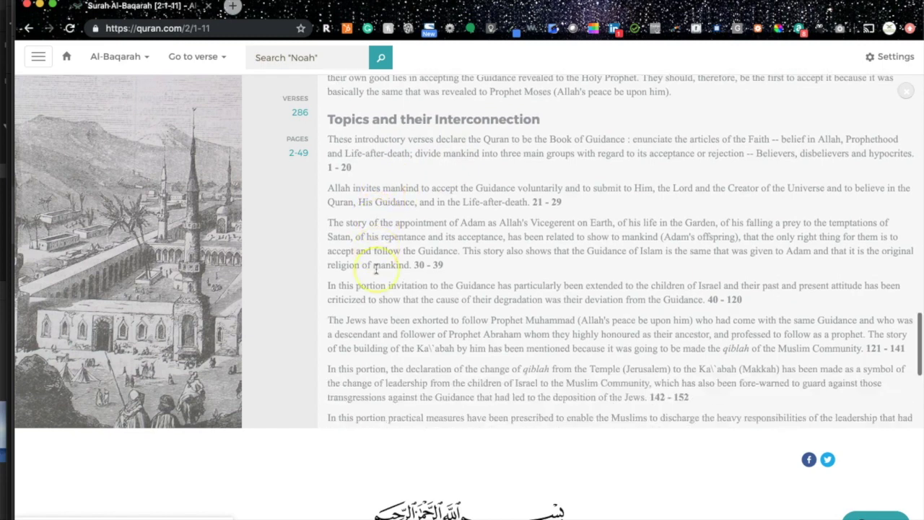
# Return to the start of the surah information and close it
pyautogui.scroll(15, 376, 269)
pyautogui.scroll(15, 376, 268)
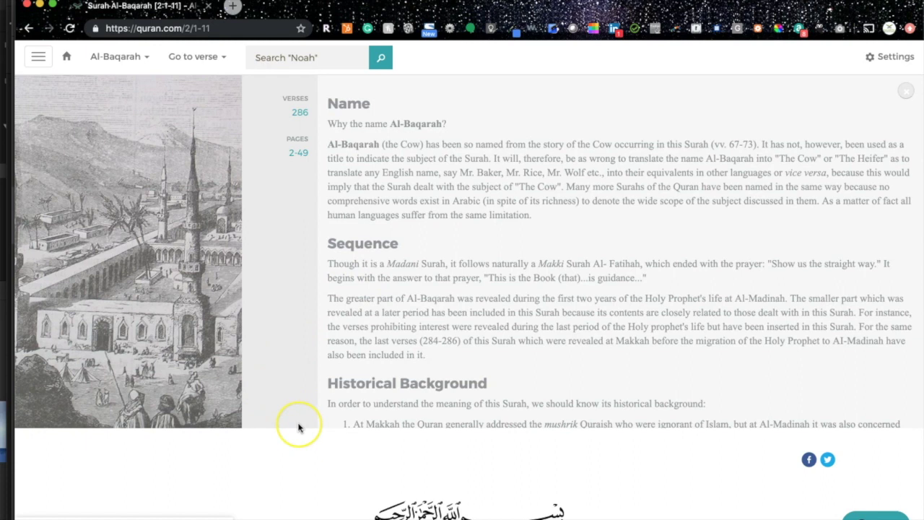
pyautogui.scroll(-4, 298, 426)
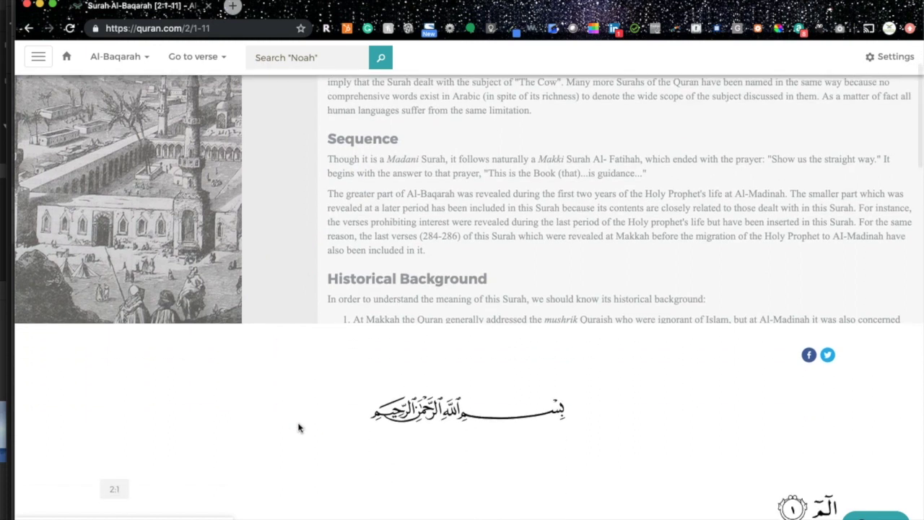
pyautogui.scroll(5, 569, 263)
pyautogui.scroll(-1, 570, 262)
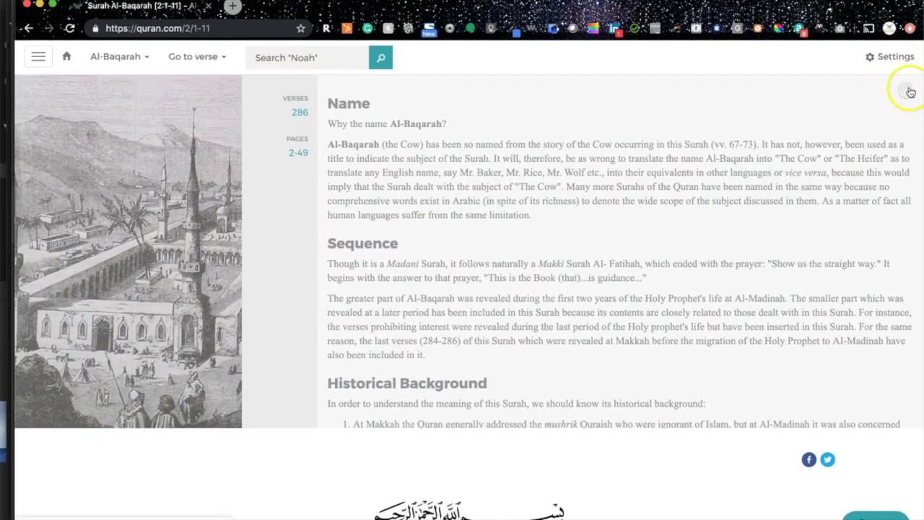
pyautogui.click(906, 91)
# Switch Surah Al-Baqarah to the Reading display and close the settings
pyautogui.click(892, 52)
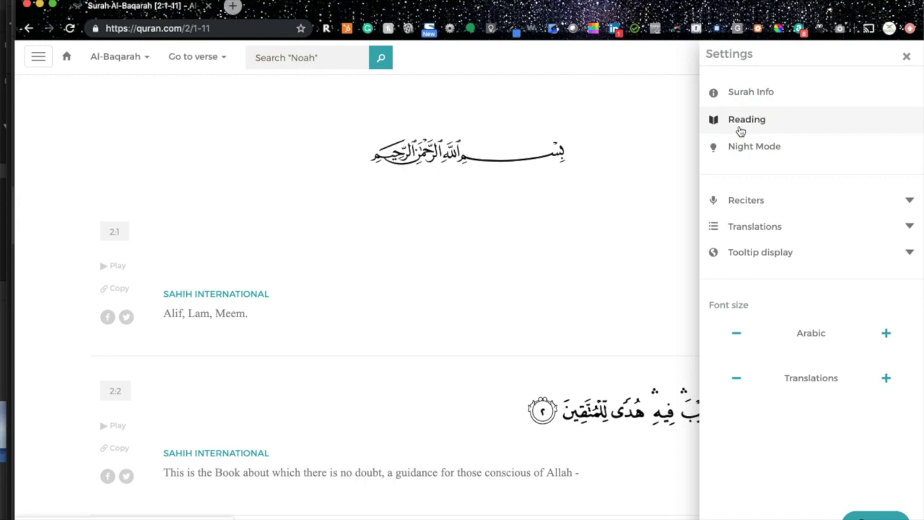
pyautogui.click(740, 130)
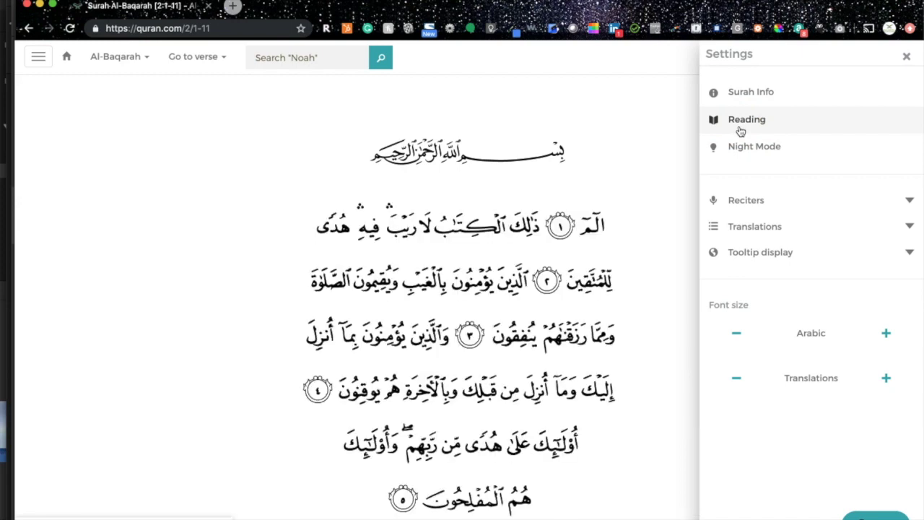
pyautogui.click(671, 228)
# Look through the surah's pages in the Reading display and return to the start of the page
pyautogui.scroll(-5, 681, 264)
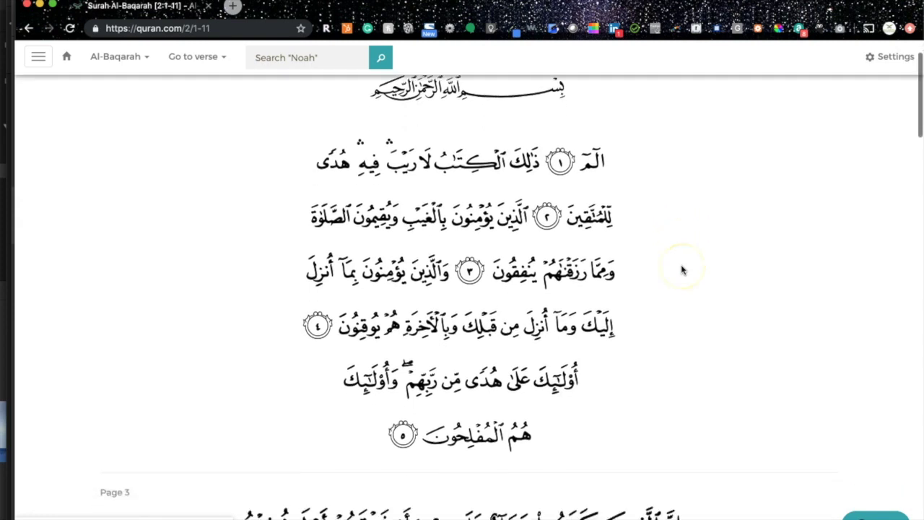
pyautogui.scroll(5, 680, 264)
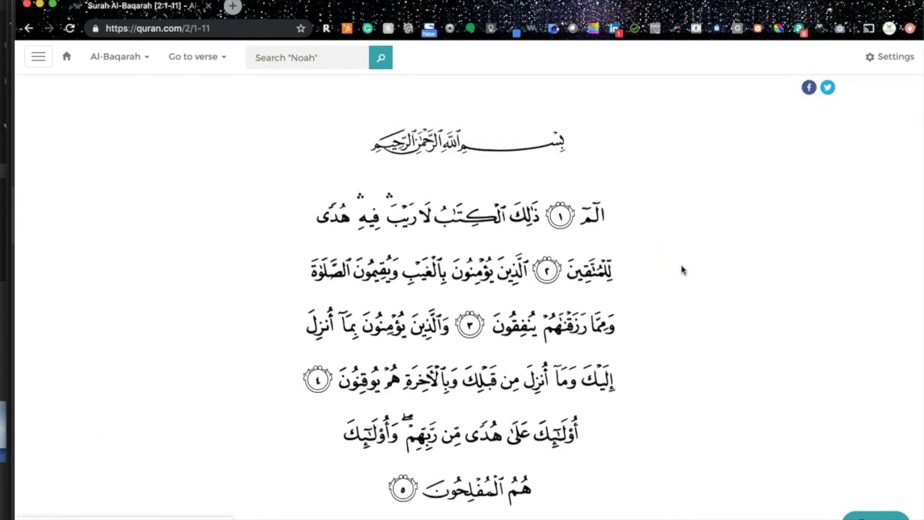
pyautogui.scroll(-9, 680, 264)
pyautogui.scroll(9, 689, 278)
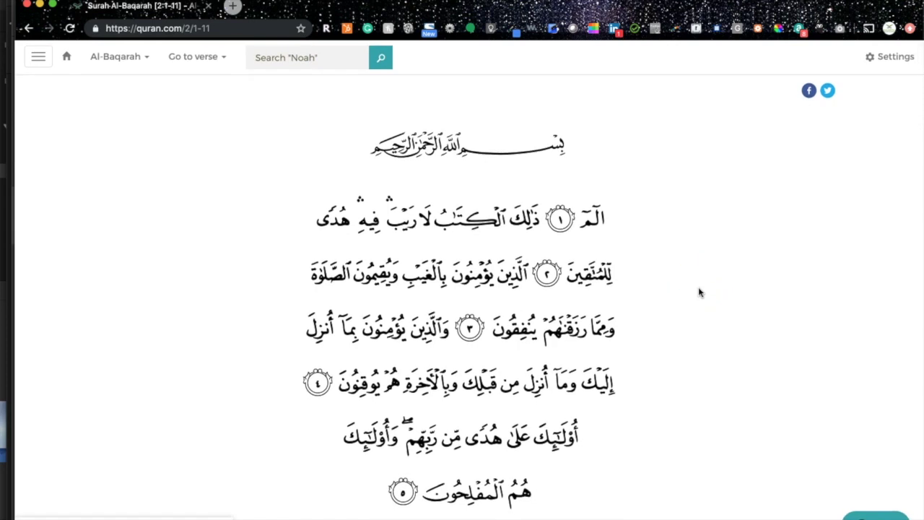
pyautogui.scroll(-10, 698, 292)
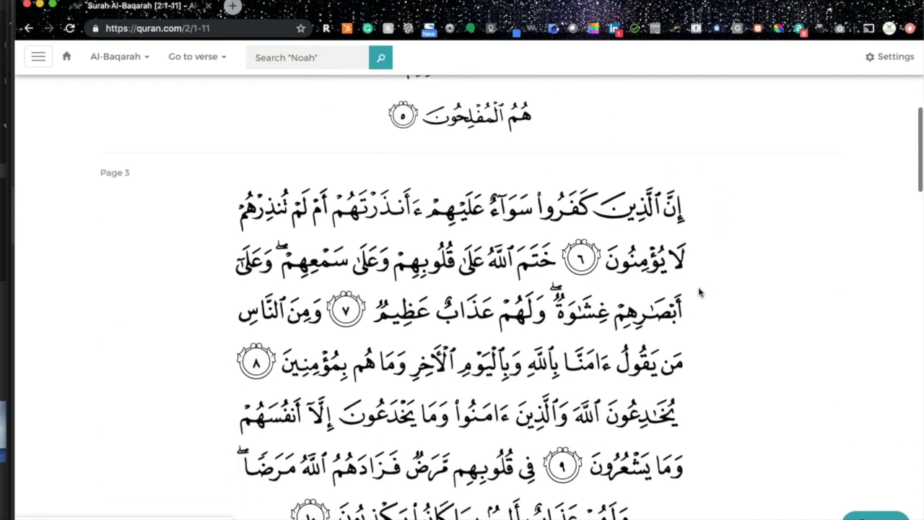
pyautogui.scroll(-9, 705, 306)
pyautogui.scroll(5, 705, 305)
pyautogui.scroll(4, 705, 309)
pyautogui.scroll(-3, 705, 306)
pyautogui.scroll(-11, 705, 308)
pyautogui.scroll(-18, 705, 308)
pyautogui.scroll(-15, 705, 309)
pyautogui.scroll(-6, 705, 307)
pyautogui.press('Home')
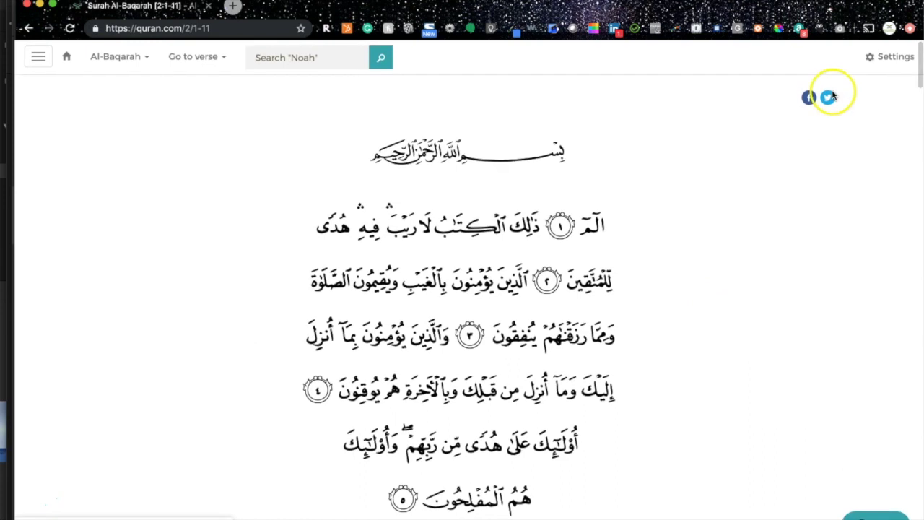
# Enlarge the Arabic font by four steps and look over the verses at that size
pyautogui.click(877, 58)
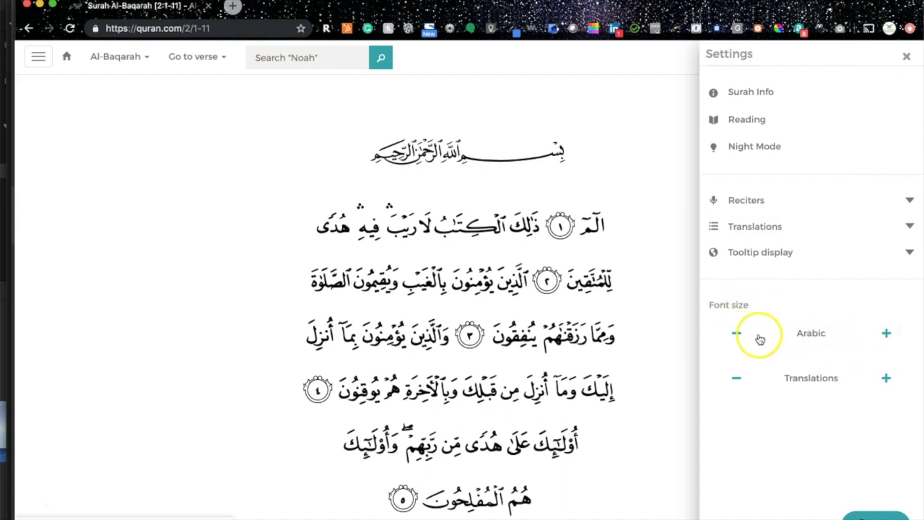
pyautogui.click(886, 333)
pyautogui.click(887, 334)
pyautogui.click(886, 334)
pyautogui.click(887, 333)
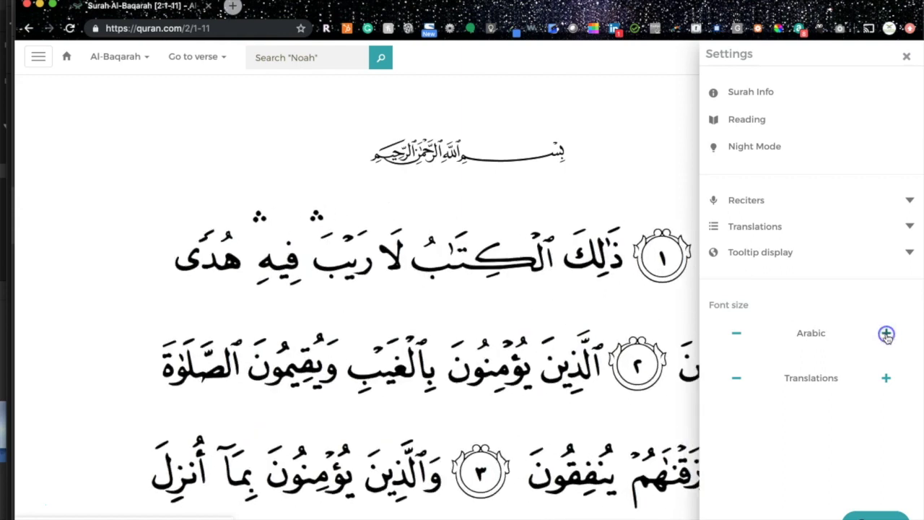
pyautogui.click(906, 56)
pyautogui.scroll(-2, 850, 242)
pyautogui.scroll(-10, 849, 239)
pyautogui.scroll(14, 848, 238)
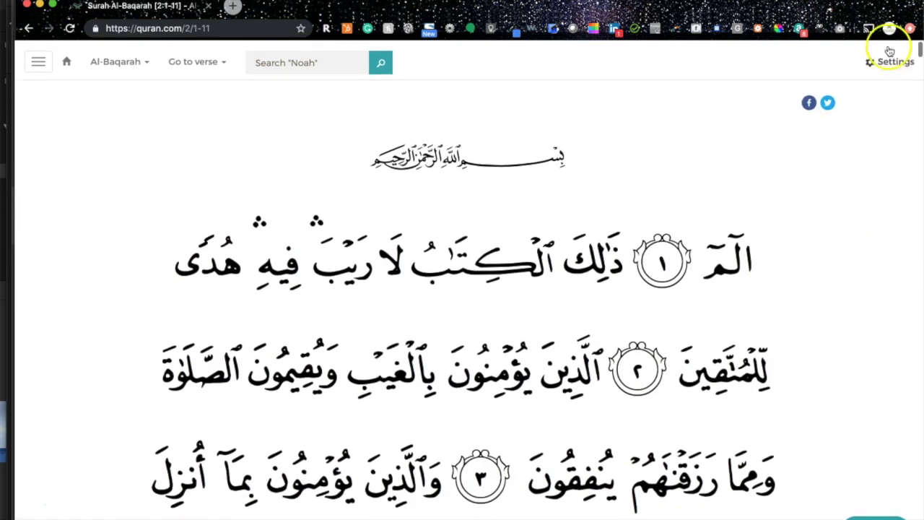
# Reduce the Arabic font size by seven steps
pyautogui.click(892, 59)
pyautogui.click(737, 336)
pyautogui.click(738, 336)
pyautogui.click(738, 336)
pyautogui.click(738, 336)
pyautogui.click(737, 336)
pyautogui.click(738, 336)
pyautogui.click(738, 336)
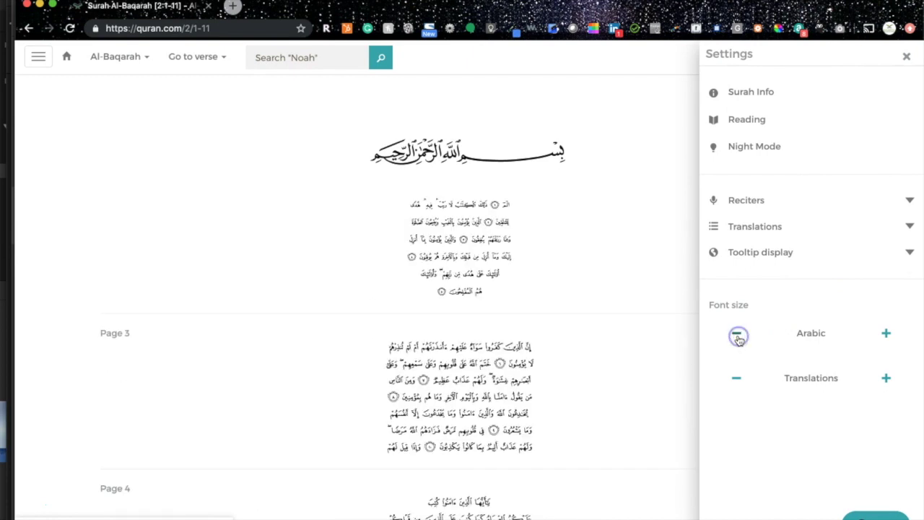
# Increase the Arabic font size by five steps
pyautogui.click(886, 334)
pyautogui.click(886, 335)
pyautogui.click(886, 334)
pyautogui.click(886, 334)
pyautogui.click(886, 335)
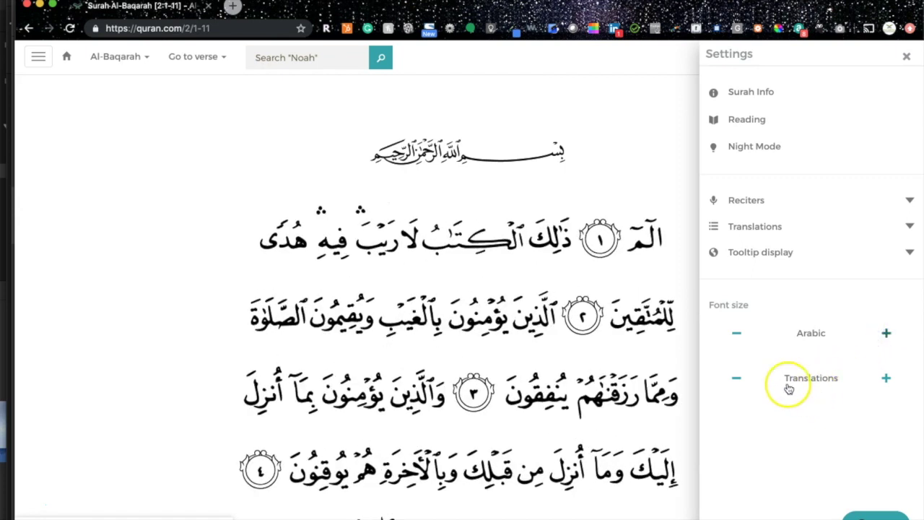
# Turn off the Reading display to return to verse-by-verse text with translations, and close the settings
pyautogui.click(747, 119)
pyautogui.click(651, 213)
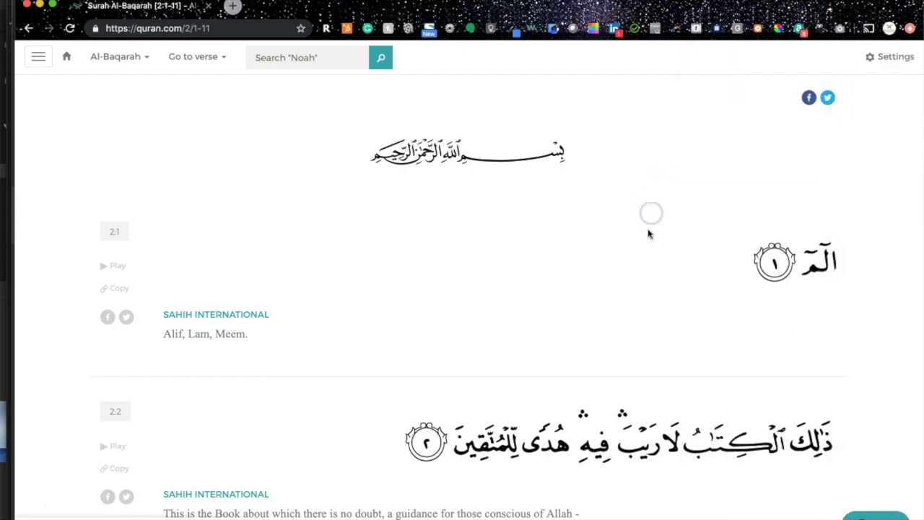
pyautogui.scroll(-1, 642, 298)
# Enlarge the translation font by four steps and reduce it again by two
pyautogui.click(898, 54)
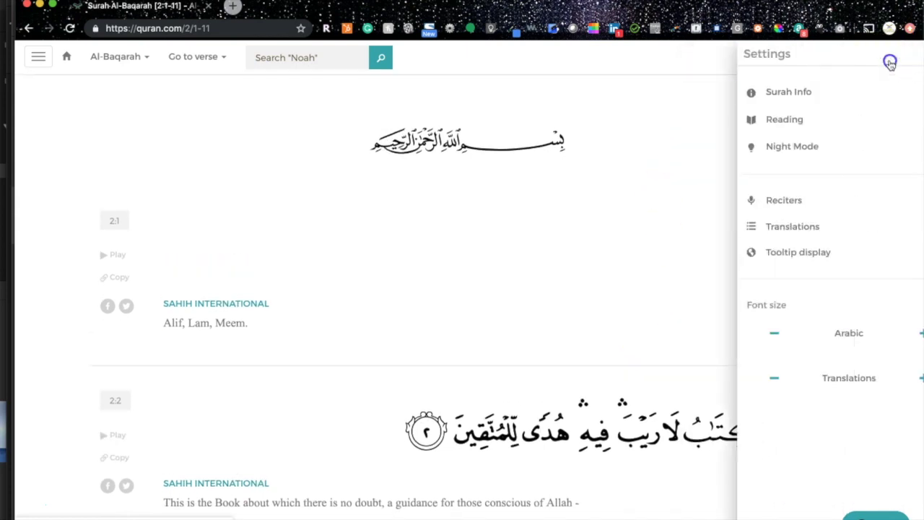
pyautogui.click(887, 378)
pyautogui.click(887, 378)
pyautogui.click(886, 378)
pyautogui.click(886, 378)
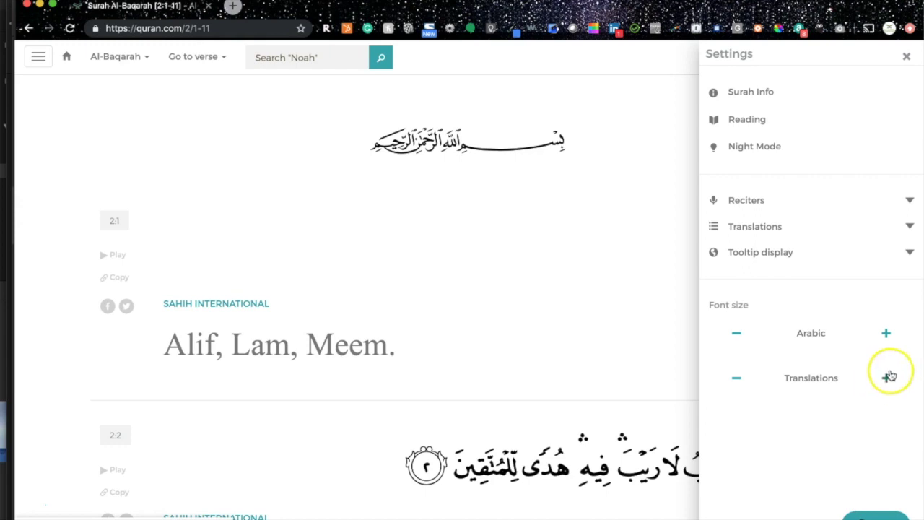
pyautogui.click(737, 380)
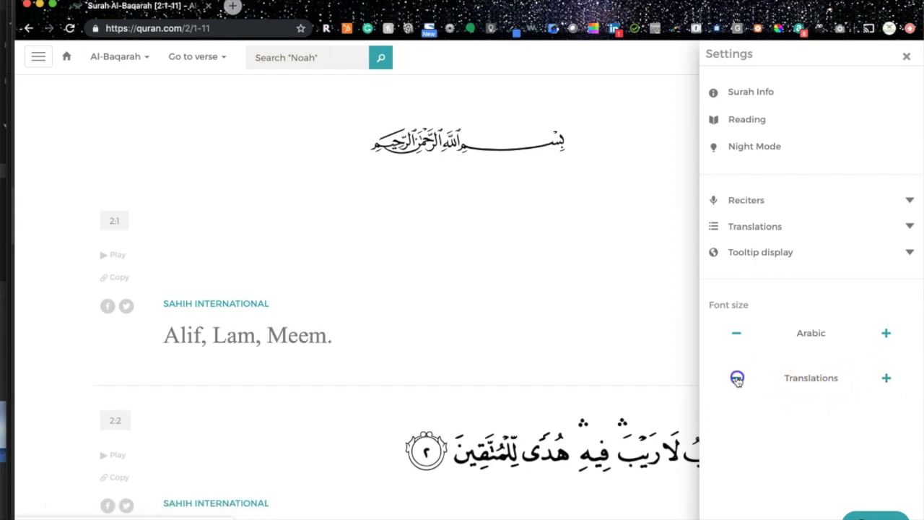
pyautogui.click(737, 379)
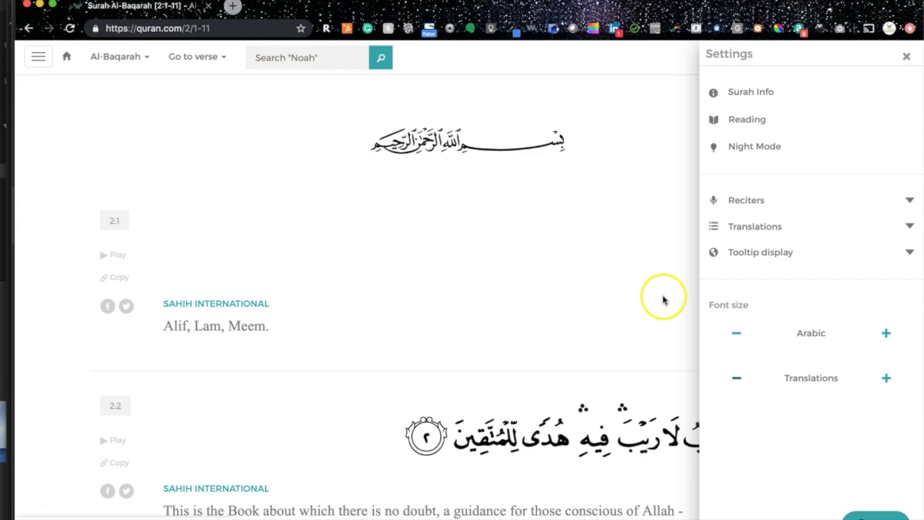
# Turn on Night Mode and close the settings to show the verses on a dark background
pyautogui.click(773, 153)
pyautogui.click(773, 153)
pyautogui.click(773, 153)
pyautogui.click(633, 252)
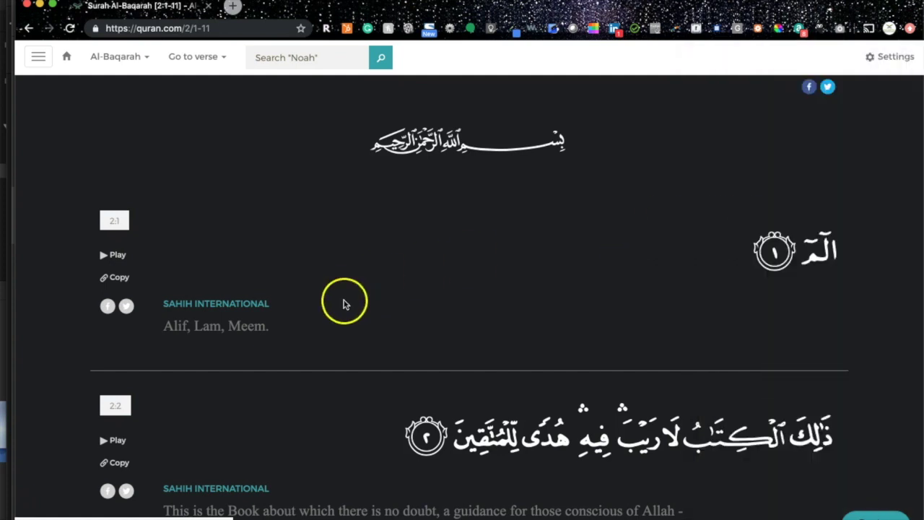
# Look over the opening verses in Night Mode, turn Night Mode off and close the settings
pyautogui.scroll(-1, 347, 318)
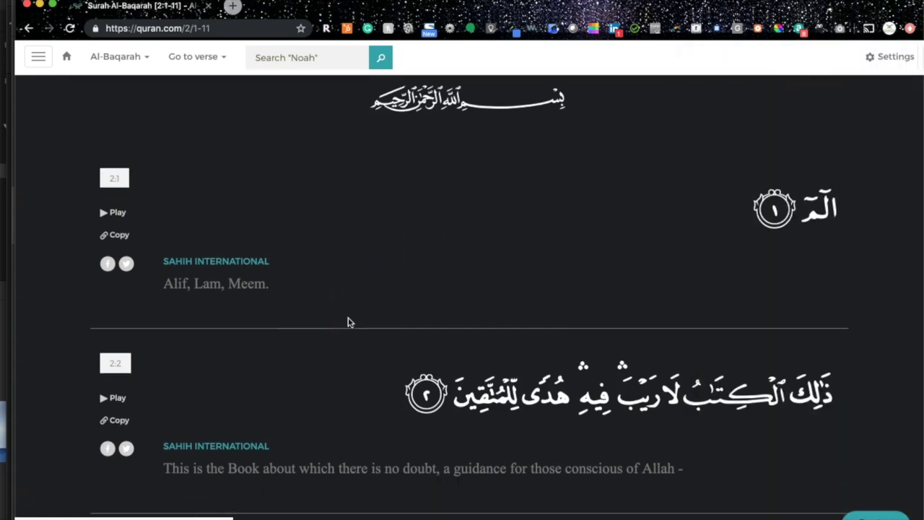
pyautogui.scroll(-5, 347, 322)
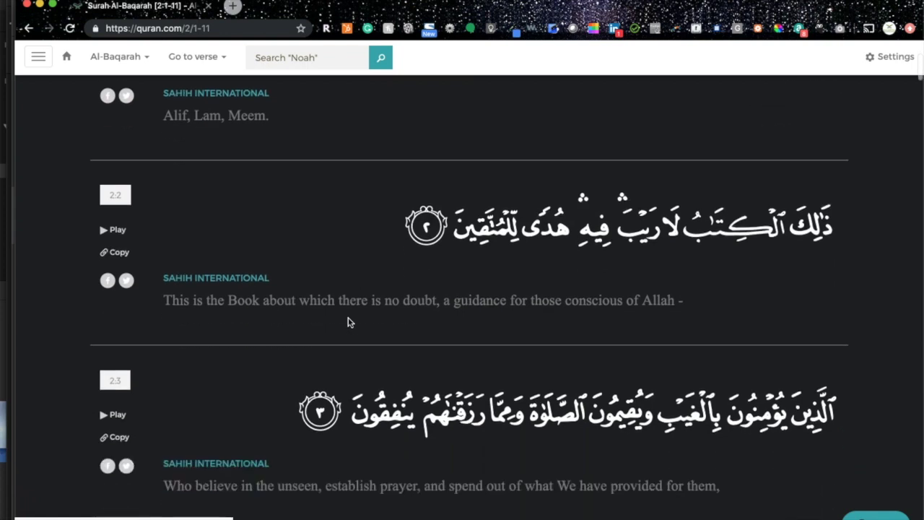
pyautogui.scroll(7, 347, 322)
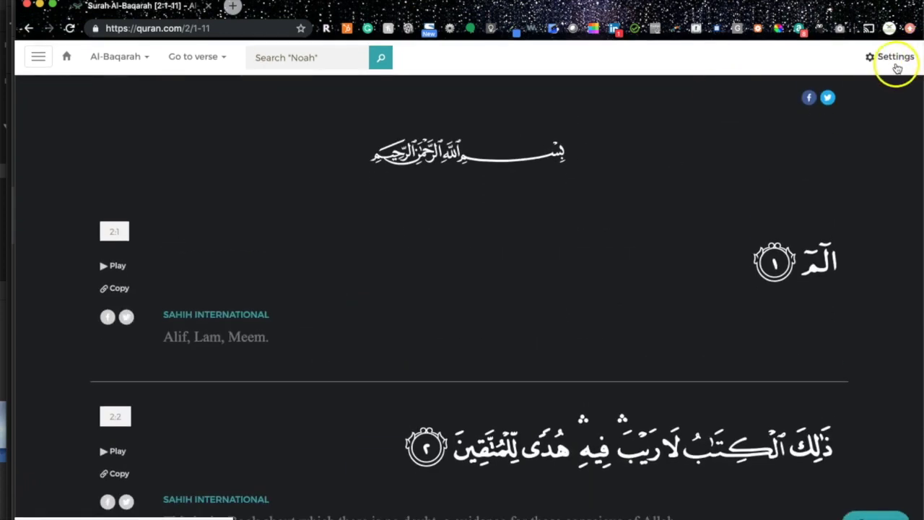
pyautogui.click(892, 62)
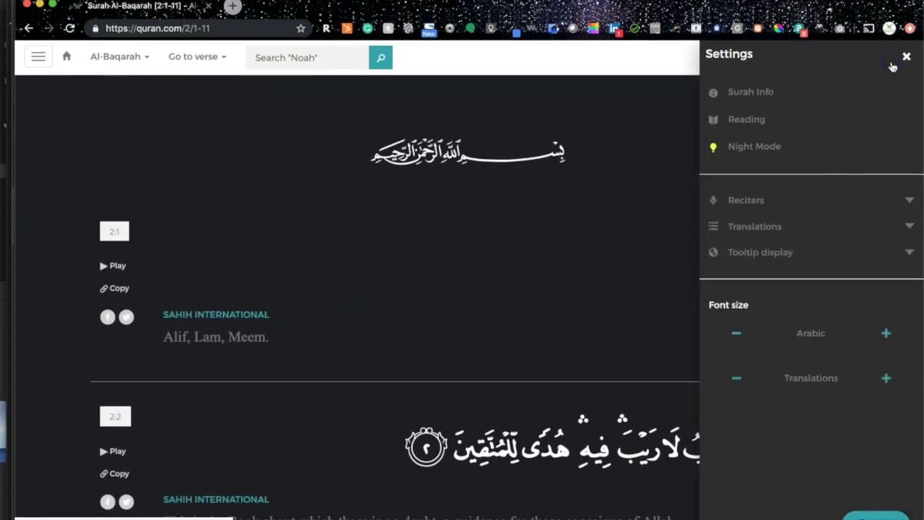
pyautogui.click(769, 149)
pyautogui.click(632, 242)
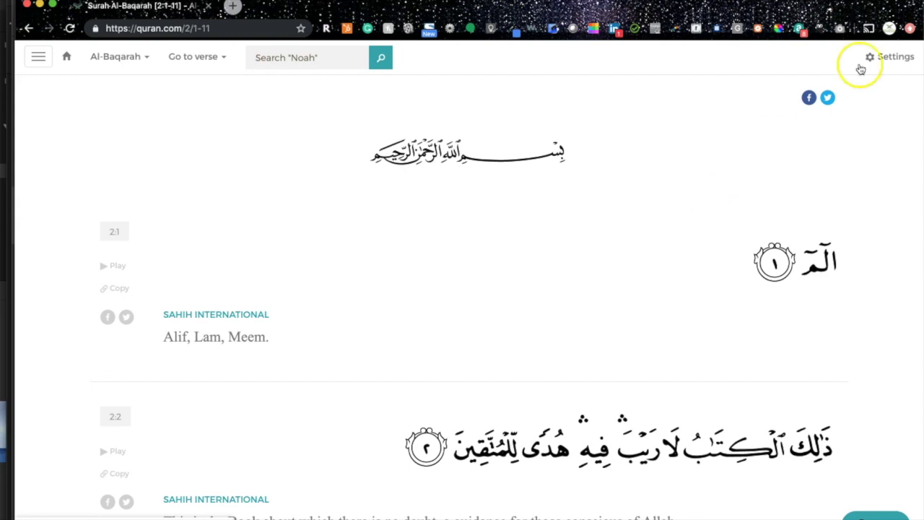
# Look through the list of available reciters in the settings and collapse it without changing the selection
pyautogui.click(894, 57)
pyautogui.click(845, 126)
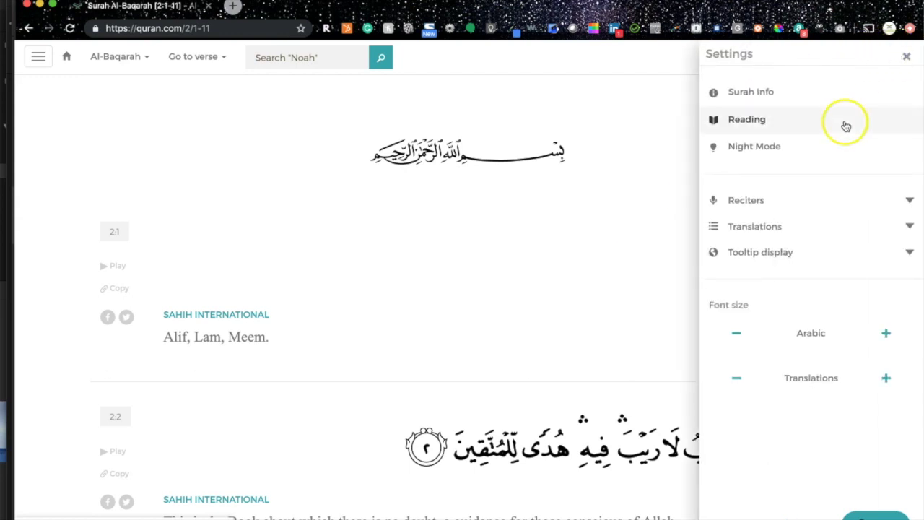
pyautogui.click(910, 203)
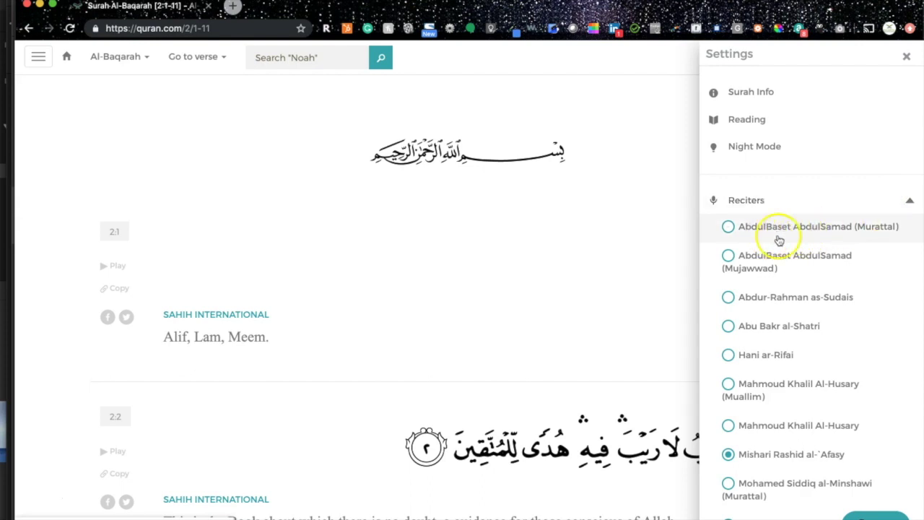
pyautogui.scroll(-1, 799, 246)
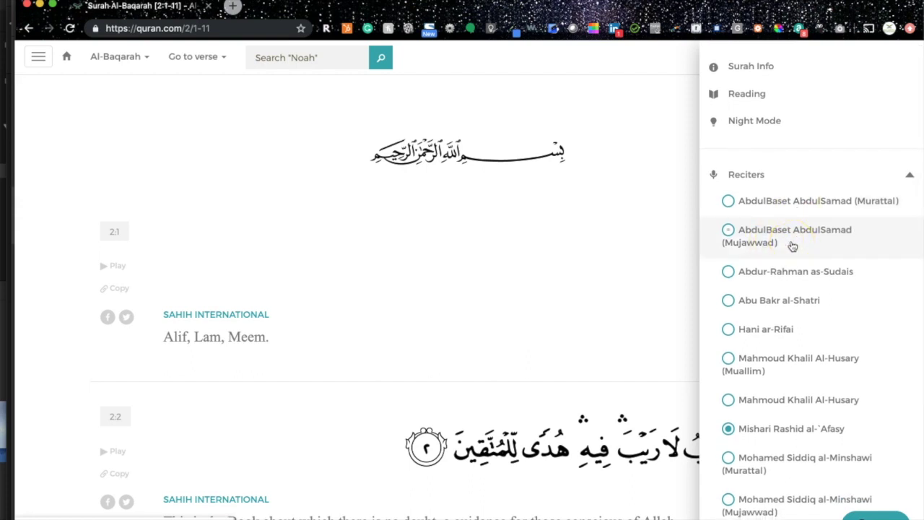
pyautogui.scroll(-2, 792, 246)
pyautogui.scroll(-3, 798, 230)
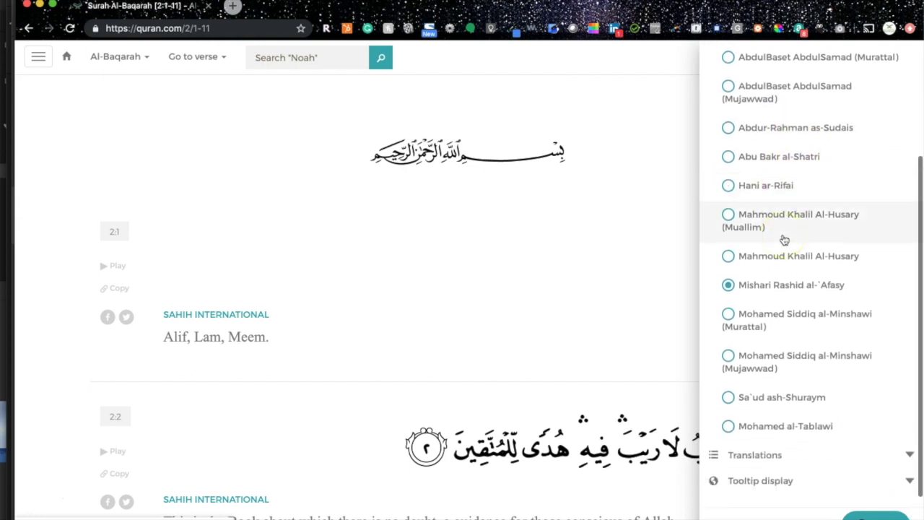
pyautogui.scroll(-1, 783, 239)
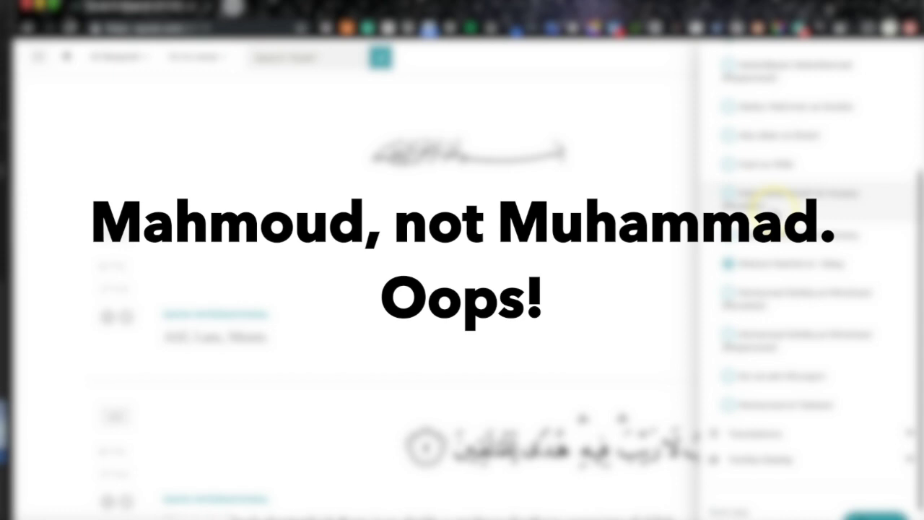
pyautogui.scroll(-3, 770, 196)
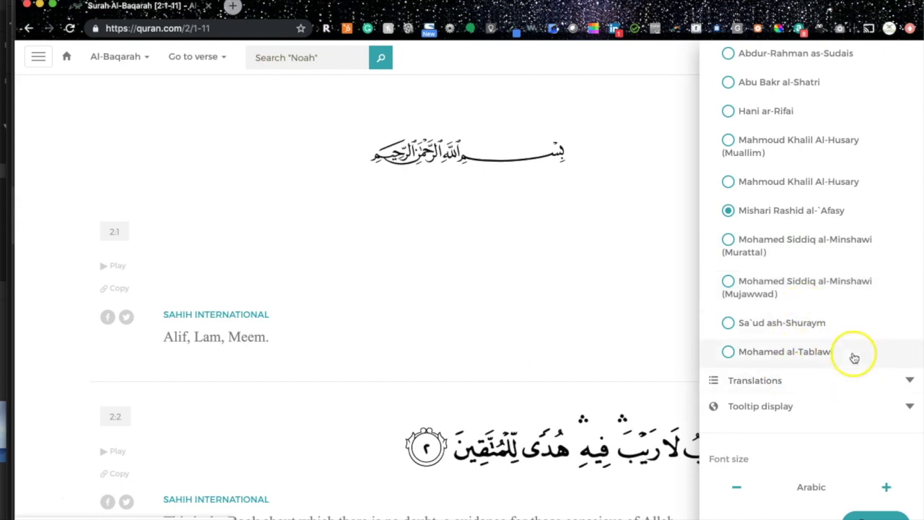
pyautogui.scroll(5, 856, 354)
pyautogui.click(909, 201)
pyautogui.scroll(-1, 881, 275)
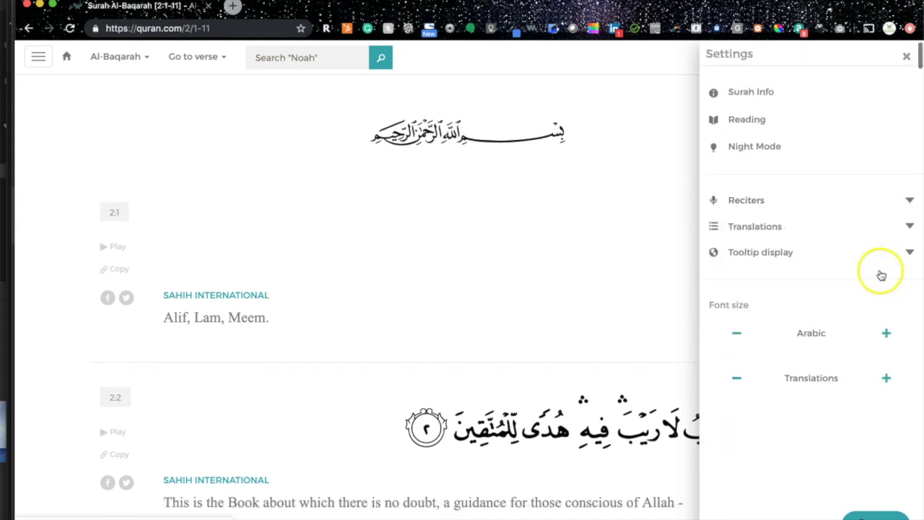
# Add the English translations by Abdul Haleem, Dr. Ghali, Dr. Mustafa Khattab, Dr. Mustafa Khattab, The Clear Quran, and Mufti Taqi Usmani
pyautogui.click(909, 229)
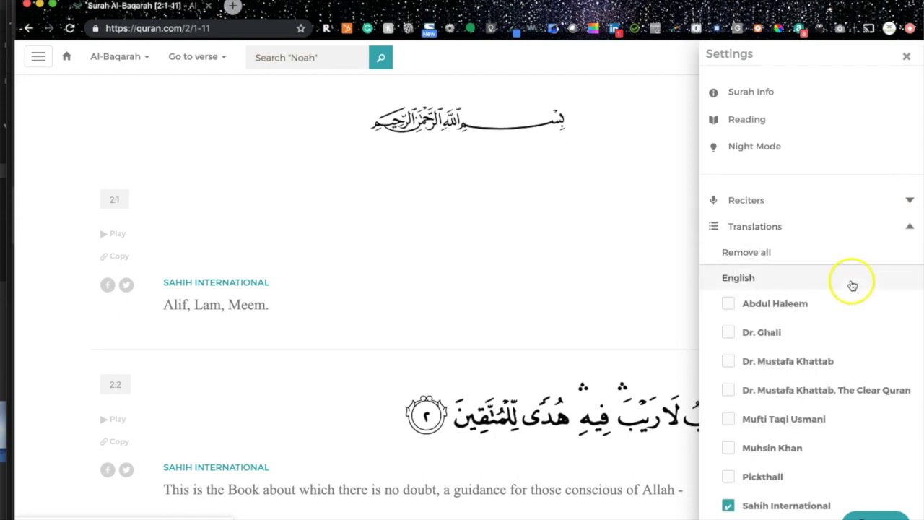
pyautogui.scroll(-1, 830, 315)
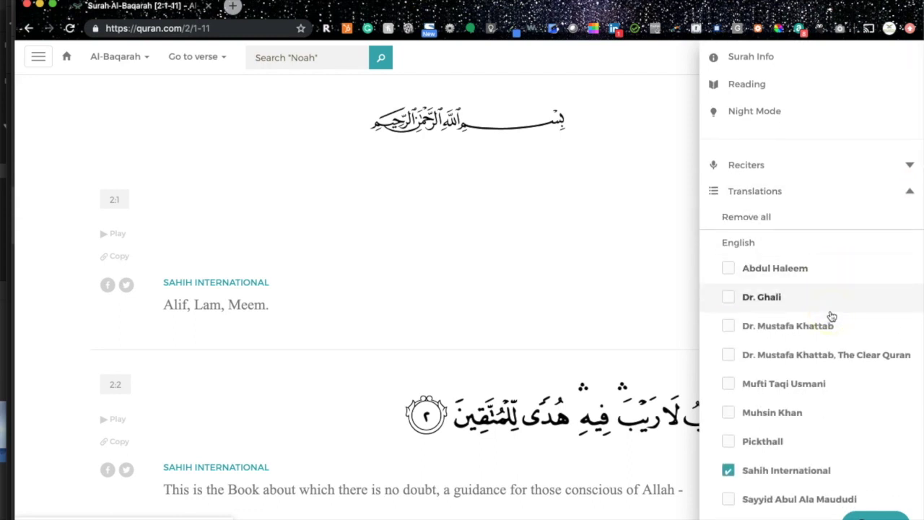
pyautogui.scroll(-3, 784, 391)
pyautogui.click(762, 307)
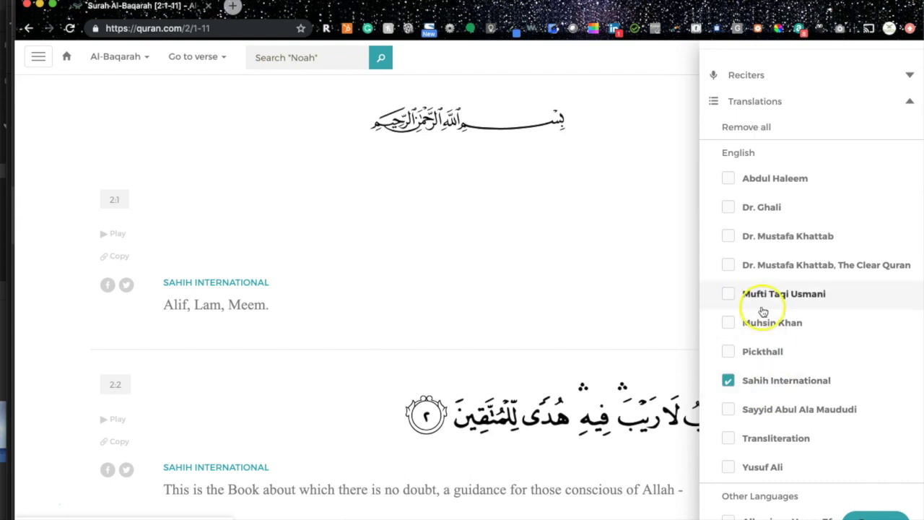
pyautogui.click(727, 179)
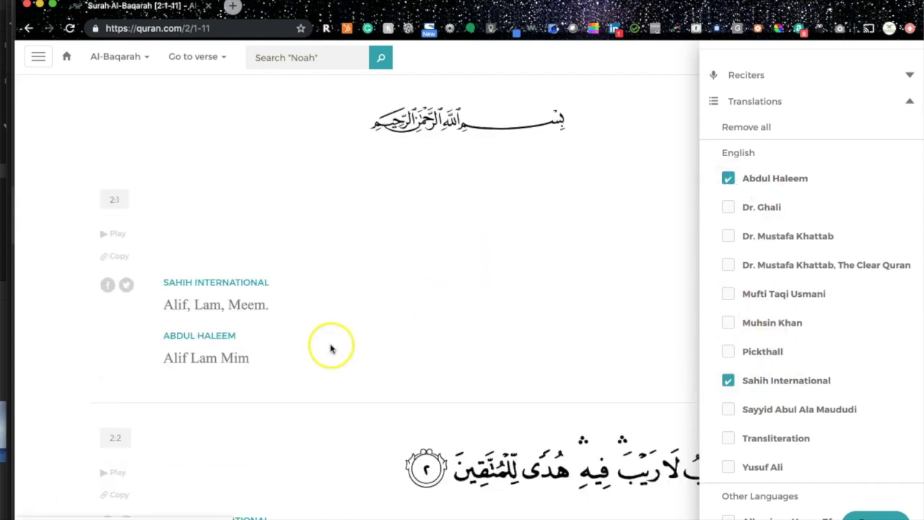
pyautogui.click(730, 208)
pyautogui.click(729, 236)
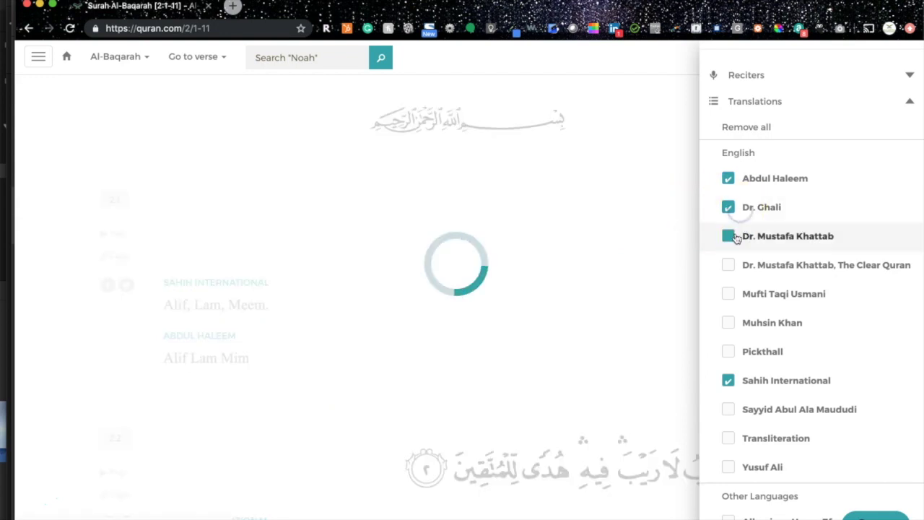
pyautogui.click(727, 267)
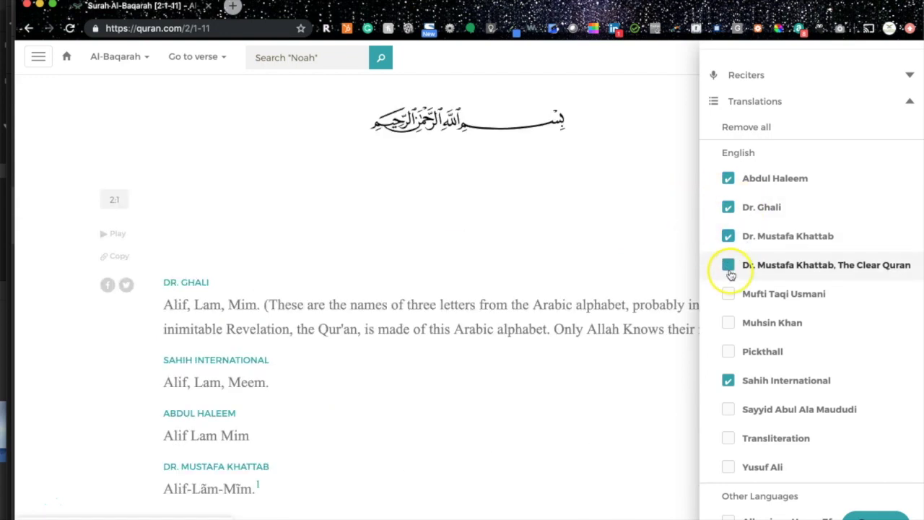
pyautogui.click(729, 292)
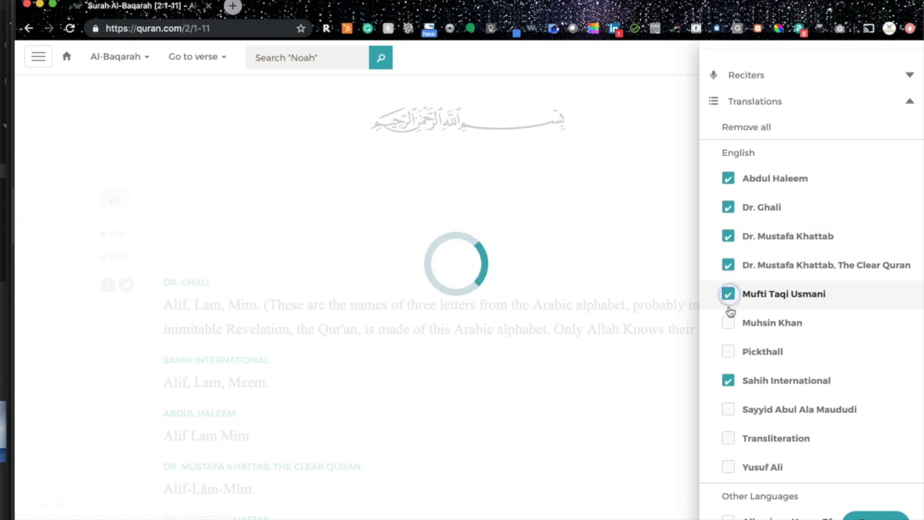
# Add the Muhsin Khan, Pickthall, Sayyid Abul Ala Maududi and Yusuf Ali translations, leave Transliteration off, and close the settings
pyautogui.click(727, 322)
pyautogui.click(727, 351)
pyautogui.scroll(-2, 726, 354)
pyautogui.click(729, 323)
pyautogui.click(729, 350)
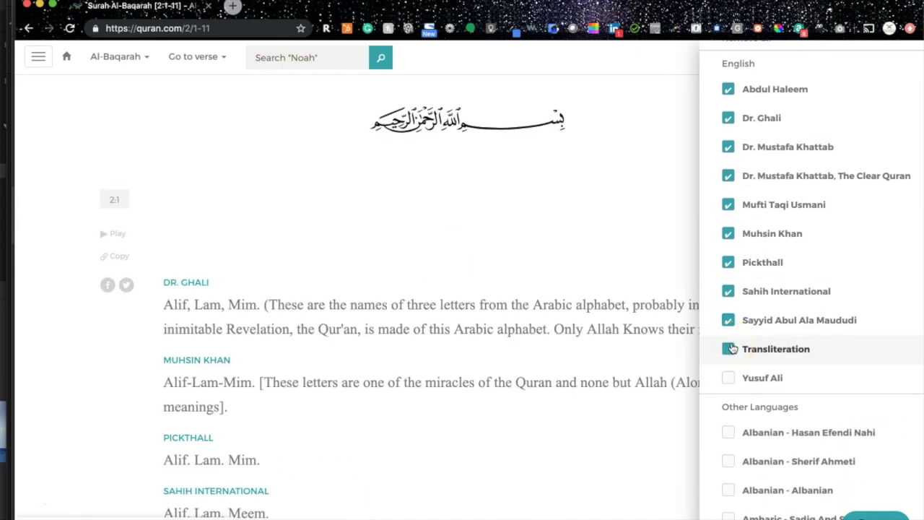
pyautogui.scroll(-1, 728, 345)
pyautogui.click(731, 330)
pyautogui.click(727, 354)
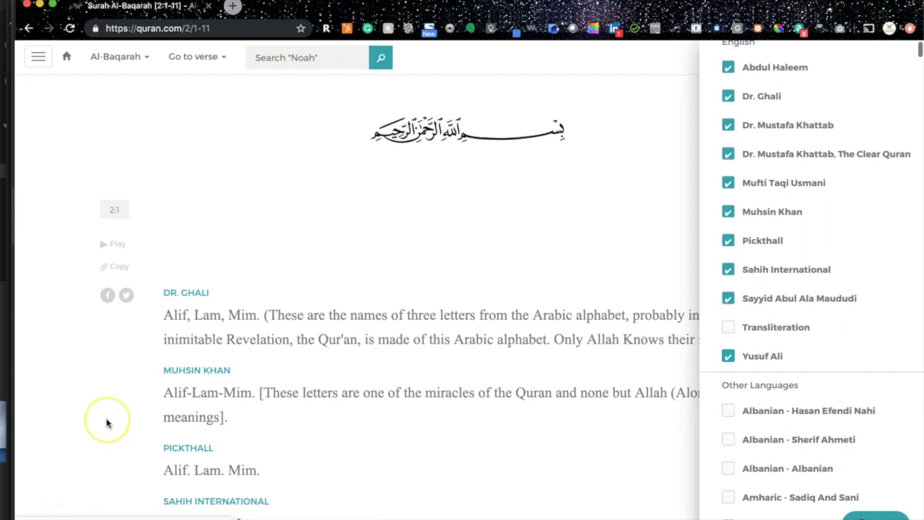
pyautogui.click(635, 124)
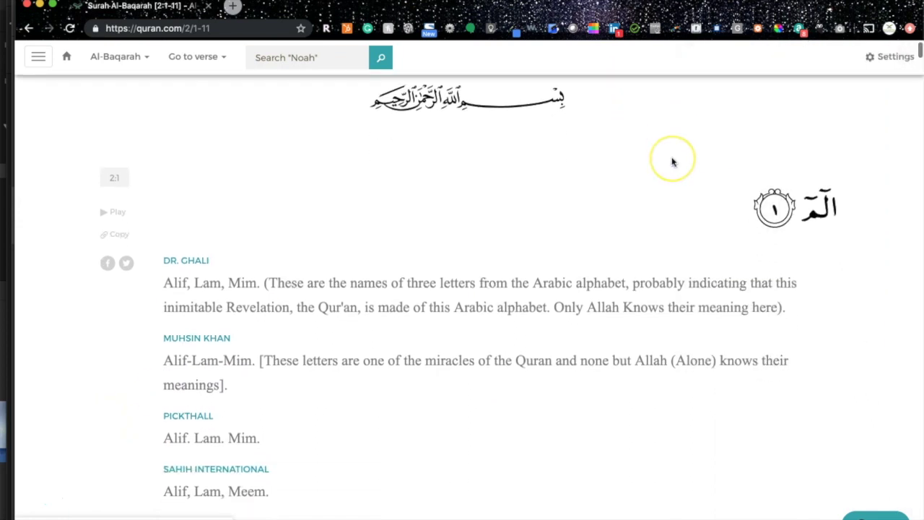
# Compare the different English translations shown under verses 2:1 and 2:2
pyautogui.scroll(-5, 670, 161)
pyautogui.scroll(-6, 108, 375)
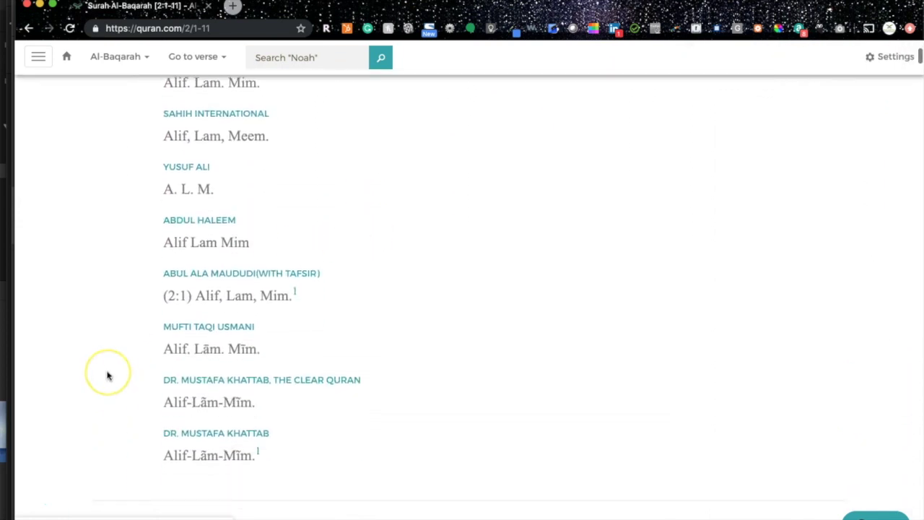
pyautogui.scroll(-4, 108, 375)
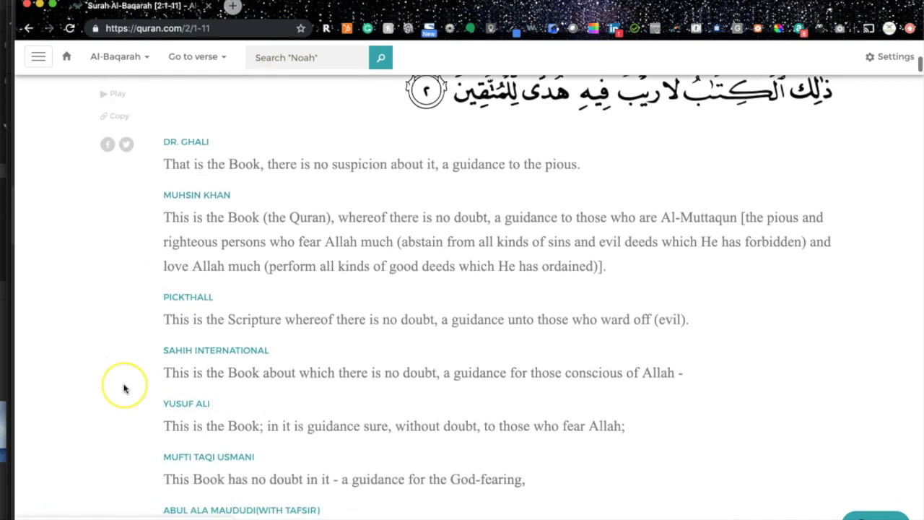
pyautogui.scroll(-2, 123, 388)
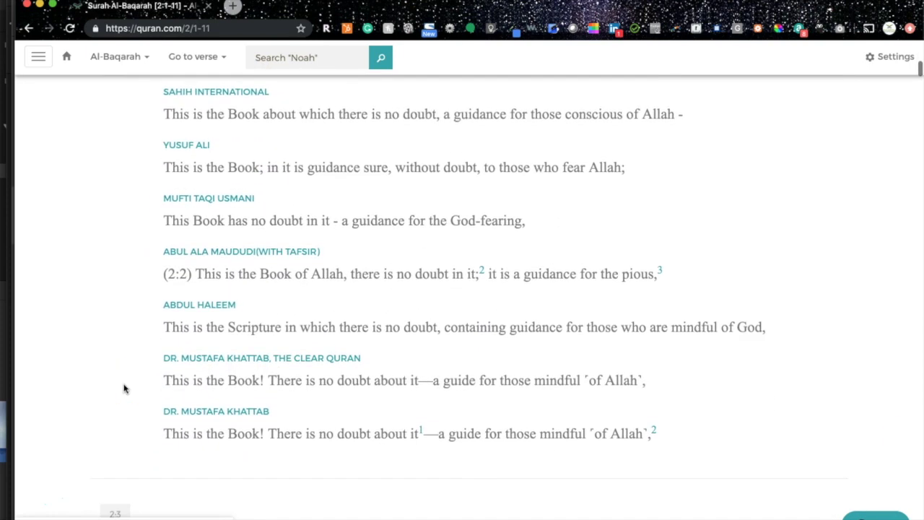
pyautogui.scroll(3, 124, 388)
pyautogui.scroll(8, 123, 388)
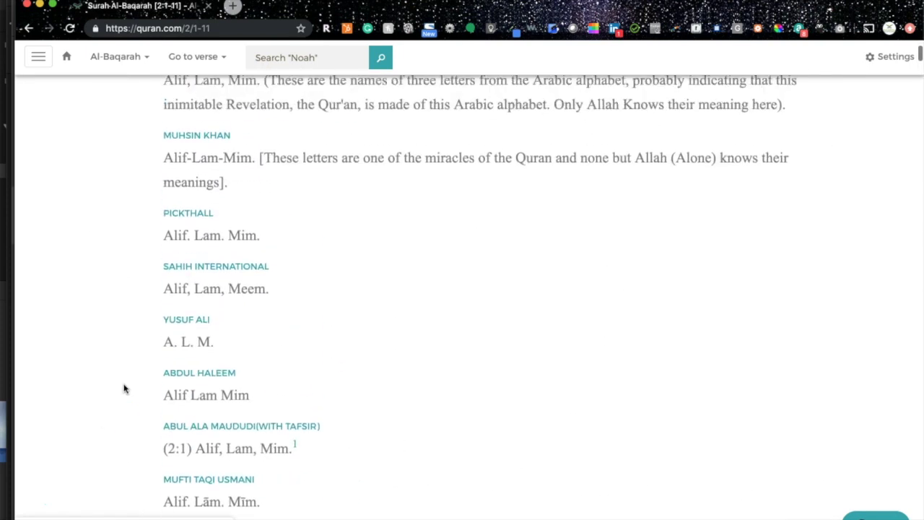
pyautogui.click(500, 211)
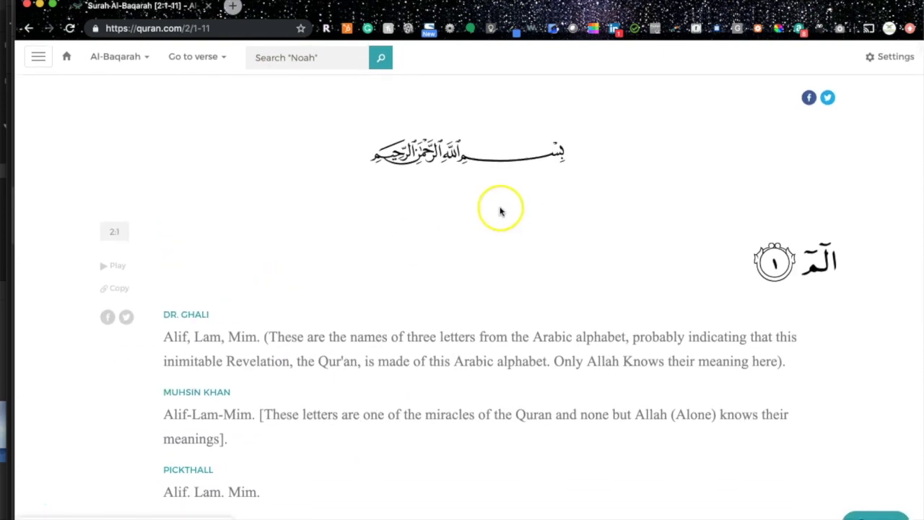
# Remove the Yusuf Ali, Sayyid Abul Ala Maududi, Pickthall, Muhsin Khan and Mufti Taqi Usmani translations while keeping Sahih International
pyautogui.click(888, 60)
pyautogui.click(727, 355)
pyautogui.click(728, 297)
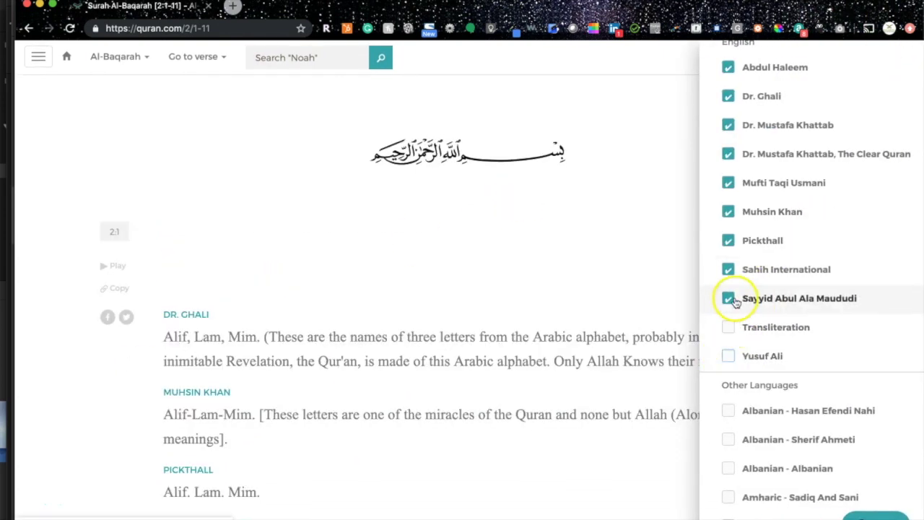
pyautogui.click(727, 269)
pyautogui.click(727, 241)
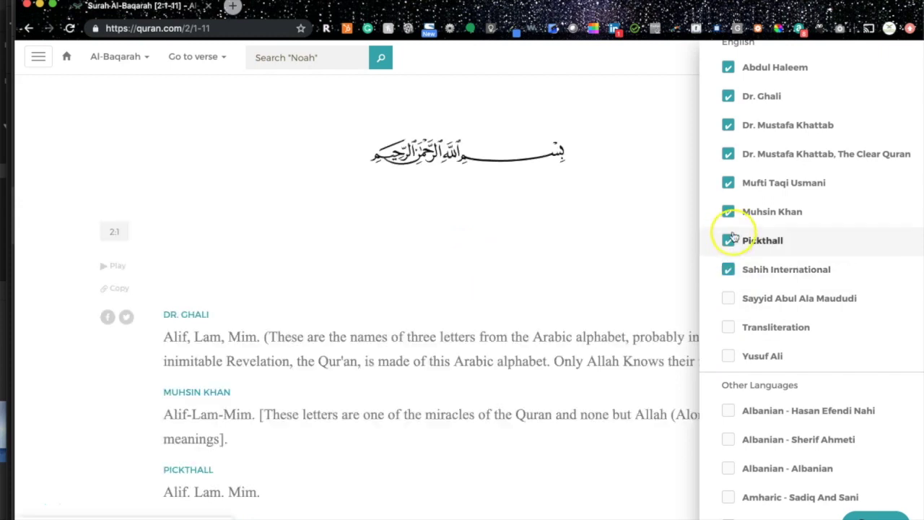
pyautogui.click(727, 211)
pyautogui.click(727, 182)
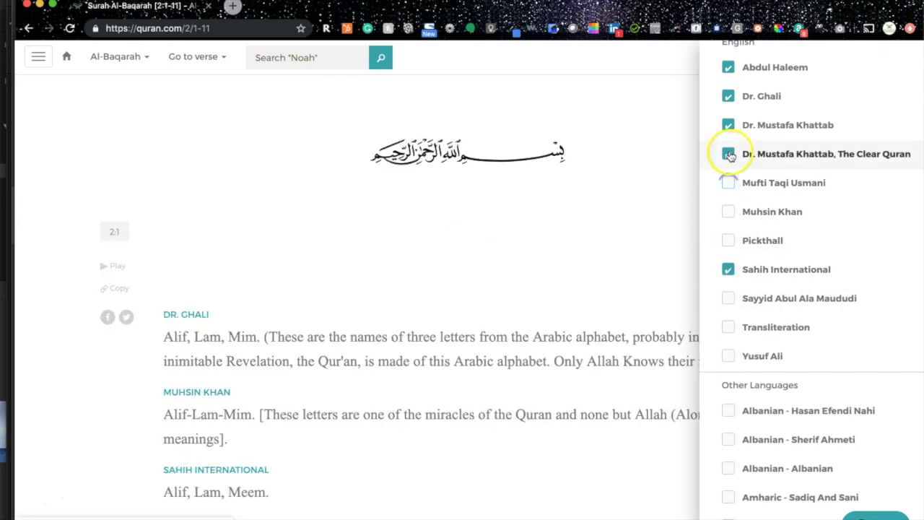
# Remove both Dr. Mustafa Khattab translations, Abdul Haleem and Dr. Ghali, and close the settings
pyautogui.click(728, 154)
pyautogui.click(727, 125)
pyautogui.click(729, 101)
pyautogui.click(727, 67)
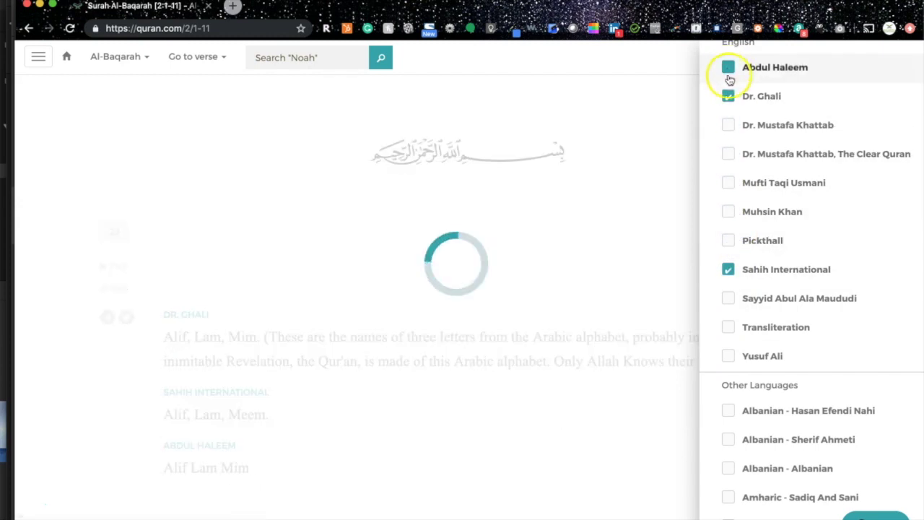
pyautogui.click(728, 96)
pyautogui.click(643, 264)
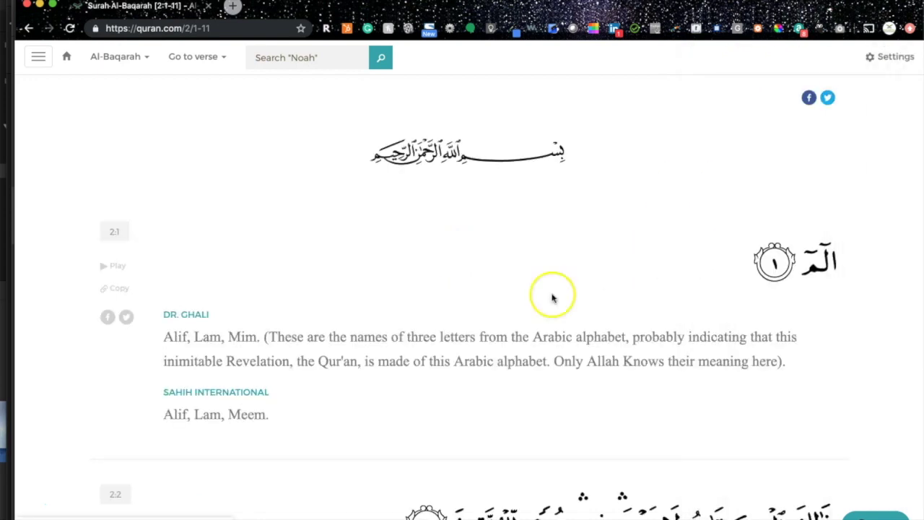
# Enable Transliteration in the translation settings alongside Sahih International
pyautogui.scroll(-14, 330, 428)
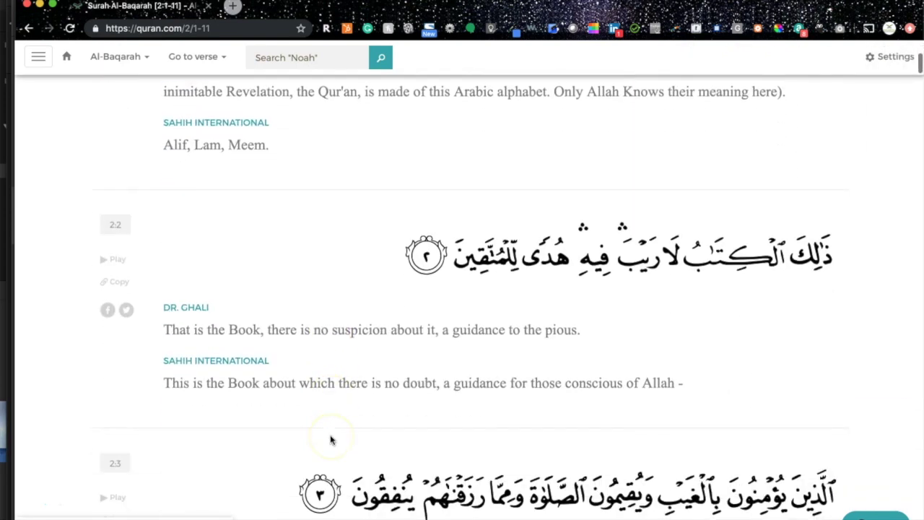
pyautogui.scroll(15, 330, 438)
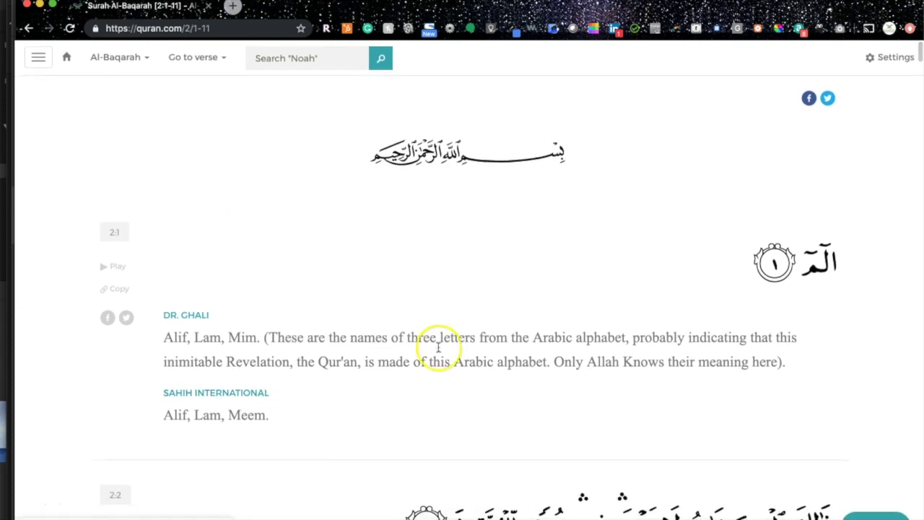
pyautogui.click(882, 65)
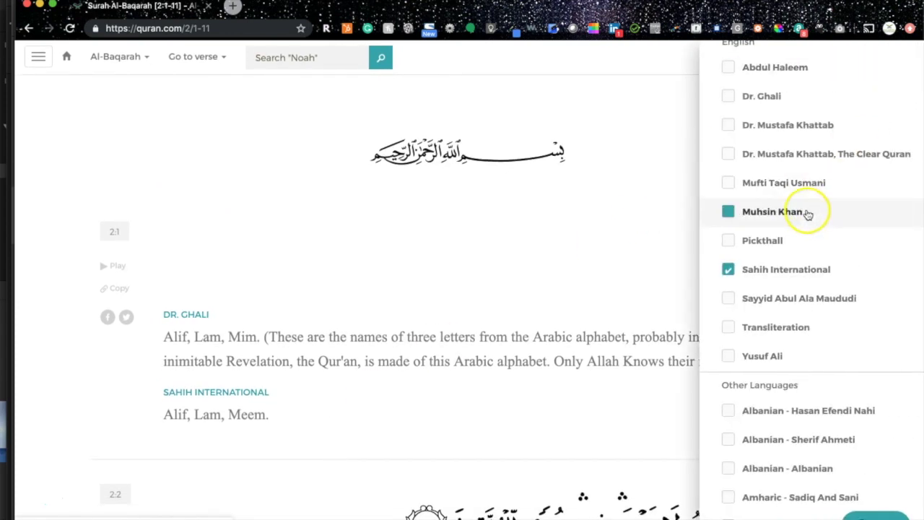
pyautogui.scroll(4, 808, 216)
pyautogui.click(907, 226)
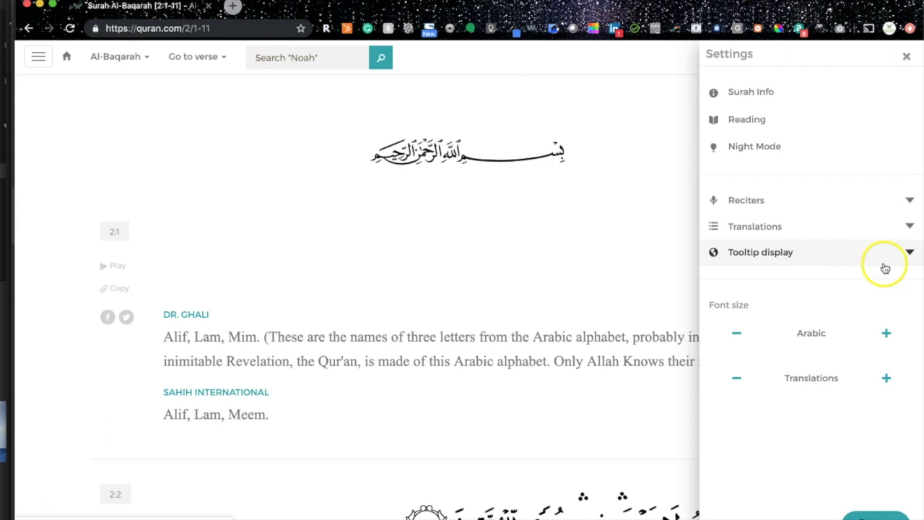
pyautogui.click(909, 228)
pyautogui.scroll(-5, 843, 328)
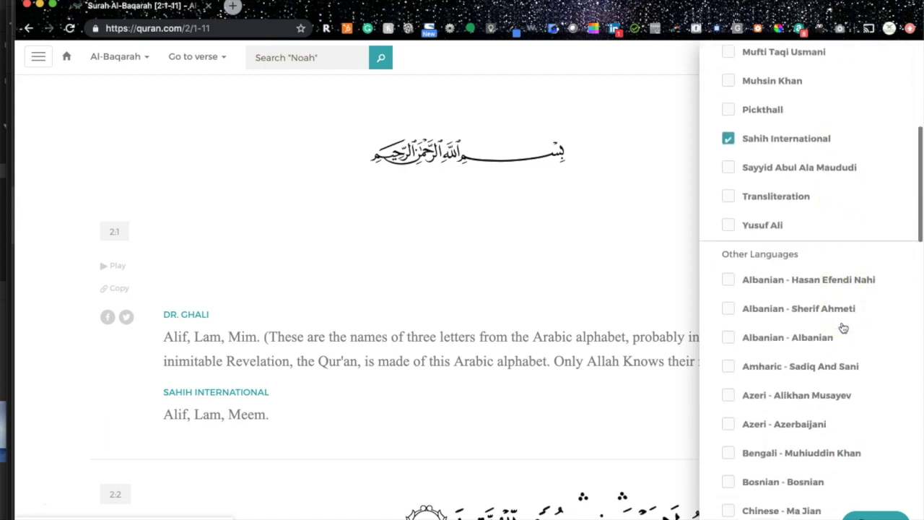
pyautogui.click(729, 191)
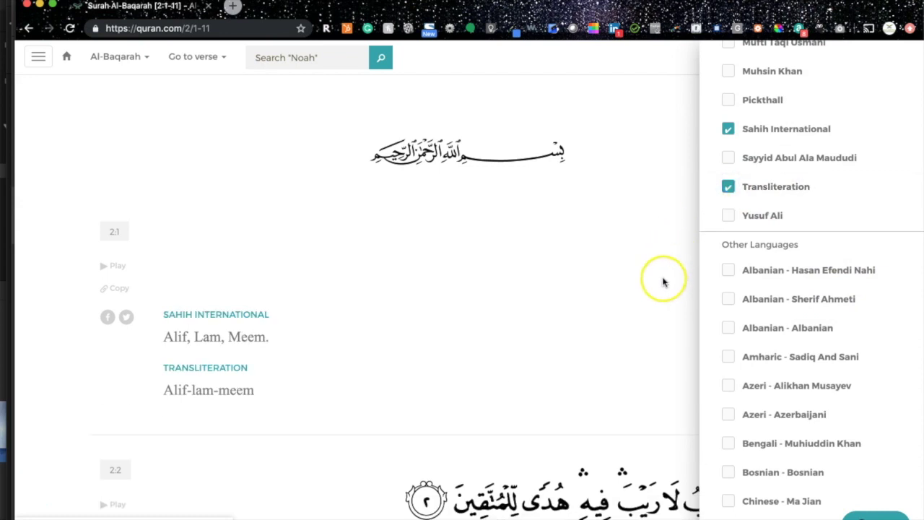
# Close the settings and examine the transliterated text under verses 2:2 and 2:3, highlighting the word "bilghaybiwayuqeemoona" in verse 2:3
pyautogui.scroll(-5, 659, 279)
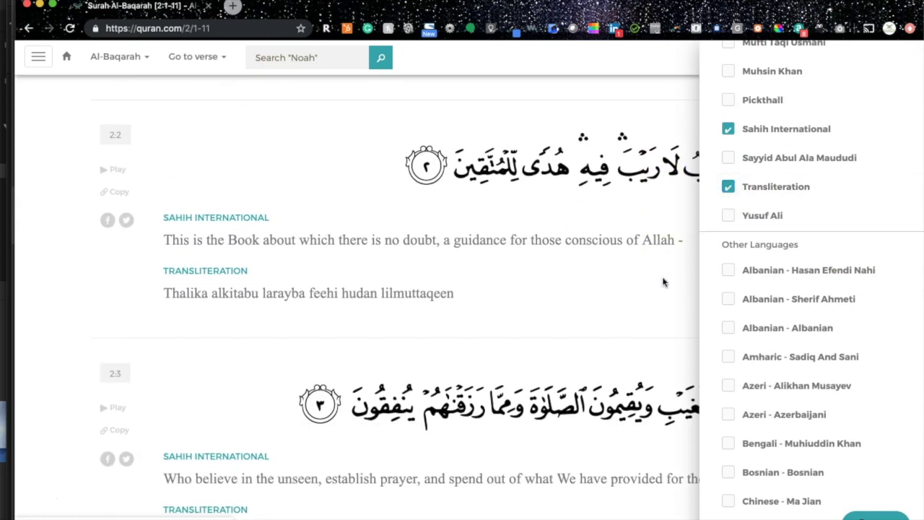
pyautogui.scroll(-1, 664, 282)
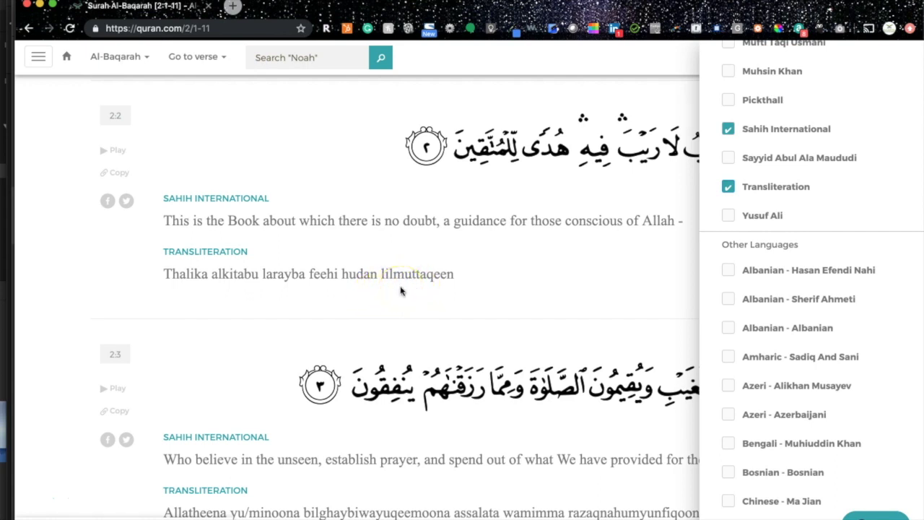
pyautogui.scroll(-2, 236, 365)
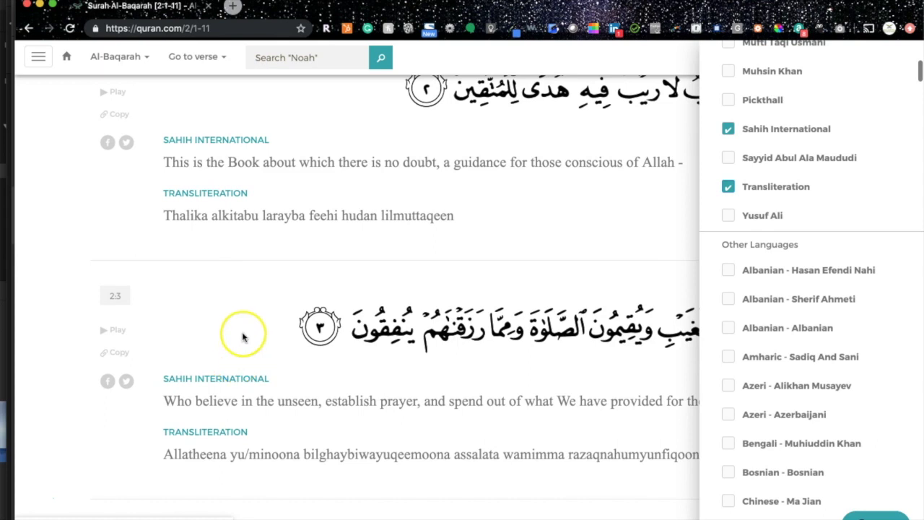
pyautogui.click(241, 334)
pyautogui.scroll(-5, 241, 336)
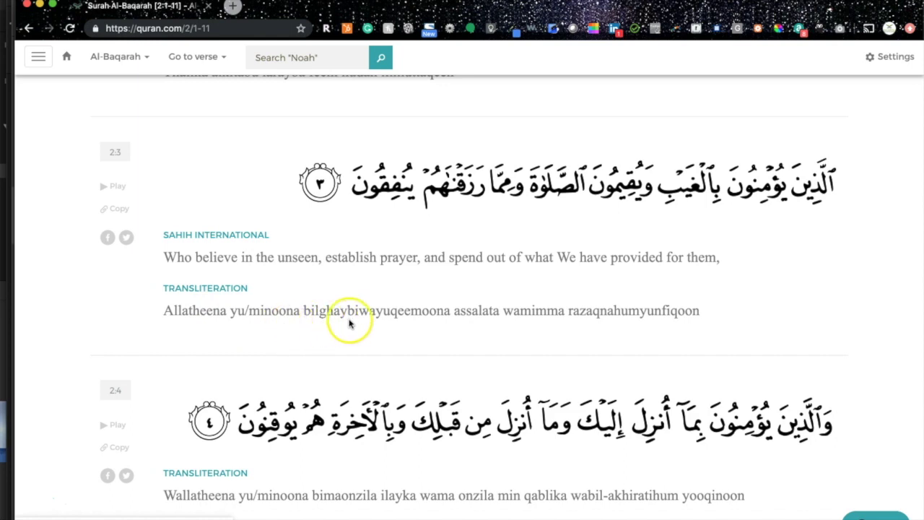
pyautogui.doubleClick(371, 314)
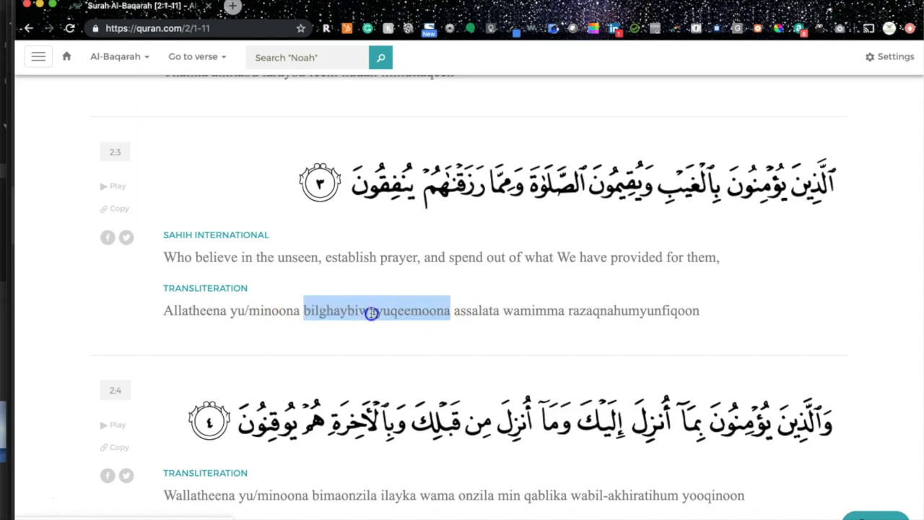
pyautogui.click(318, 319)
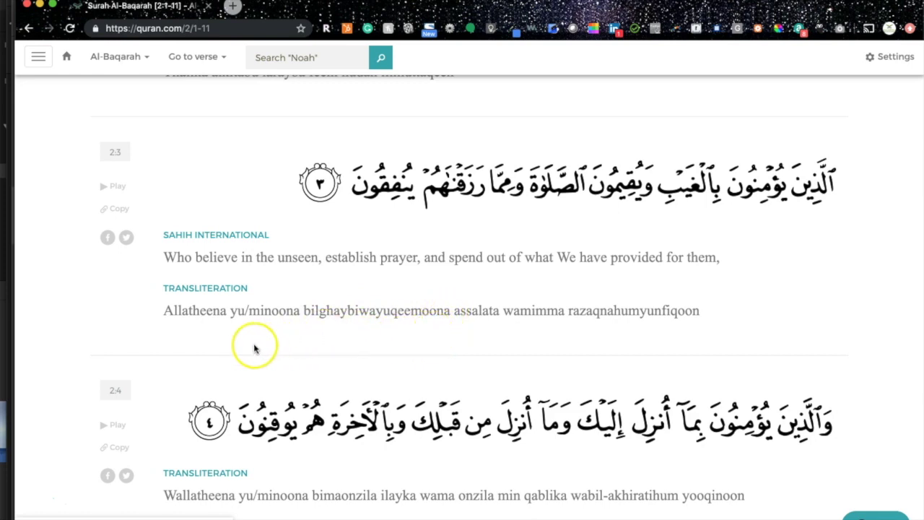
pyautogui.scroll(10, 202, 357)
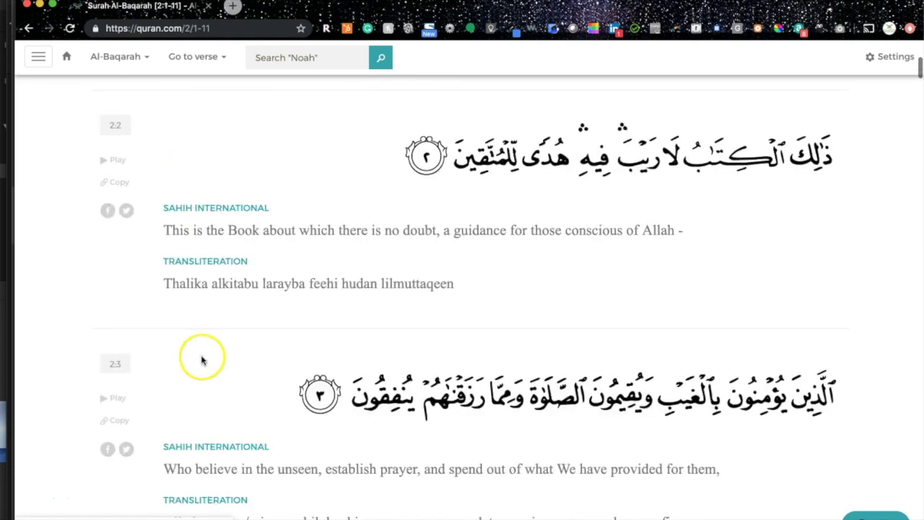
# Turn off Transliteration in the translation settings, keeping Sahih International, and collapse the translations list
pyautogui.click(883, 57)
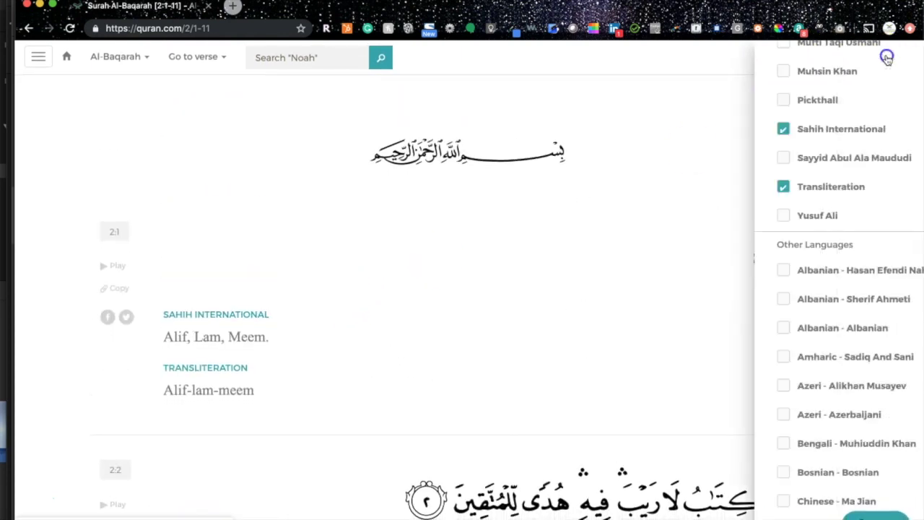
pyautogui.click(765, 192)
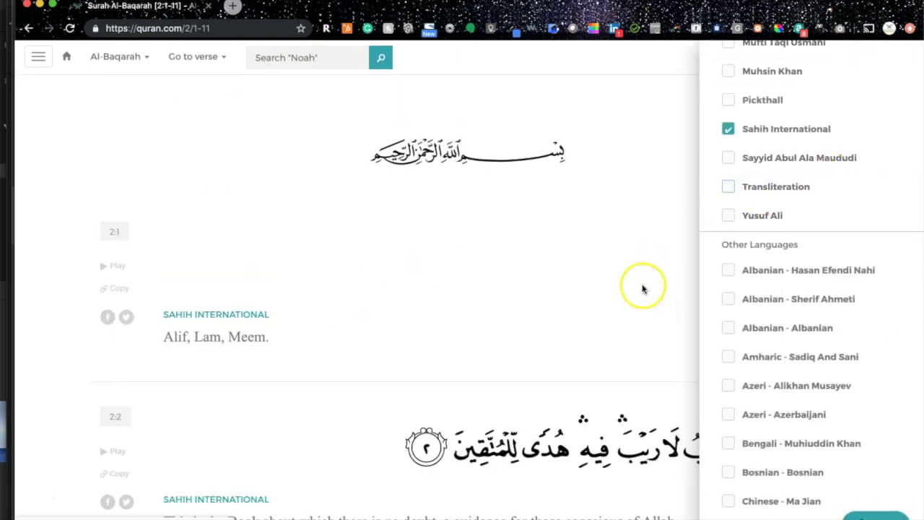
pyautogui.scroll(-1, 763, 305)
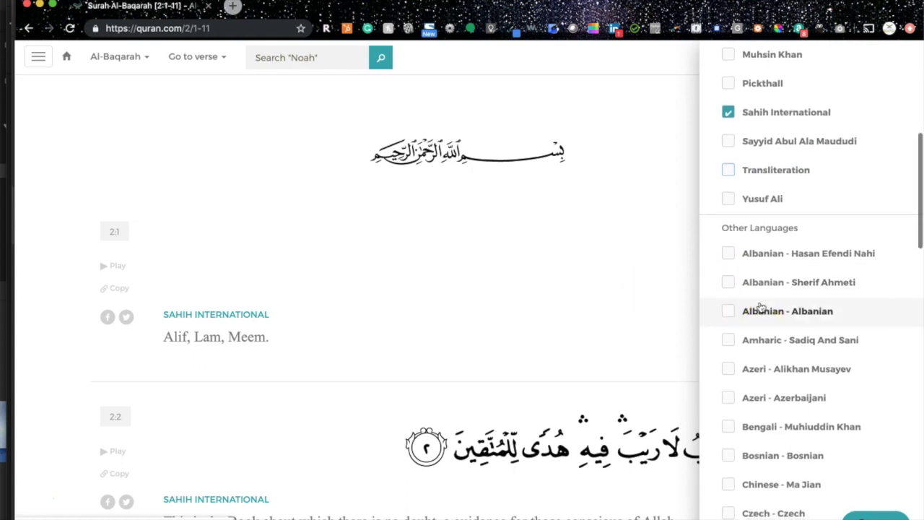
pyautogui.scroll(10, 760, 307)
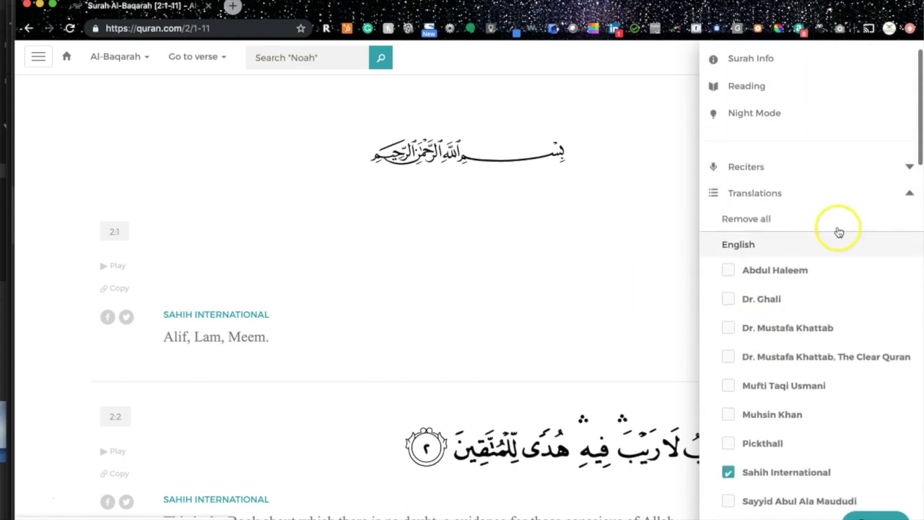
pyautogui.click(906, 196)
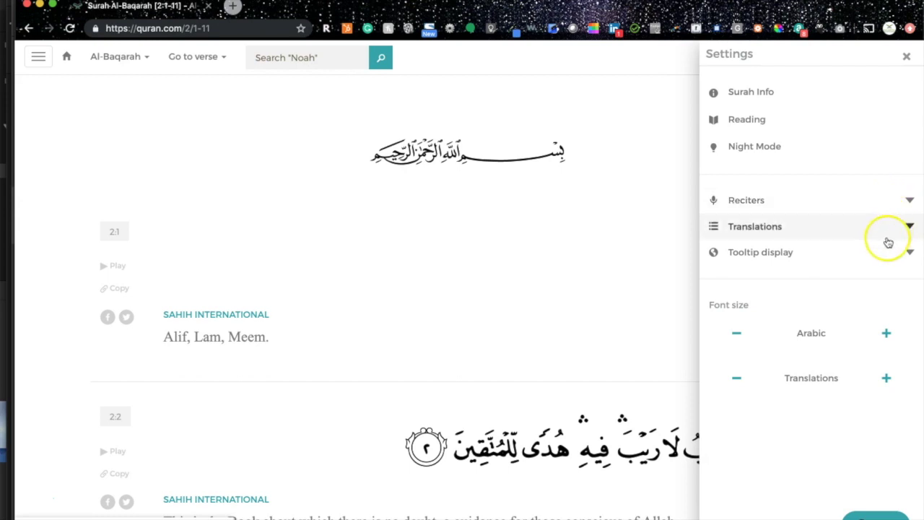
# Browse the translations offered in other languages, from Albanian to Uzbek, and collapse the list
pyautogui.click(909, 229)
pyautogui.scroll(-10, 799, 351)
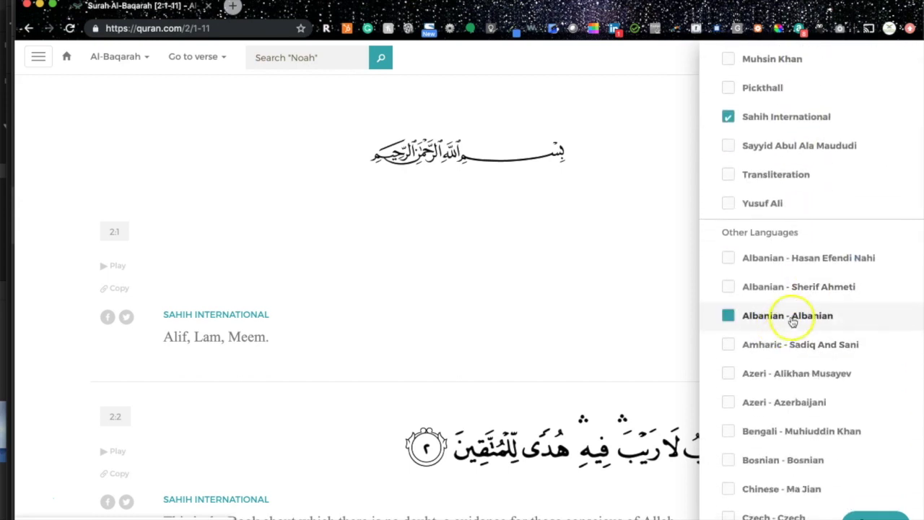
pyautogui.scroll(-2, 784, 317)
pyautogui.scroll(-3, 790, 338)
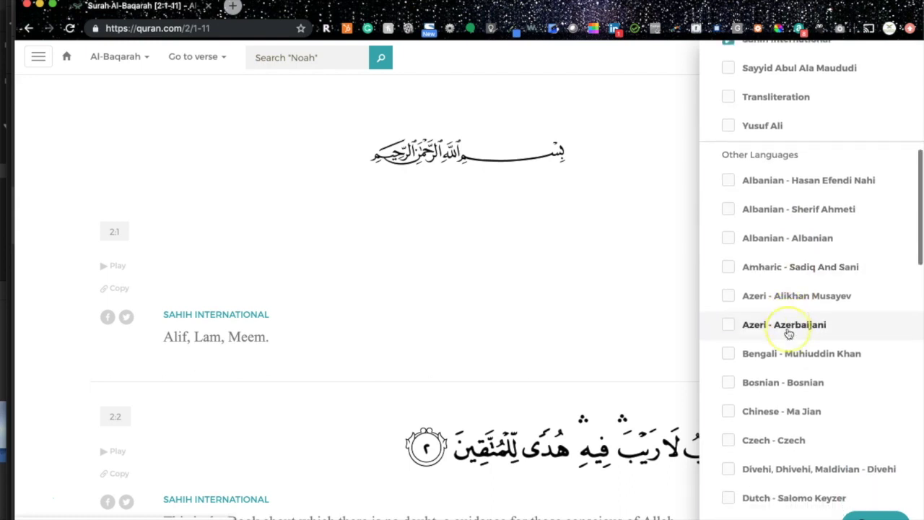
pyautogui.scroll(-5, 789, 332)
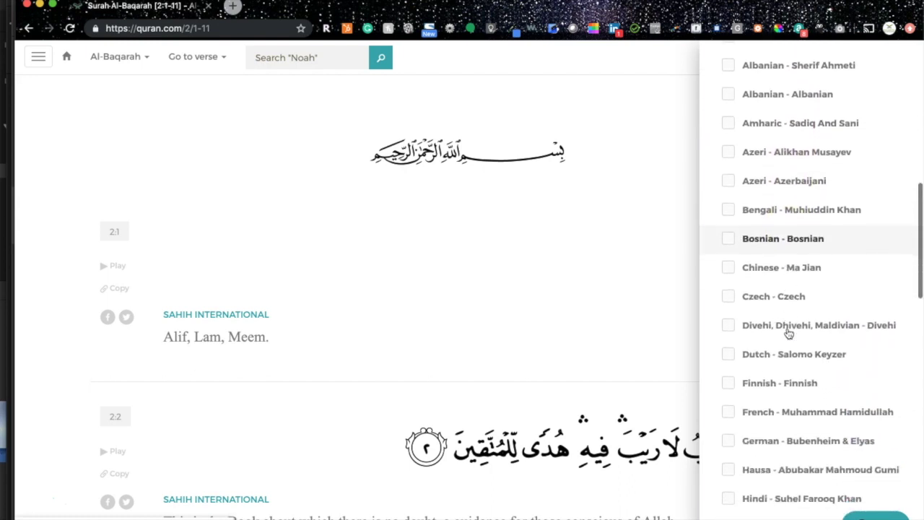
pyautogui.scroll(-9, 788, 332)
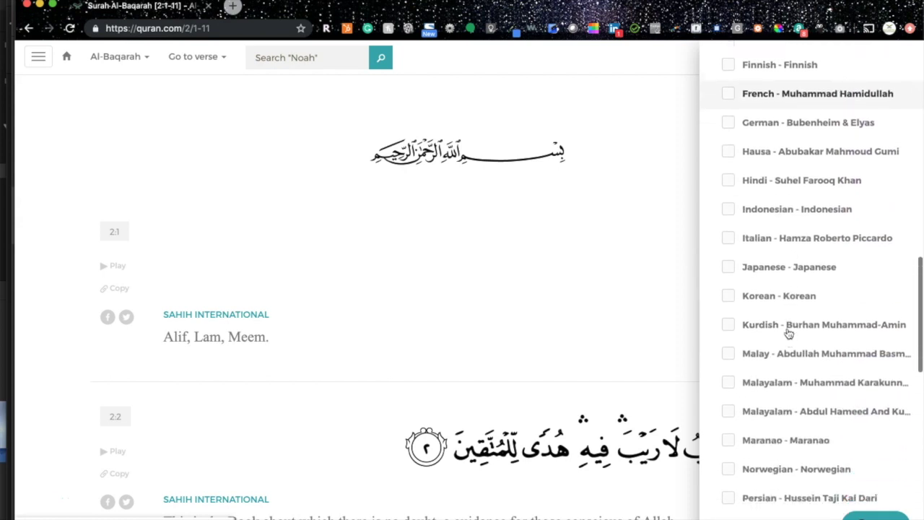
pyautogui.scroll(-13, 788, 332)
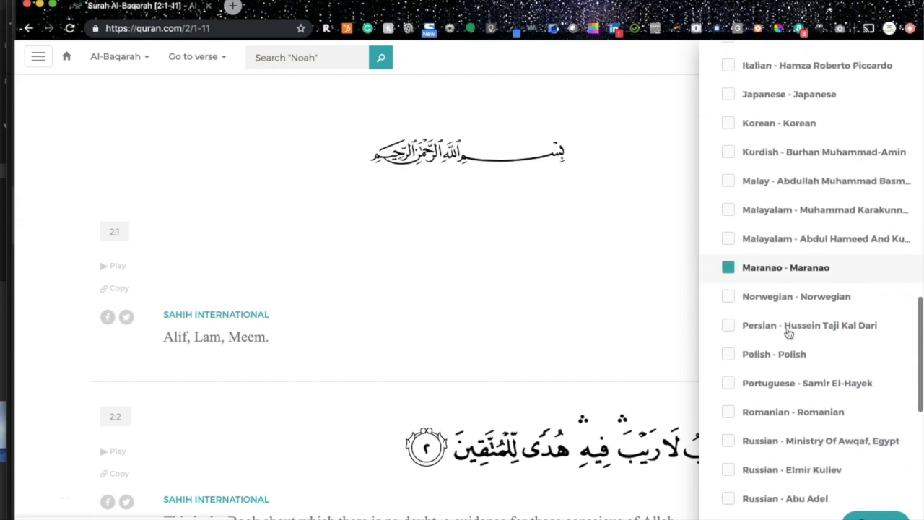
pyautogui.scroll(-5, 788, 334)
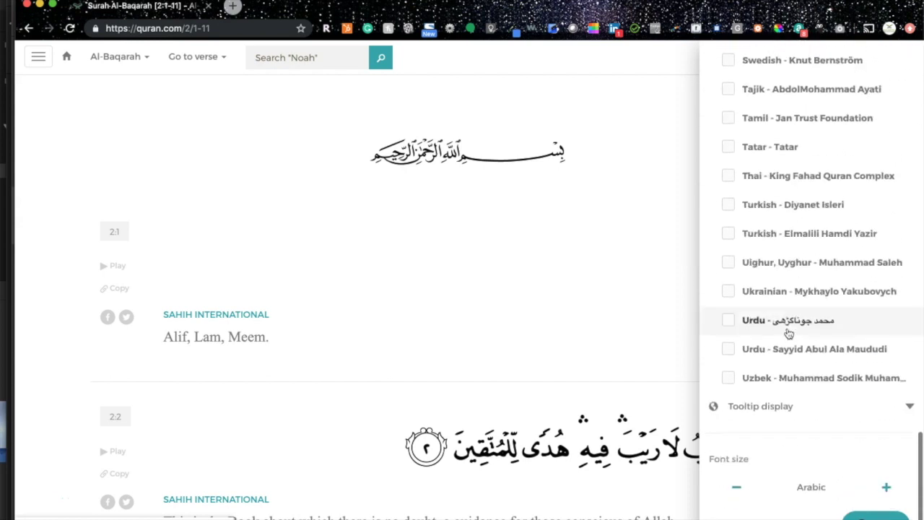
pyautogui.scroll(20, 788, 334)
pyautogui.click(920, 232)
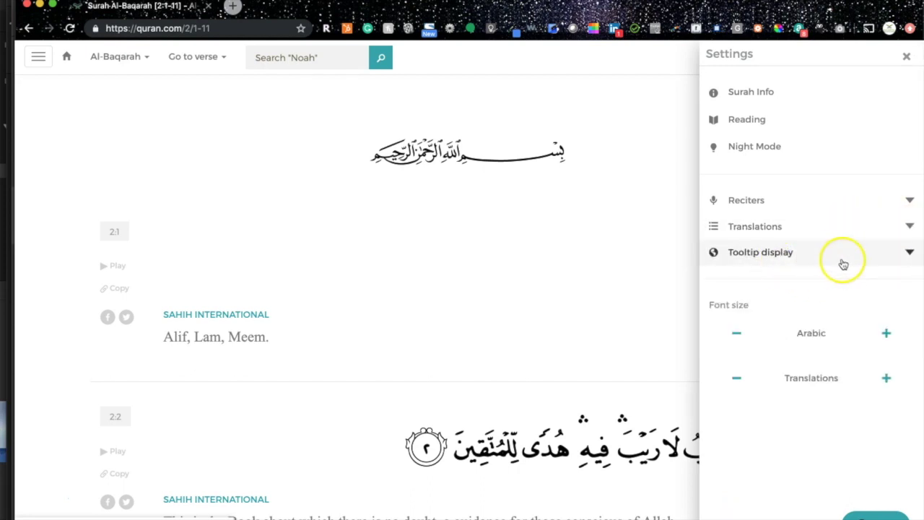
# Switch the tooltip display to Transliteration, set it back to Translation, and collapse the tooltip options
pyautogui.click(908, 250)
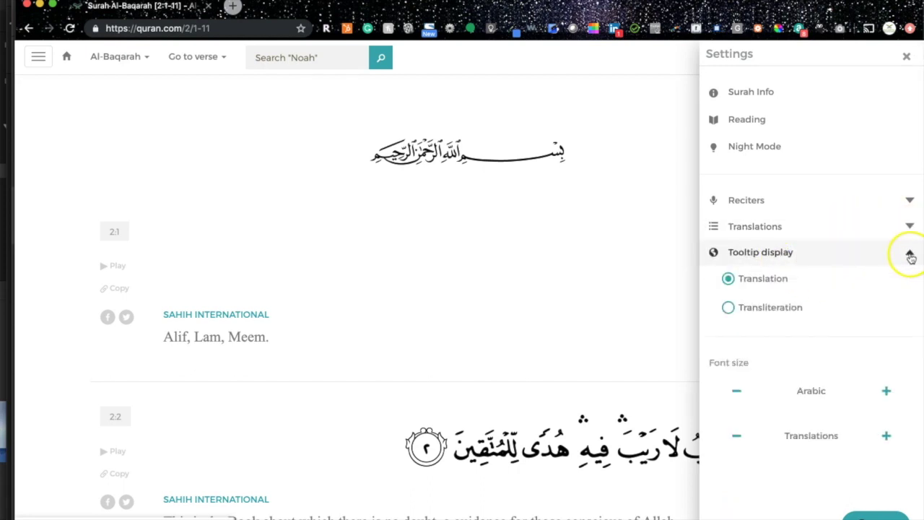
pyautogui.click(780, 308)
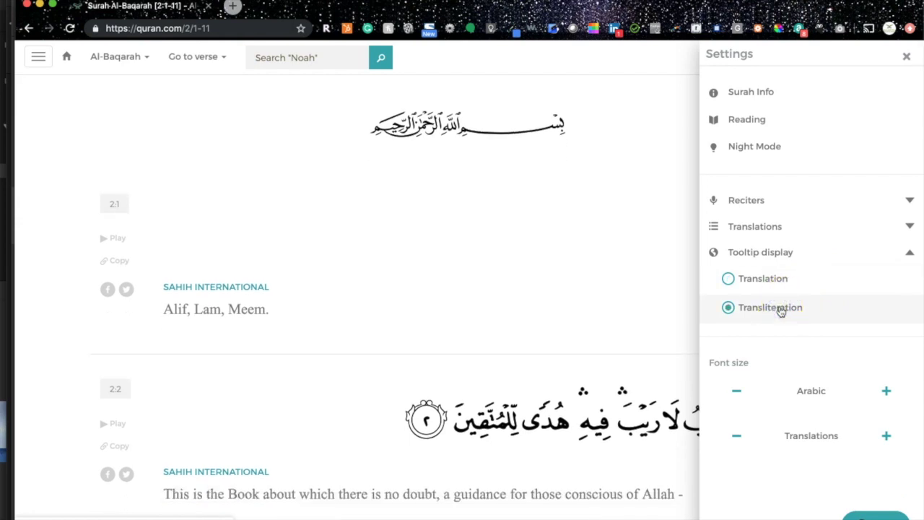
pyautogui.click(763, 279)
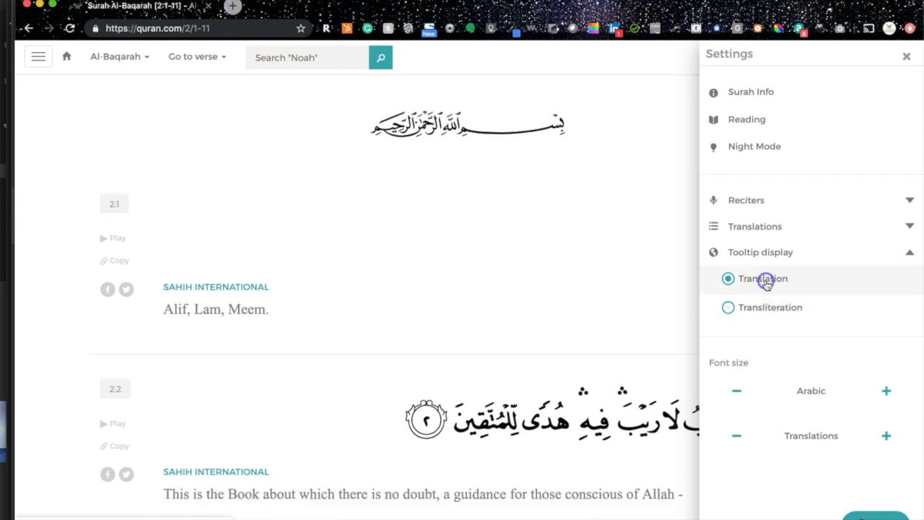
pyautogui.click(897, 263)
pyautogui.click(801, 310)
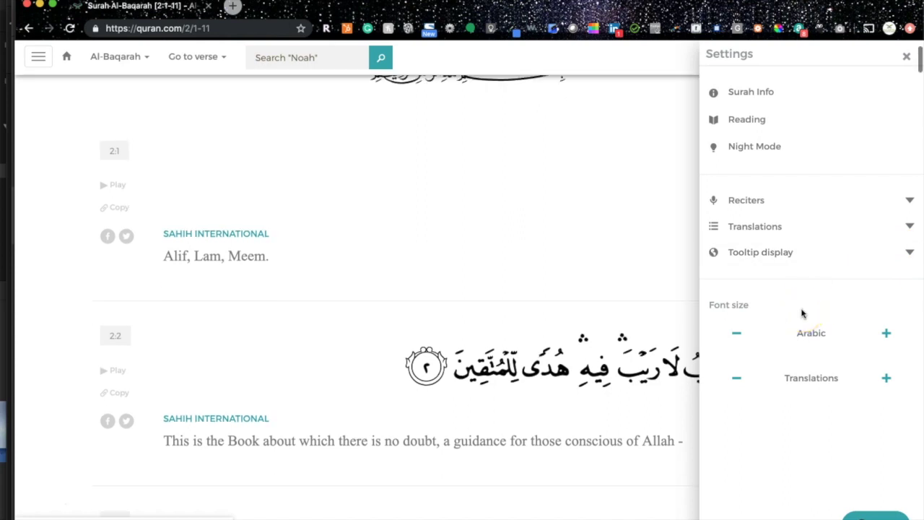
pyautogui.scroll(2, 809, 379)
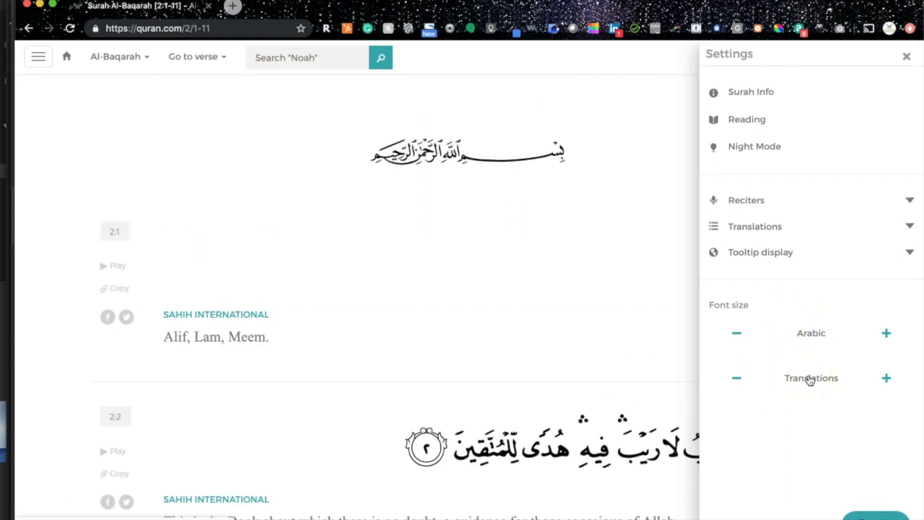
# View the surah information for Al-Baqarah and close it
pyautogui.click(755, 92)
pyautogui.click(670, 124)
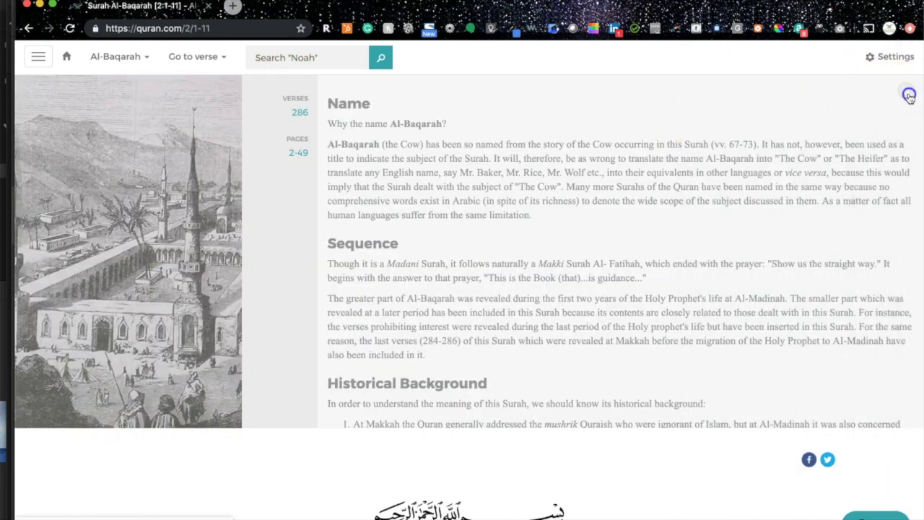
pyautogui.click(909, 94)
# Turn on Reading mode and look through the continuous Arabic text of Al-Baqarah
pyautogui.click(894, 64)
pyautogui.click(784, 119)
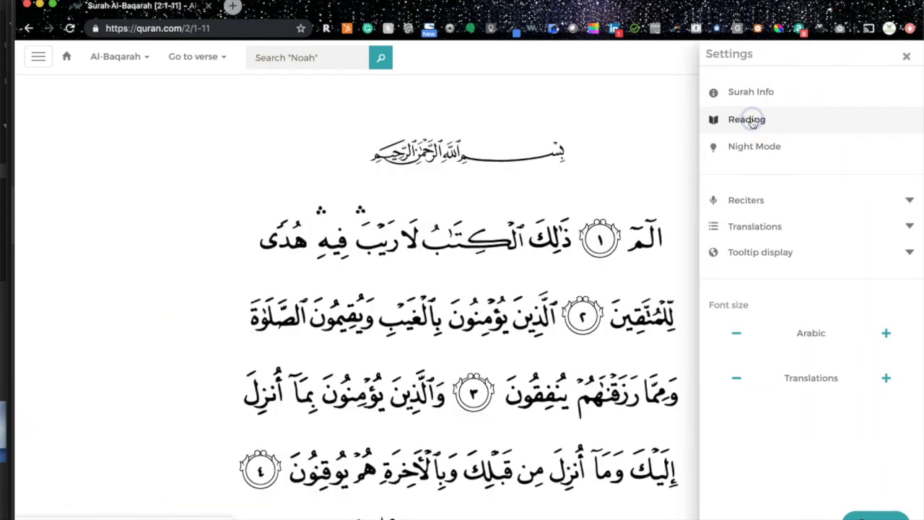
pyautogui.click(659, 176)
pyautogui.scroll(-3, 692, 247)
pyautogui.scroll(-8, 693, 245)
pyautogui.scroll(12, 691, 244)
# Turn off Reading mode to return to the verse-by-verse view with translations
pyautogui.click(886, 60)
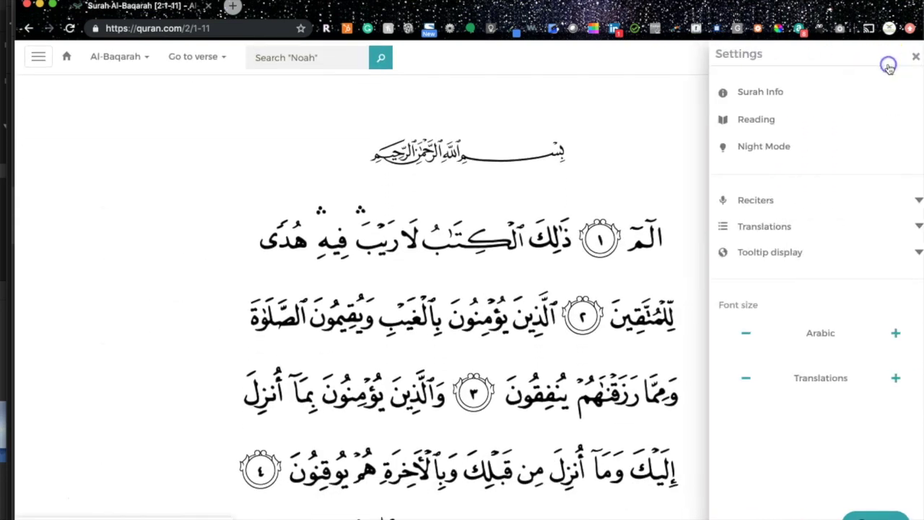
pyautogui.click(770, 119)
pyautogui.click(677, 170)
pyautogui.scroll(-2, 676, 169)
pyautogui.scroll(2, 676, 169)
# Switch Night Mode on and back off in the settings
pyautogui.click(877, 59)
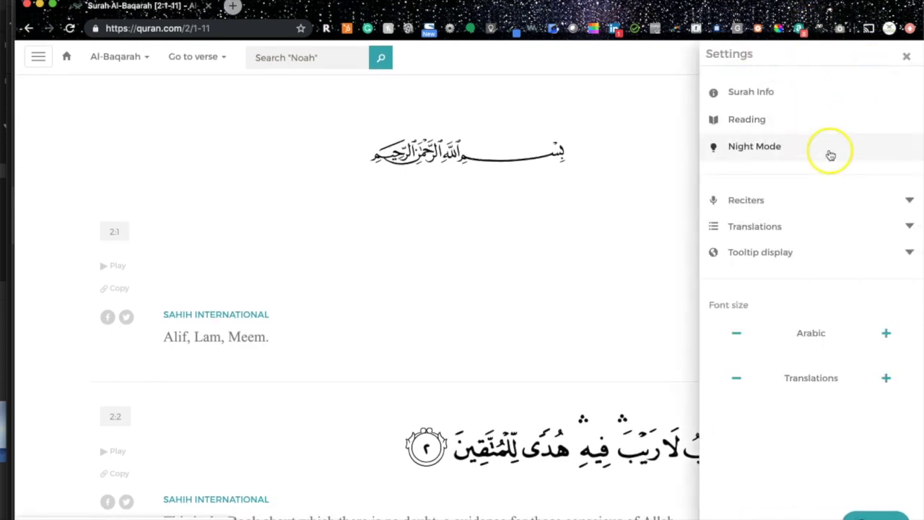
pyautogui.click(788, 155)
pyautogui.click(776, 148)
pyautogui.click(876, 197)
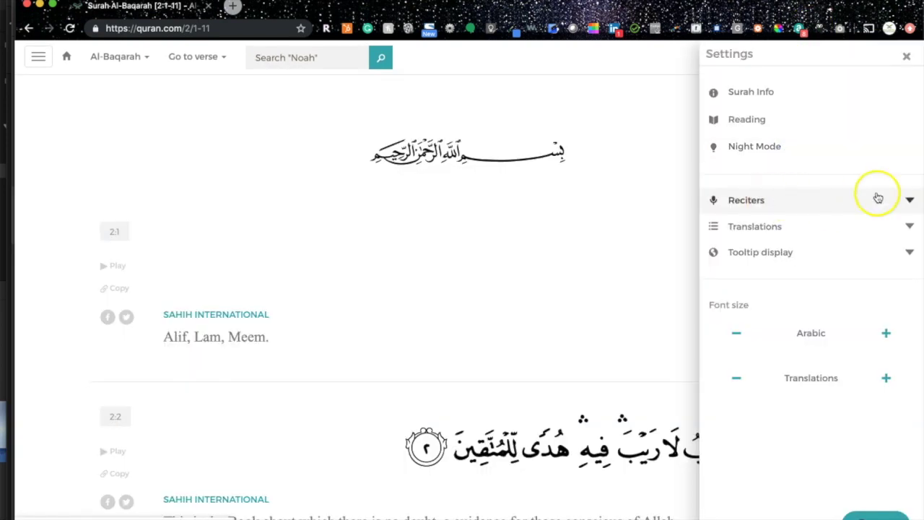
# Check the Reciters and Translations options in the settings and close the settings panel
pyautogui.click(907, 198)
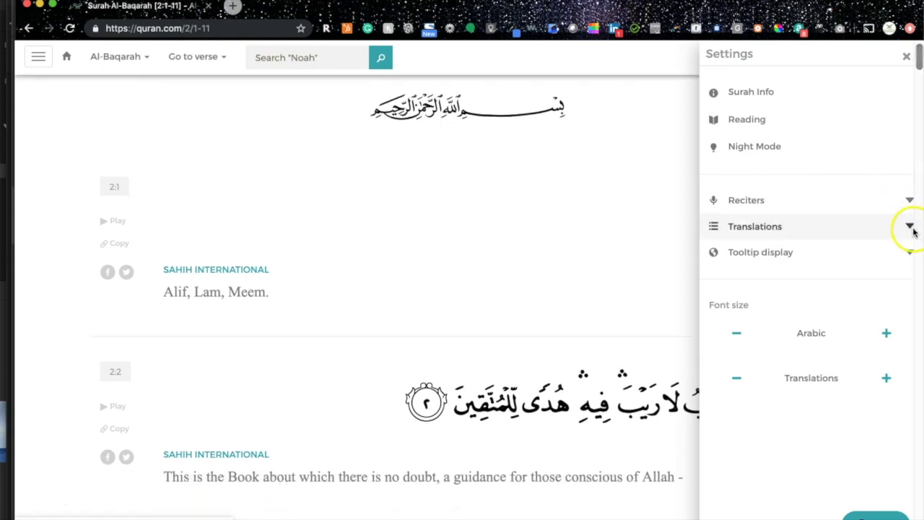
pyautogui.click(909, 227)
pyautogui.click(910, 228)
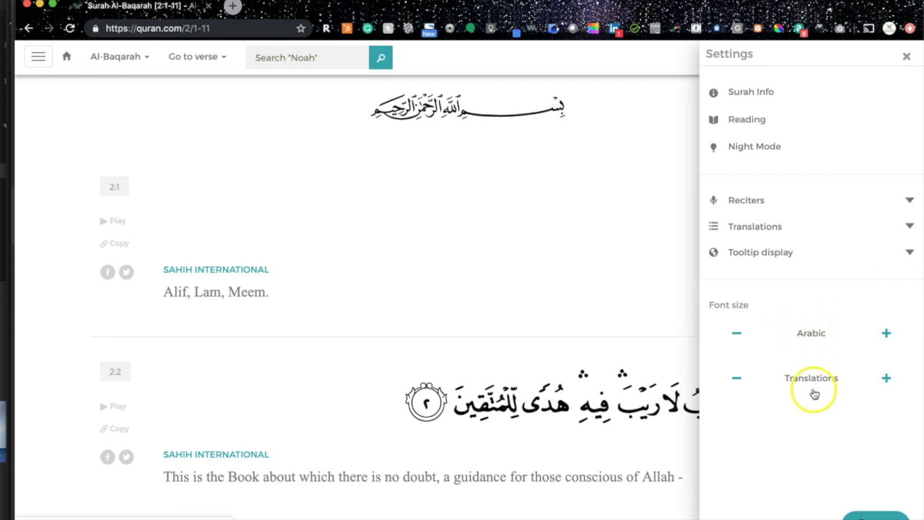
pyautogui.click(412, 282)
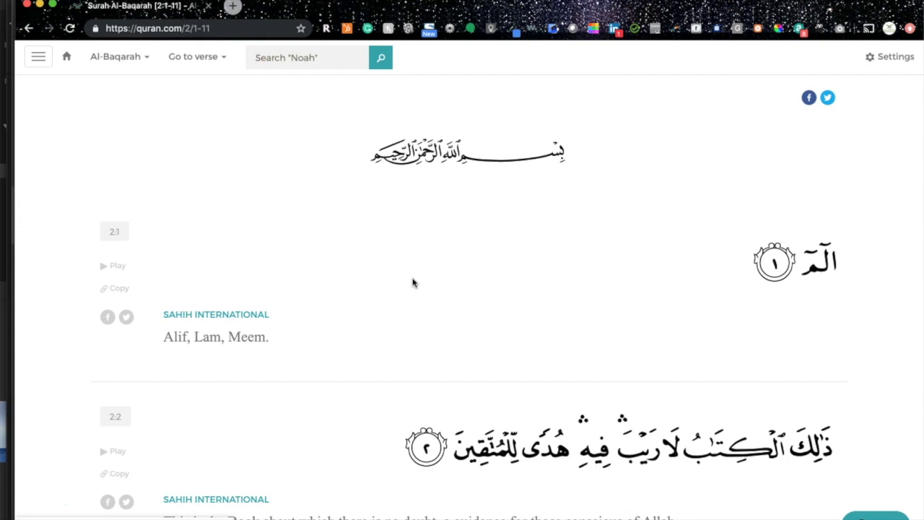
# Switch from Al-Baqarah to surah 31, Luqman, using the surah list
pyautogui.click(144, 62)
pyautogui.scroll(-10, 130, 227)
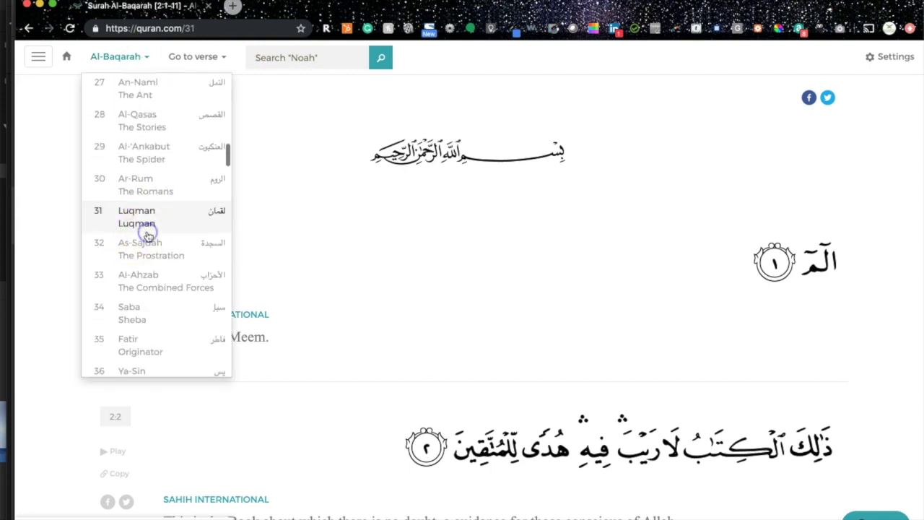
pyautogui.click(144, 217)
# Turn on Reading mode for Surah Luqman and close the settings
pyautogui.click(891, 57)
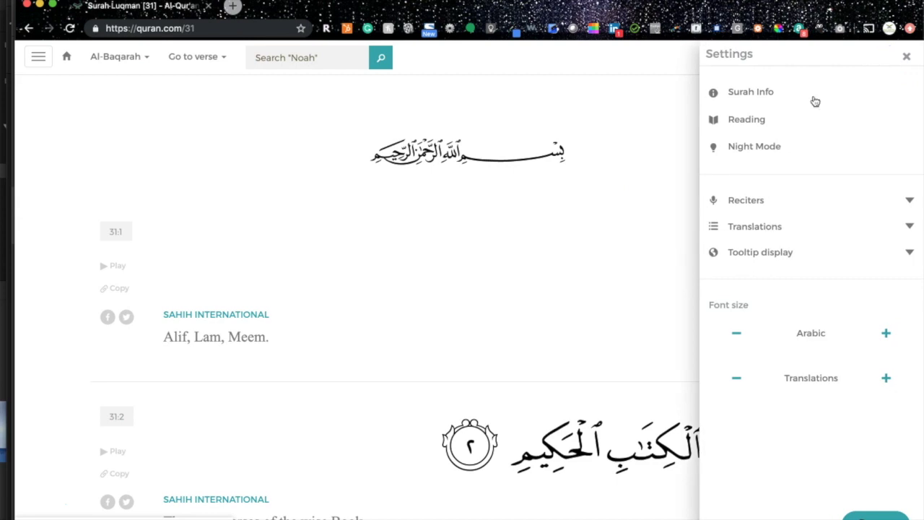
pyautogui.click(750, 119)
pyautogui.click(662, 151)
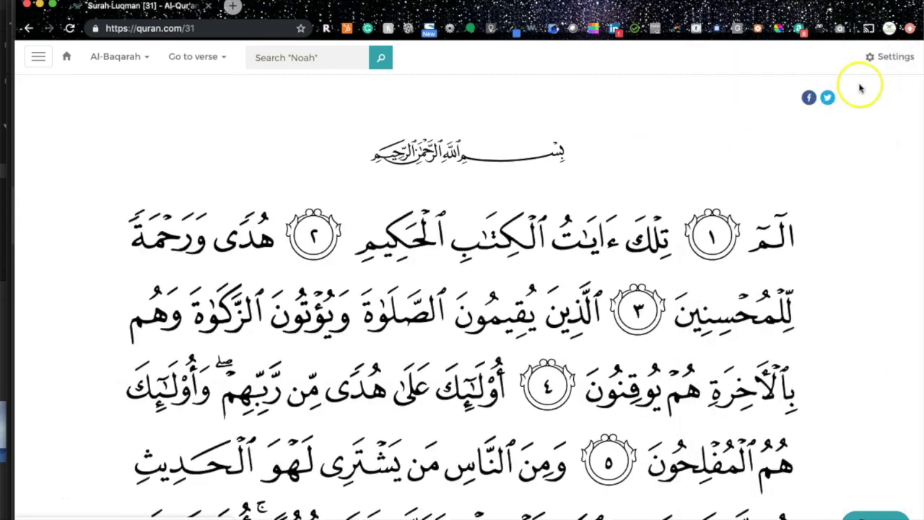
# View the surah information for Luqman and close it
pyautogui.click(902, 60)
pyautogui.click(816, 101)
pyautogui.click(630, 130)
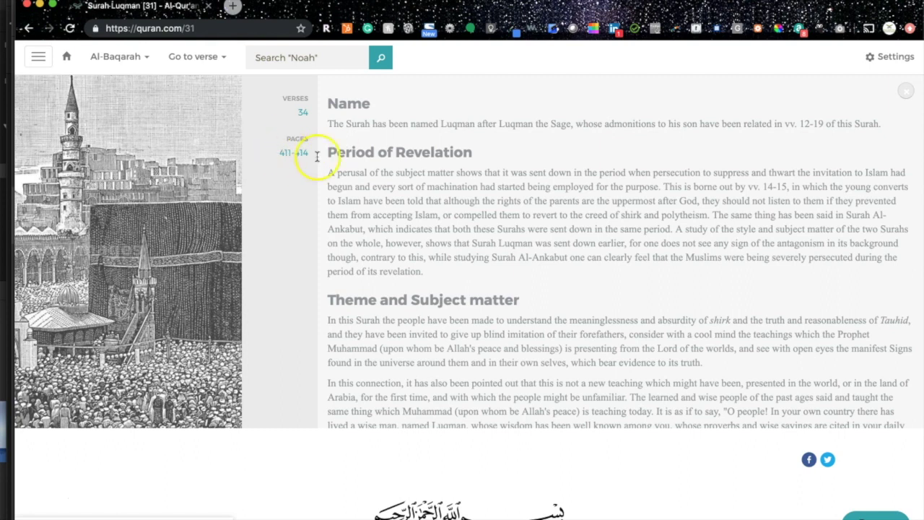
pyautogui.click(904, 95)
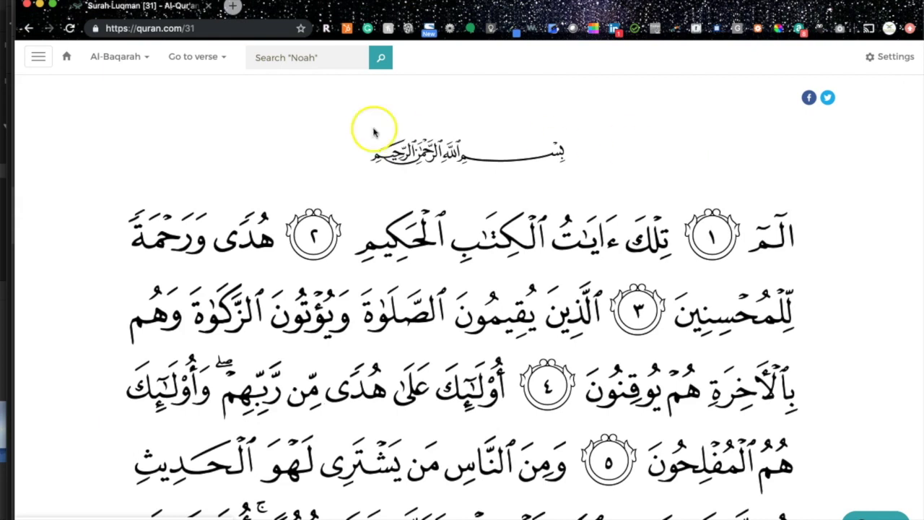
# Return to the home page and open Surah Yasin (Yaseen) from the quick links
pyautogui.click(67, 57)
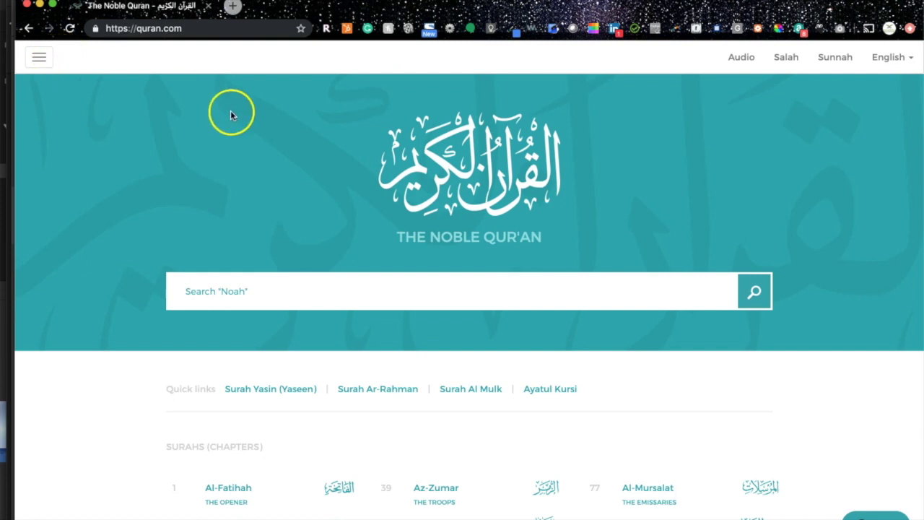
pyautogui.click(259, 391)
# View the Announcements in the Help & feedback section and return to Surah Ya-Sin
pyautogui.click(35, 58)
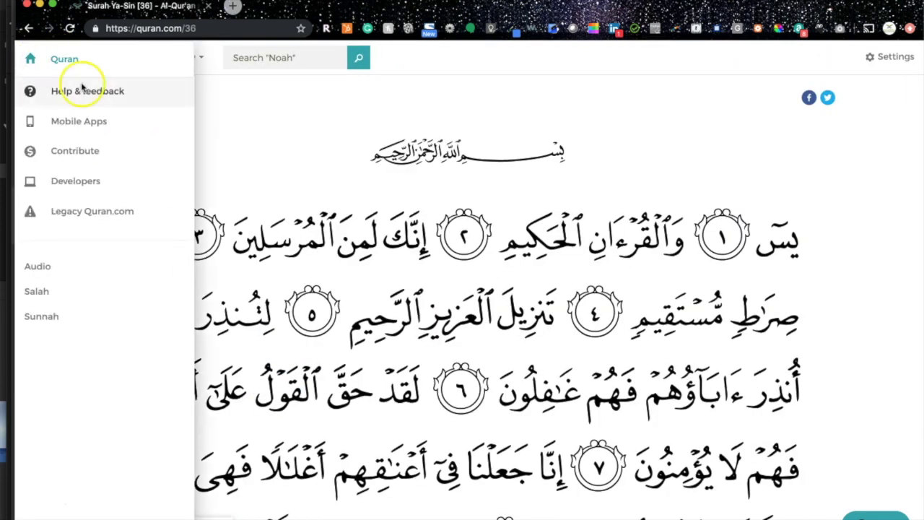
pyautogui.click(84, 96)
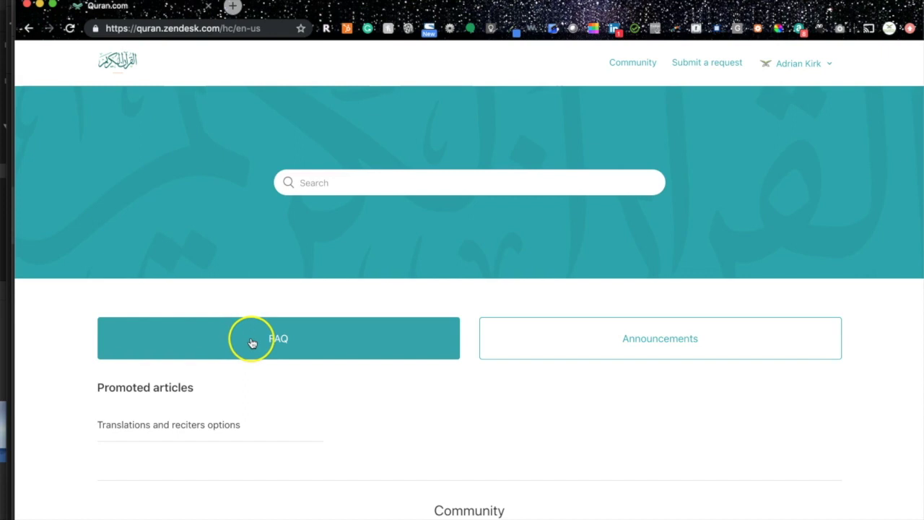
pyautogui.click(518, 345)
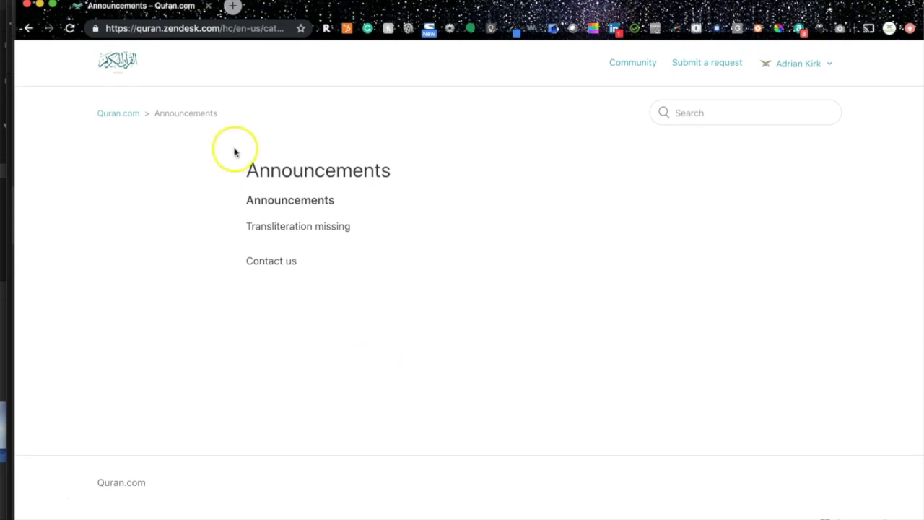
pyautogui.click(29, 28)
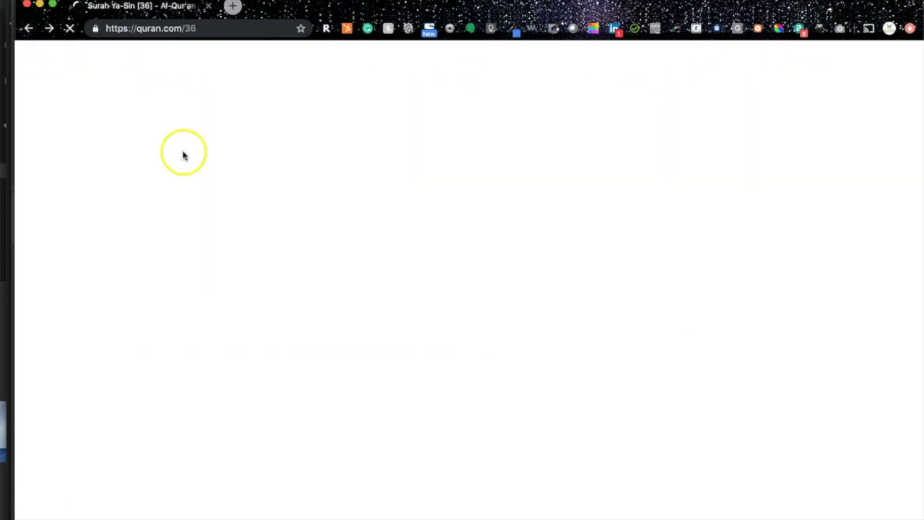
pyautogui.click(301, 48)
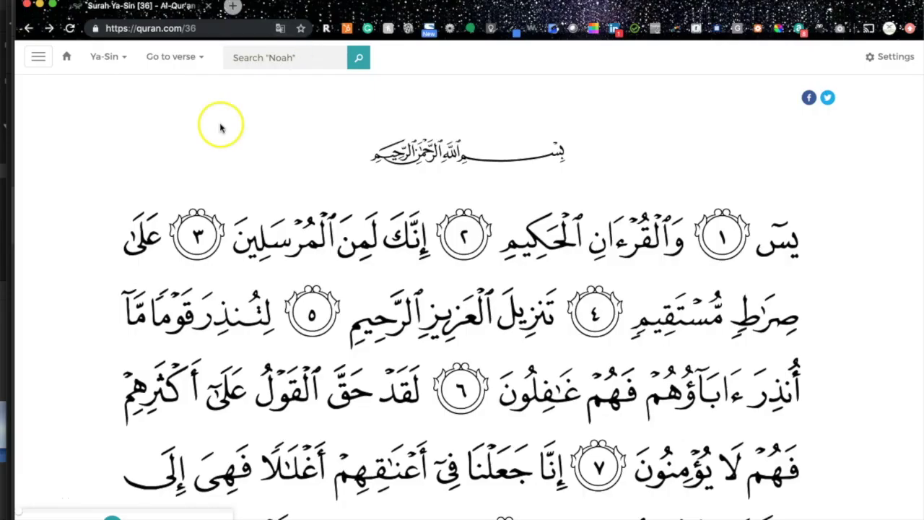
# Open the Mobile Apps page and look through the Quran iOS and Android app information
pyautogui.click(38, 57)
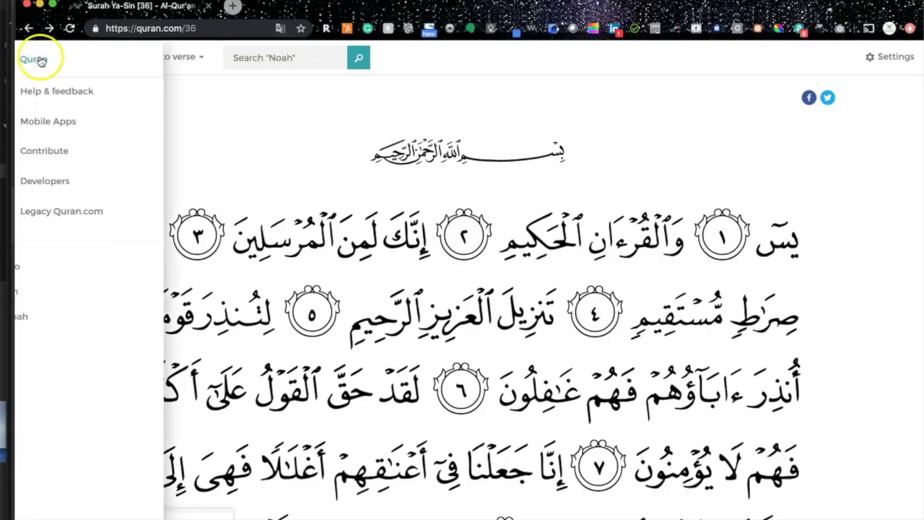
pyautogui.click(81, 123)
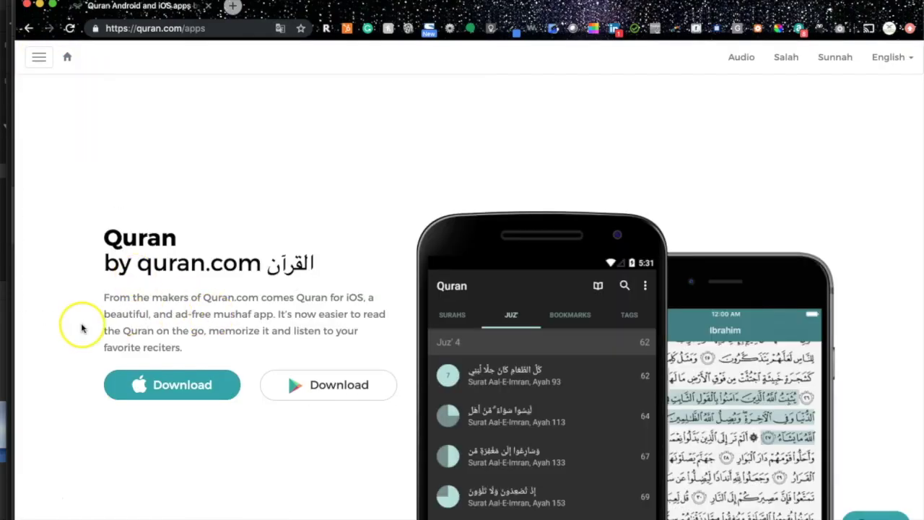
pyautogui.scroll(-1, 62, 359)
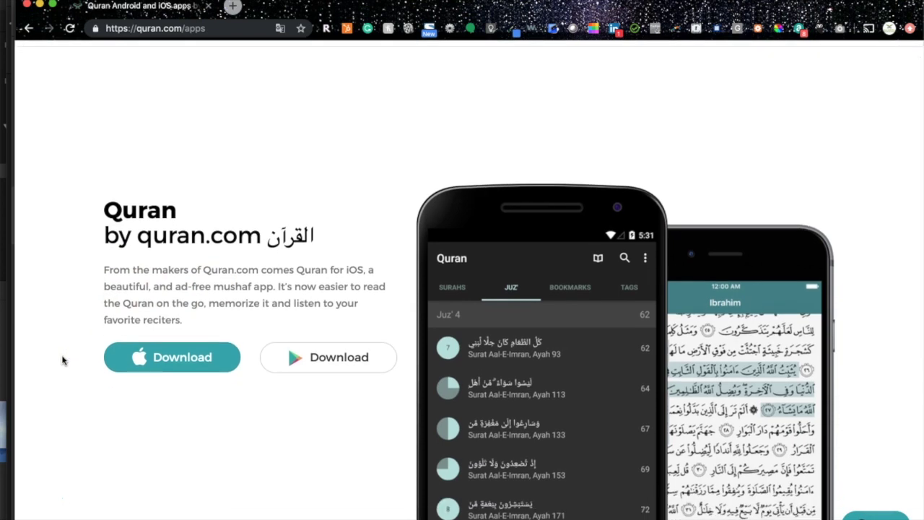
pyautogui.scroll(1, 62, 359)
pyautogui.click(37, 57)
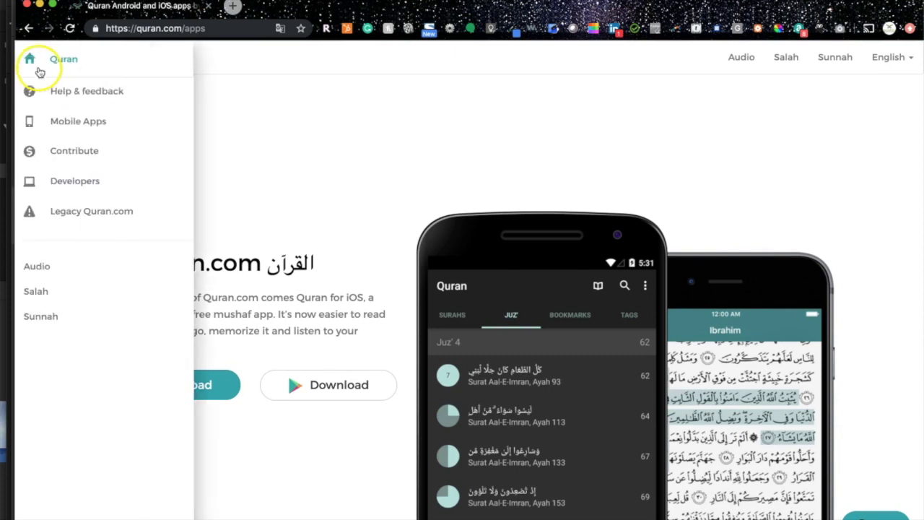
pyautogui.click(261, 138)
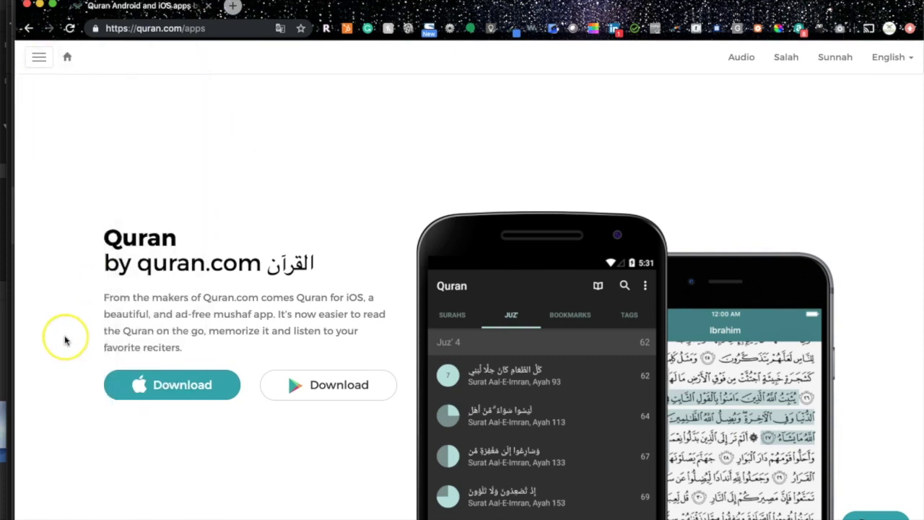
pyautogui.scroll(-10, 64, 340)
pyautogui.scroll(10, 64, 340)
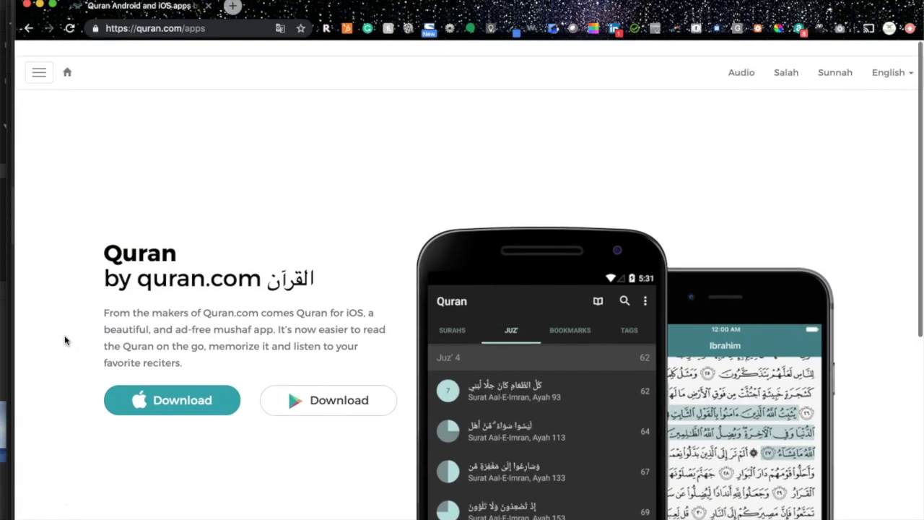
# Look through the Contribute page, try its Support Quran.com link, and go back to the Mobile Apps page
pyautogui.click(39, 57)
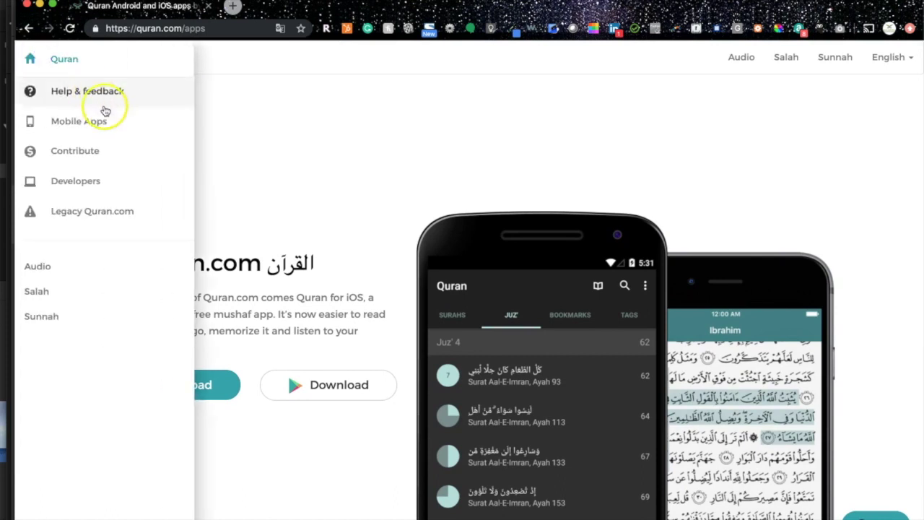
pyautogui.click(77, 153)
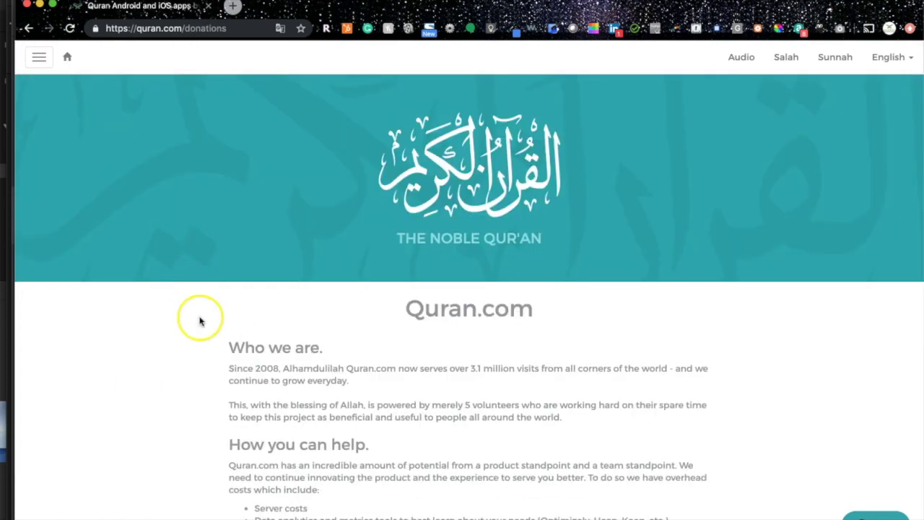
pyautogui.scroll(-5, 201, 322)
pyautogui.scroll(2, 201, 321)
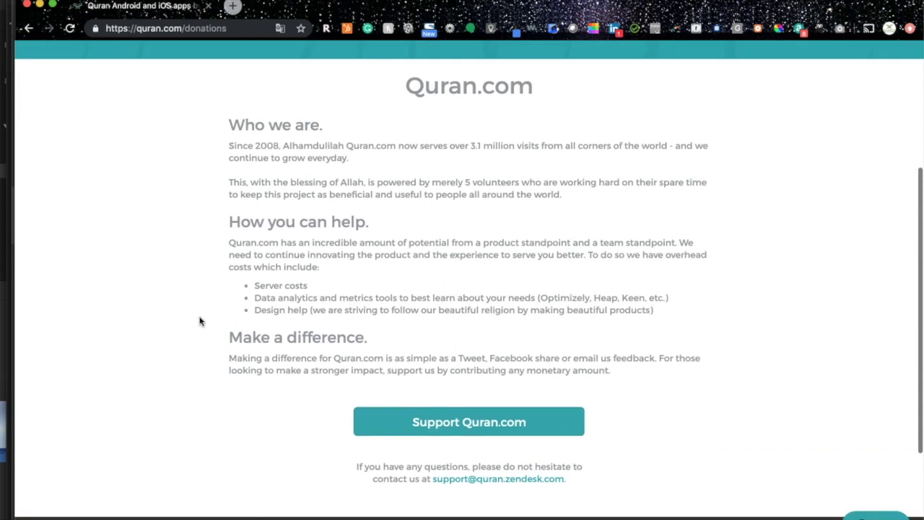
pyautogui.click(446, 422)
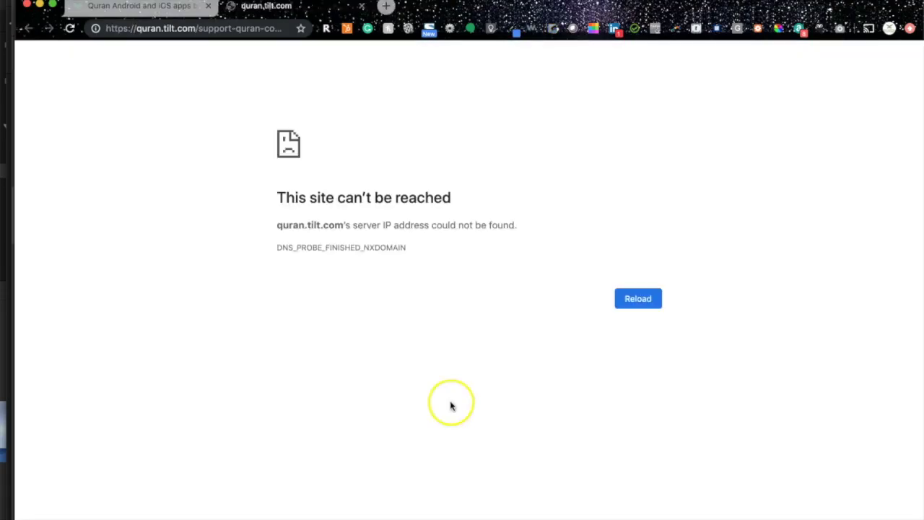
pyautogui.click(363, 7)
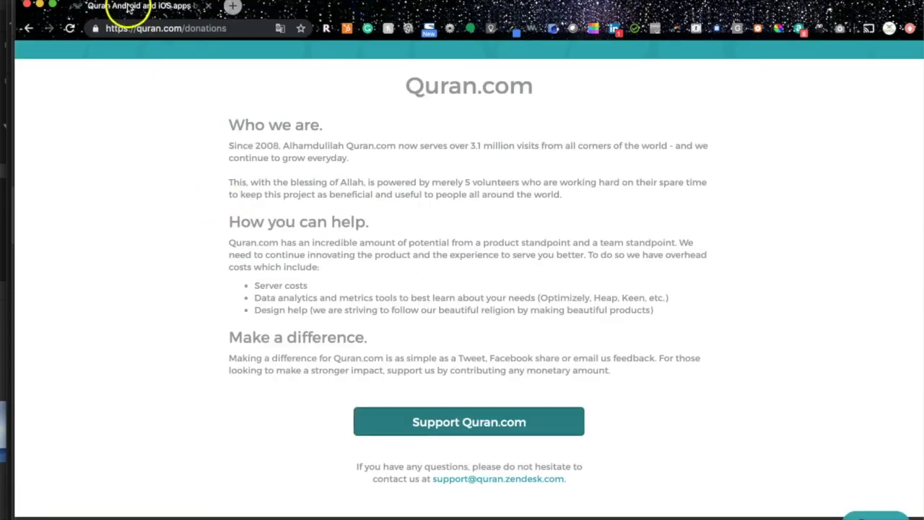
pyautogui.click(29, 29)
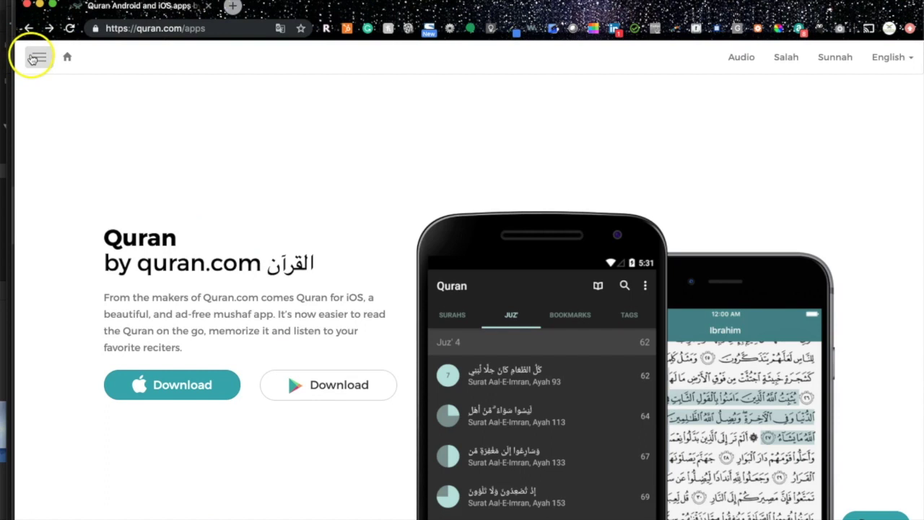
# Open the Developers page, look through the Development help article, and close its tab
pyautogui.click(41, 62)
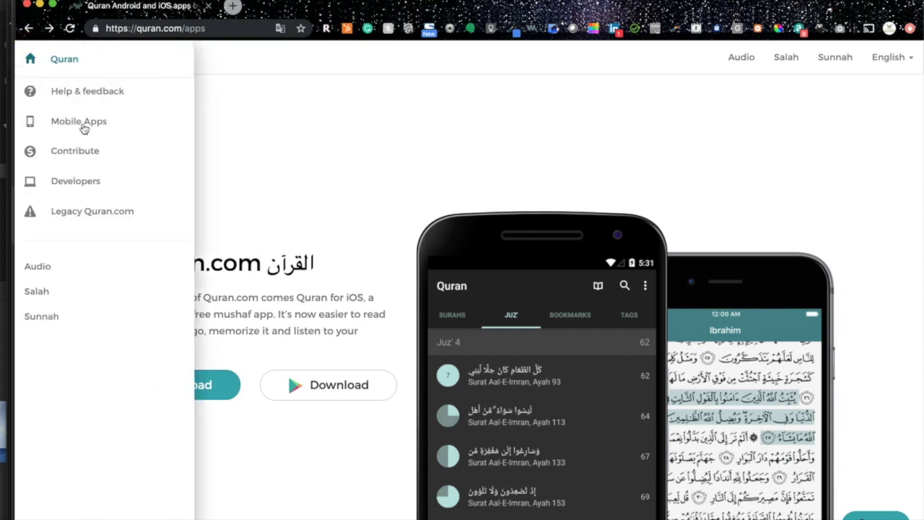
pyautogui.click(84, 185)
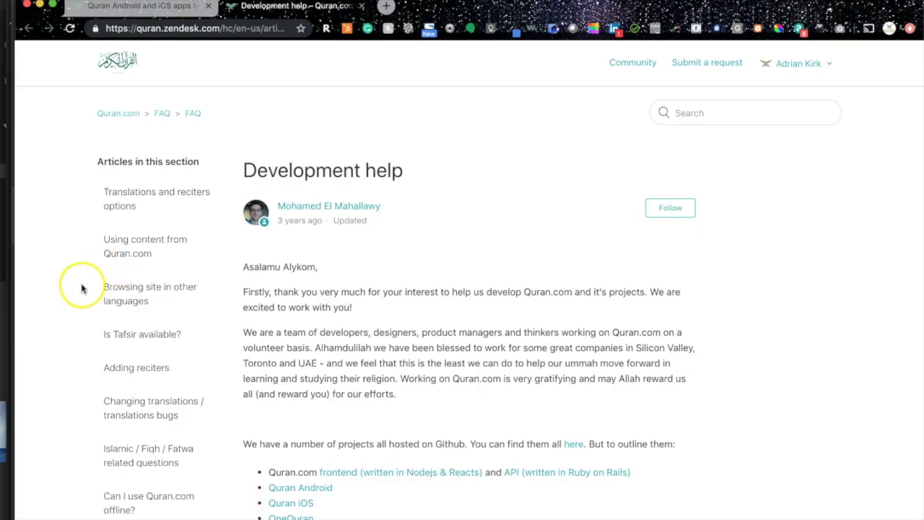
pyautogui.scroll(-3, 73, 305)
pyautogui.scroll(-1, 73, 304)
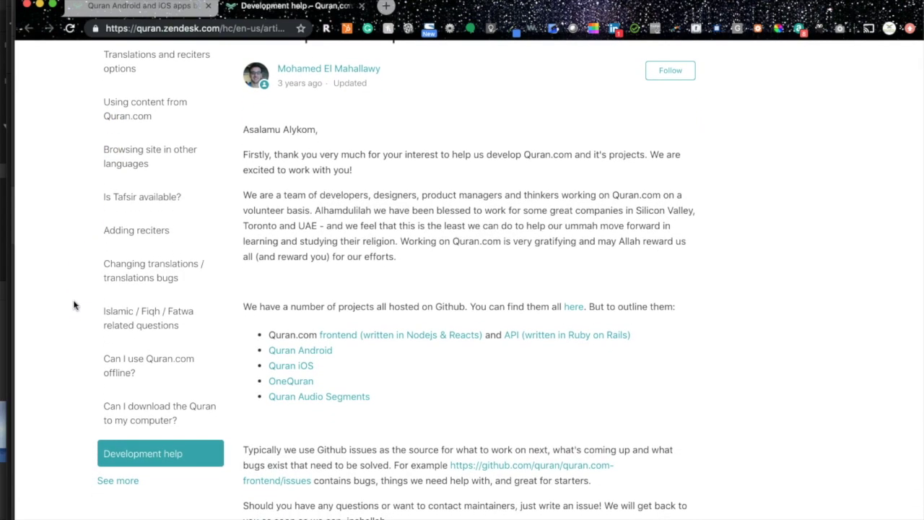
pyautogui.scroll(4, 74, 305)
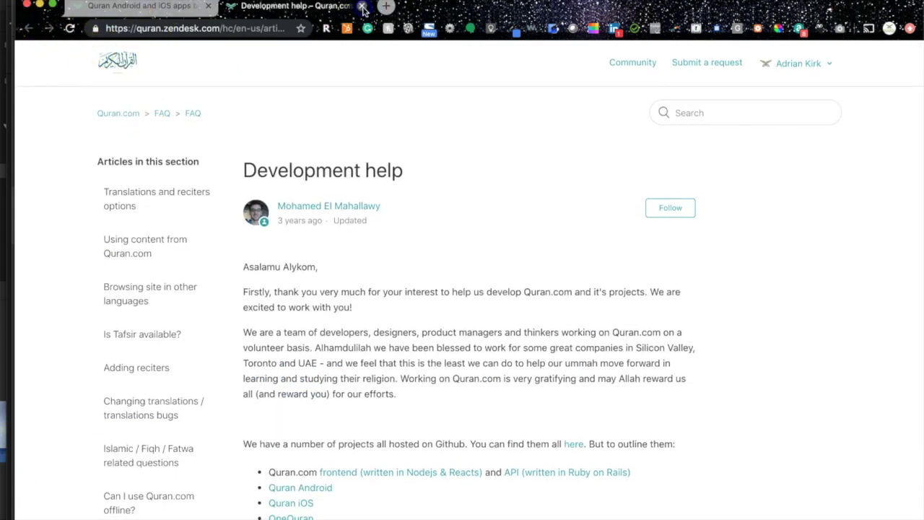
pyautogui.click(362, 6)
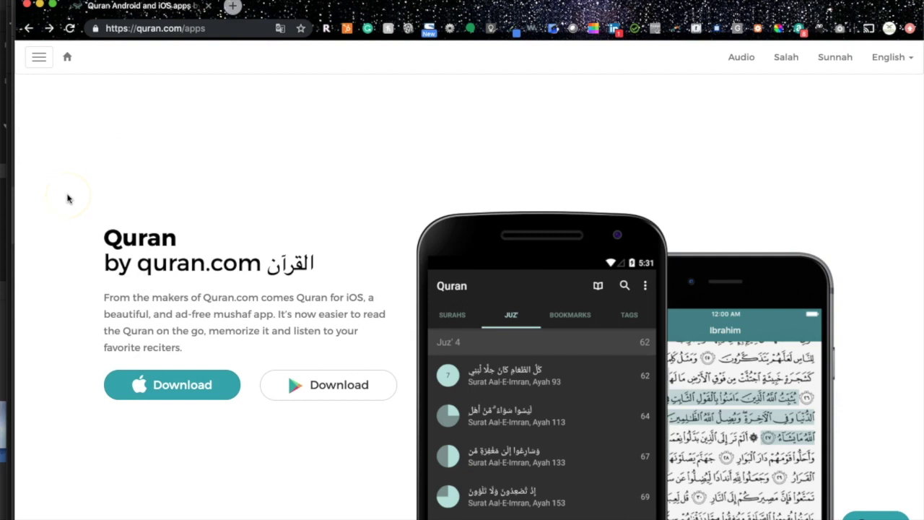
# Return to the home page, open Legacy Quran.com and browse its Surah / Chapter list
pyautogui.click(67, 57)
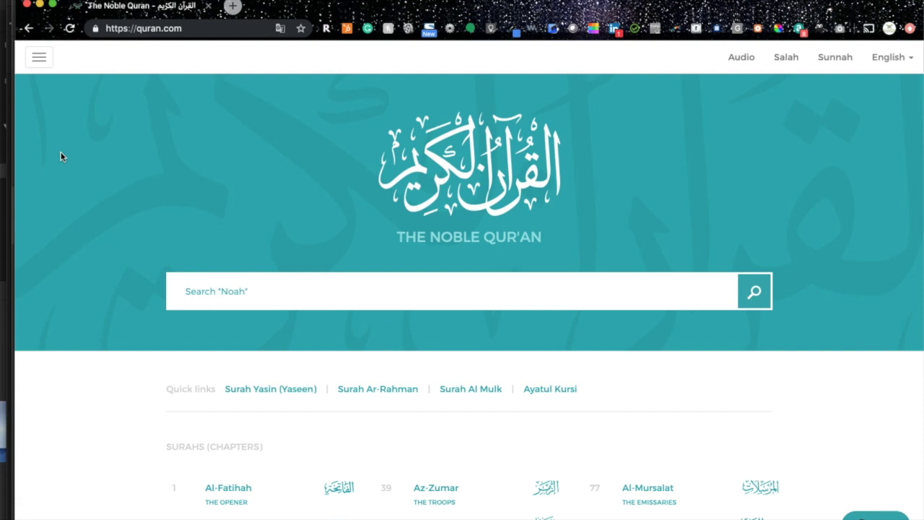
pyautogui.click(39, 60)
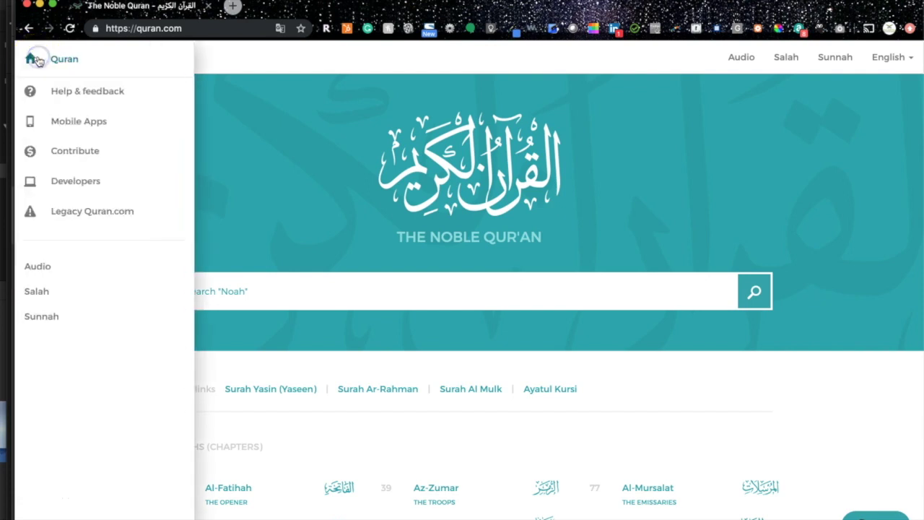
pyautogui.click(85, 219)
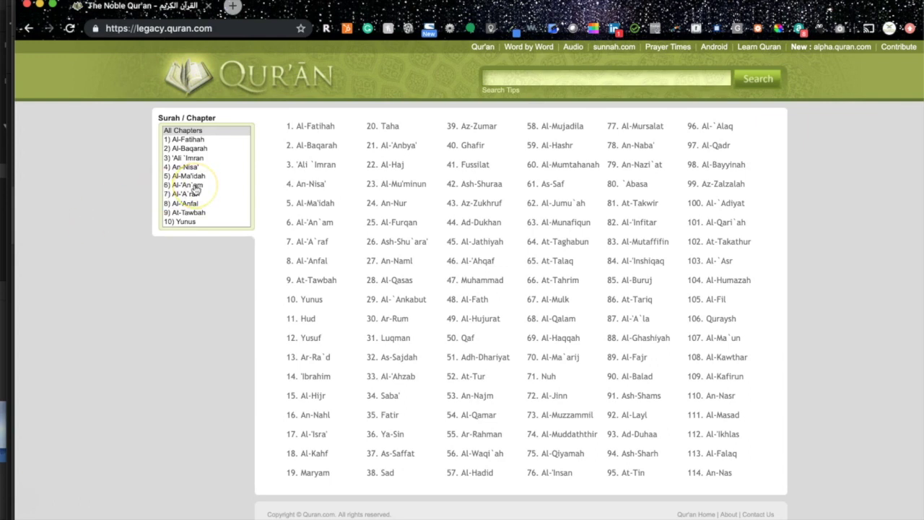
pyautogui.scroll(-10, 195, 189)
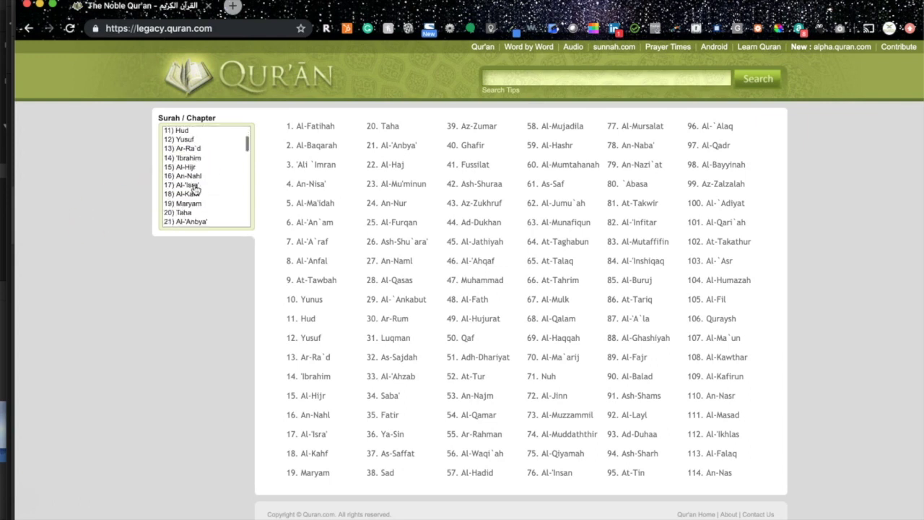
# Open surah Al-Fatihah on the legacy site and check the image options for verse 1:1's Arabic text
pyautogui.scroll(10, 194, 189)
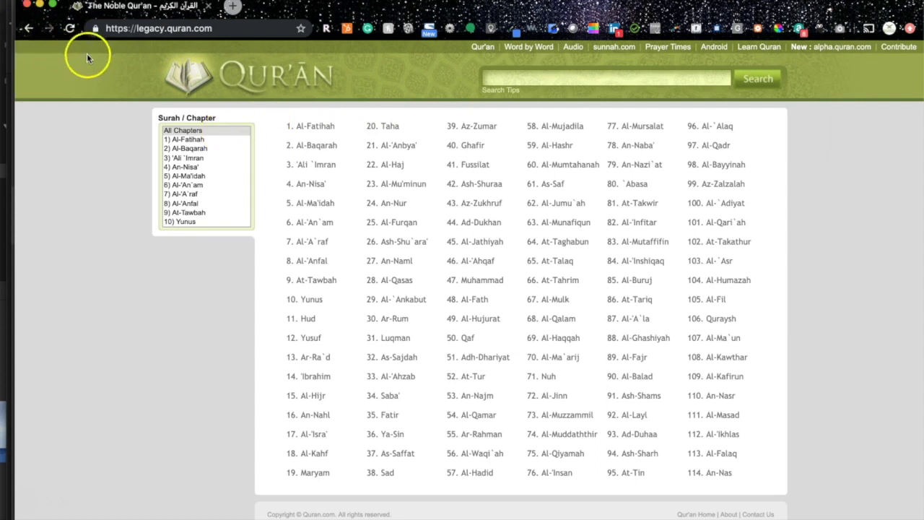
pyautogui.click(154, 29)
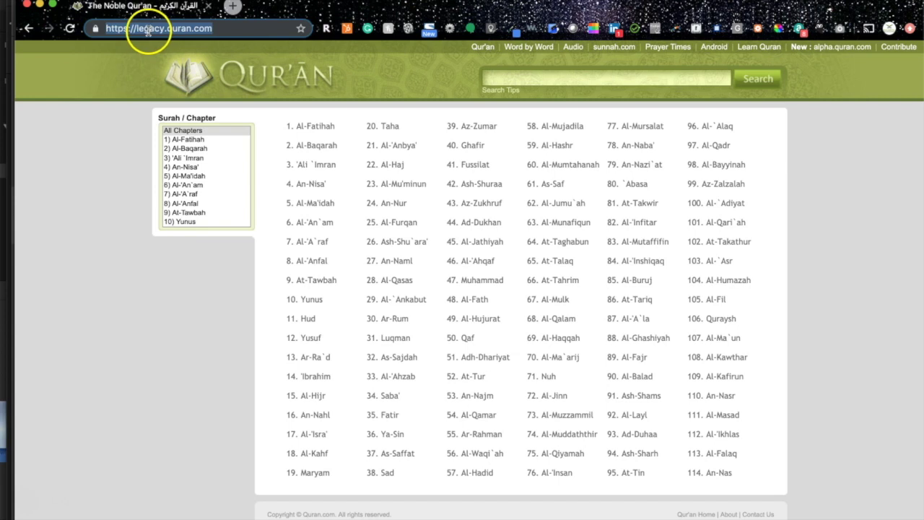
pyautogui.click(146, 64)
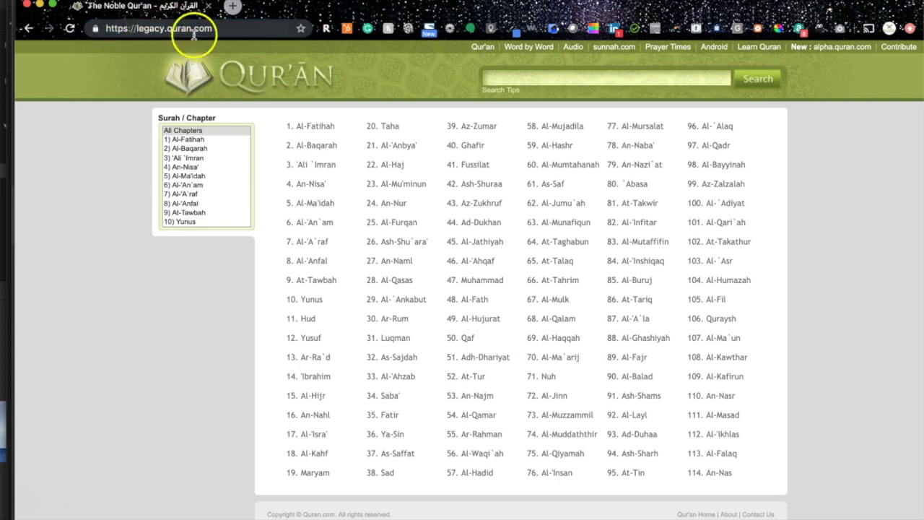
pyautogui.click(313, 129)
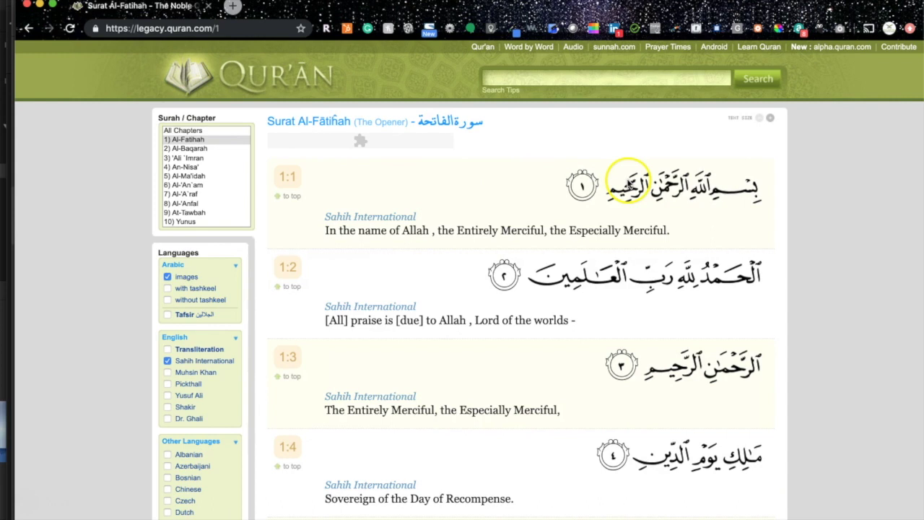
pyautogui.rightClick(628, 184)
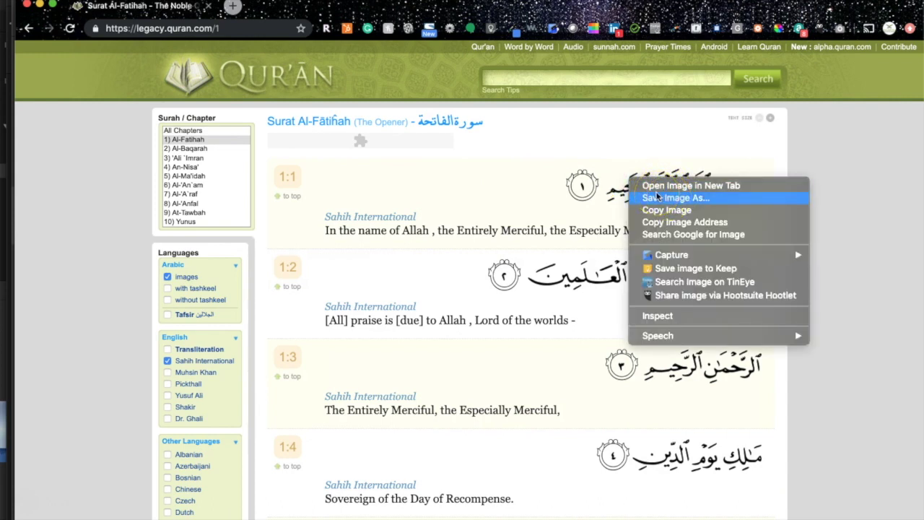
pyautogui.click(508, 193)
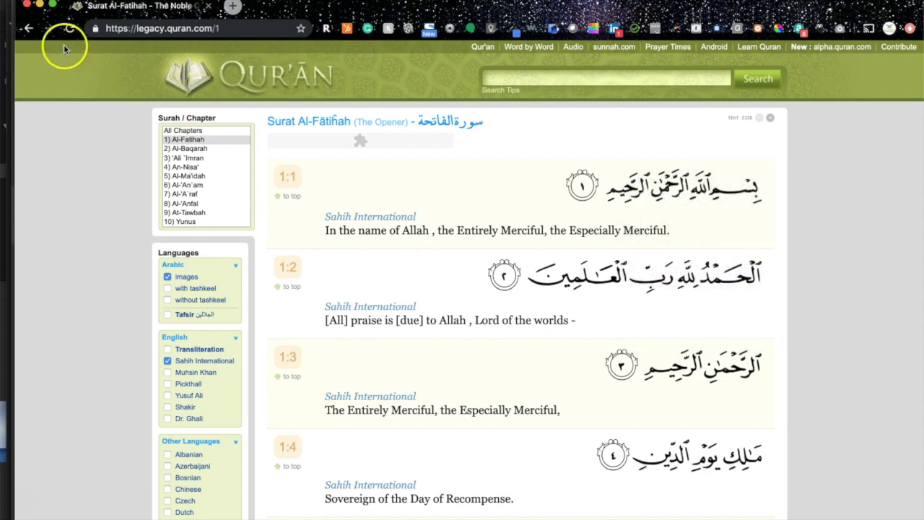
# Return to the quran.com home page, open Surah Yasin (Yaseen) from the quick links, and play the word in verse 36:1
pyautogui.click(27, 30)
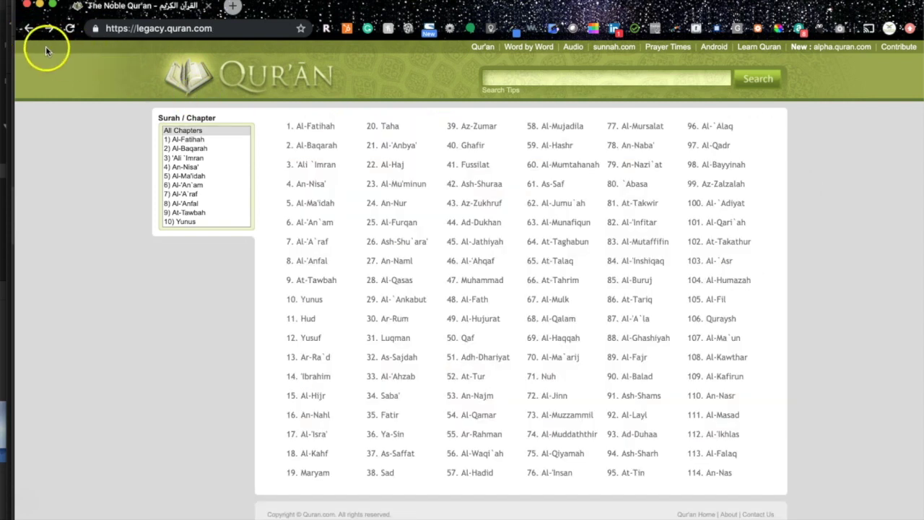
pyautogui.click(27, 28)
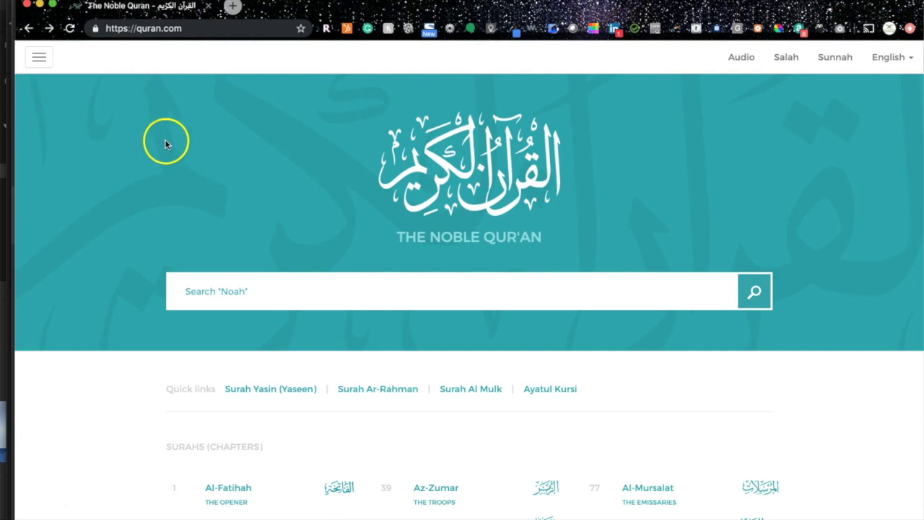
pyautogui.scroll(-3, 165, 144)
pyautogui.click(262, 164)
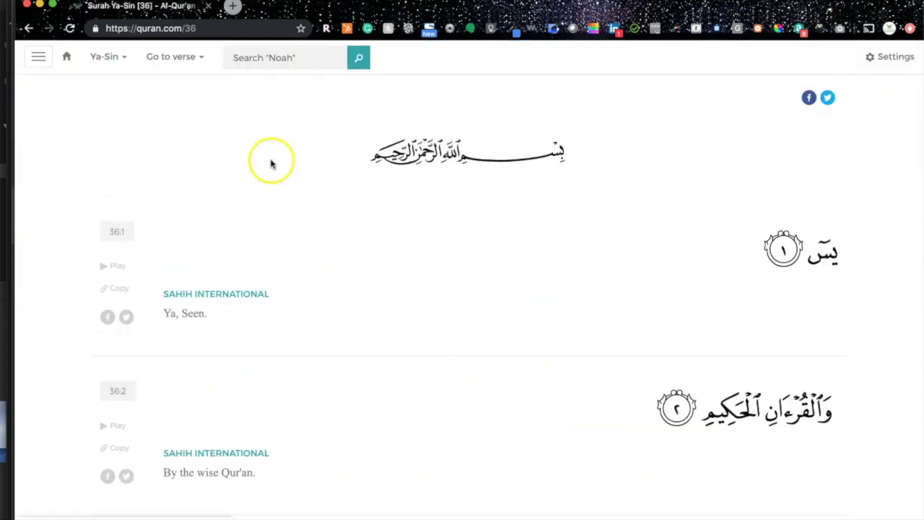
pyautogui.click(826, 257)
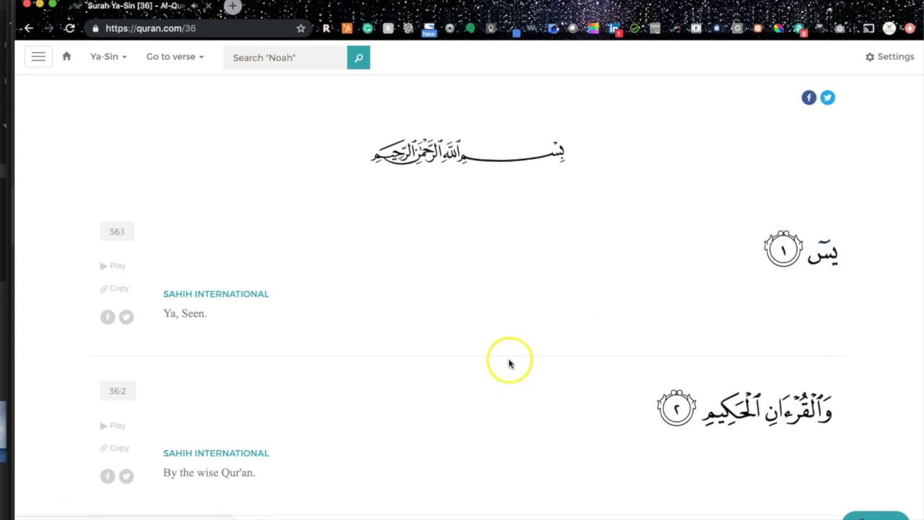
pyautogui.click(486, 331)
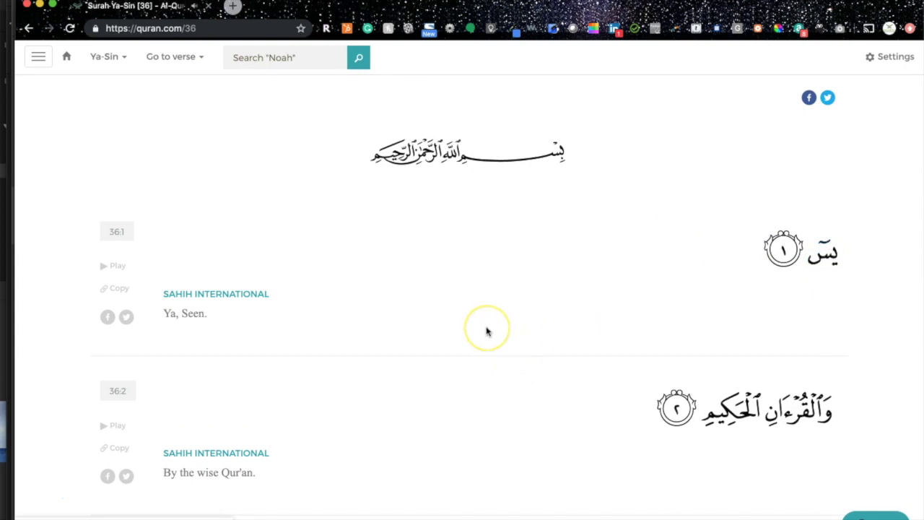
# Look over the first verses of Surah Ya-Sin and show the word translation in verse 36:1
pyautogui.scroll(-2, 487, 331)
pyautogui.click(558, 336)
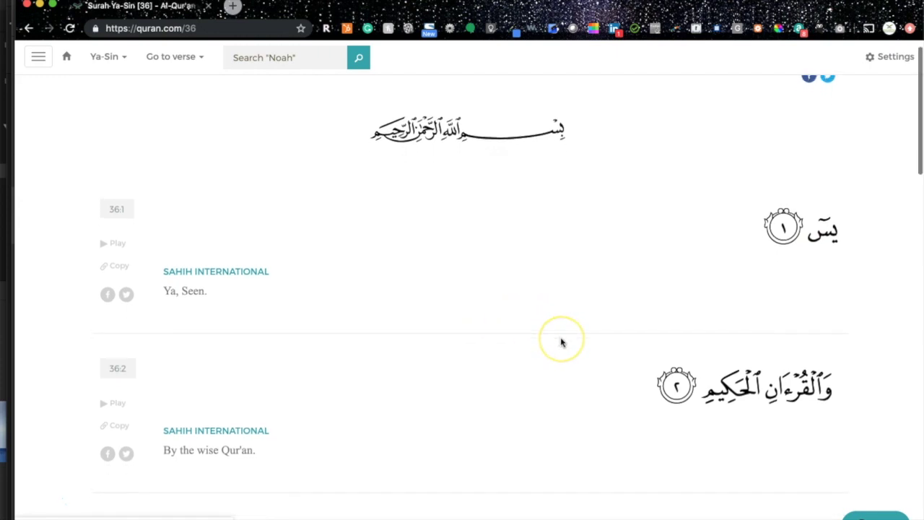
pyautogui.scroll(-1, 505, 350)
pyautogui.click(447, 367)
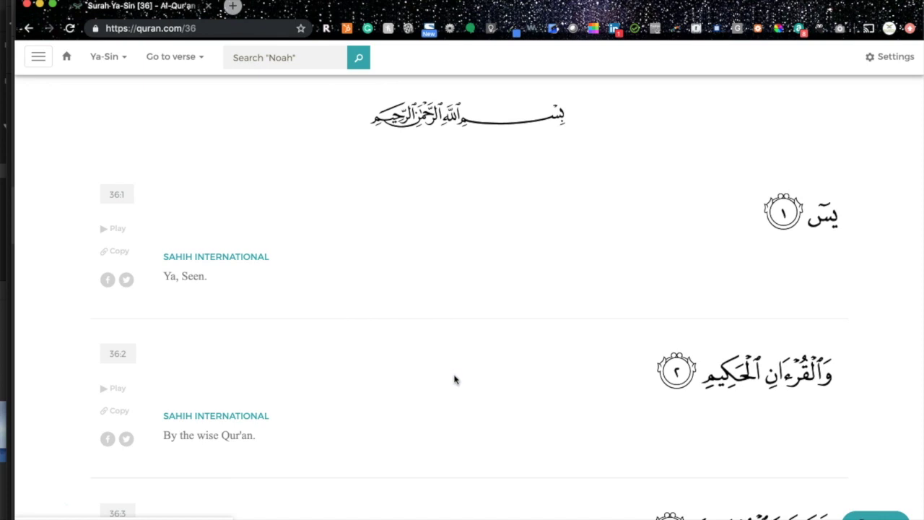
pyautogui.scroll(-2, 455, 379)
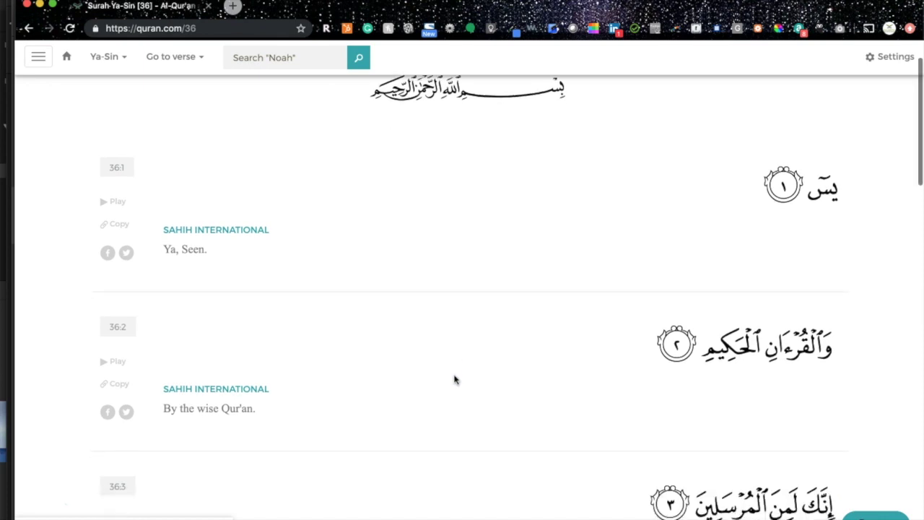
pyautogui.click(442, 375)
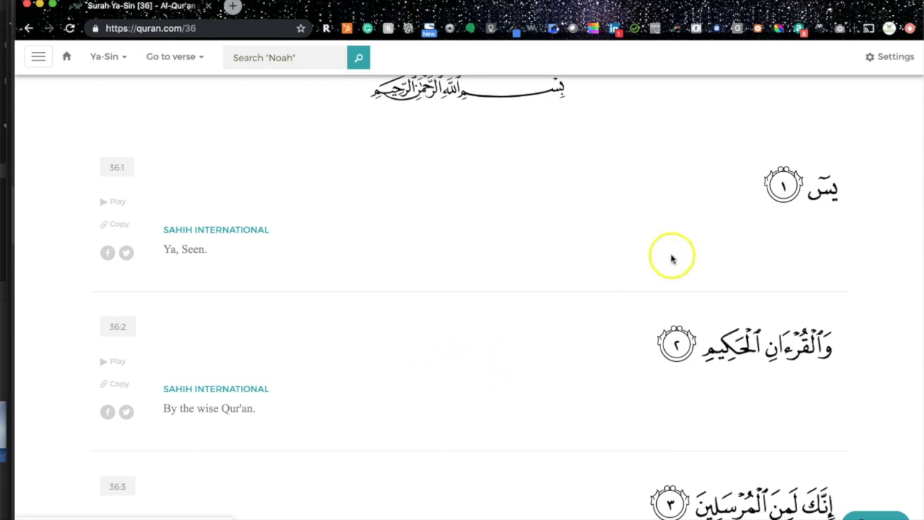
pyautogui.scroll(1, 721, 246)
pyautogui.moveTo(821, 233)
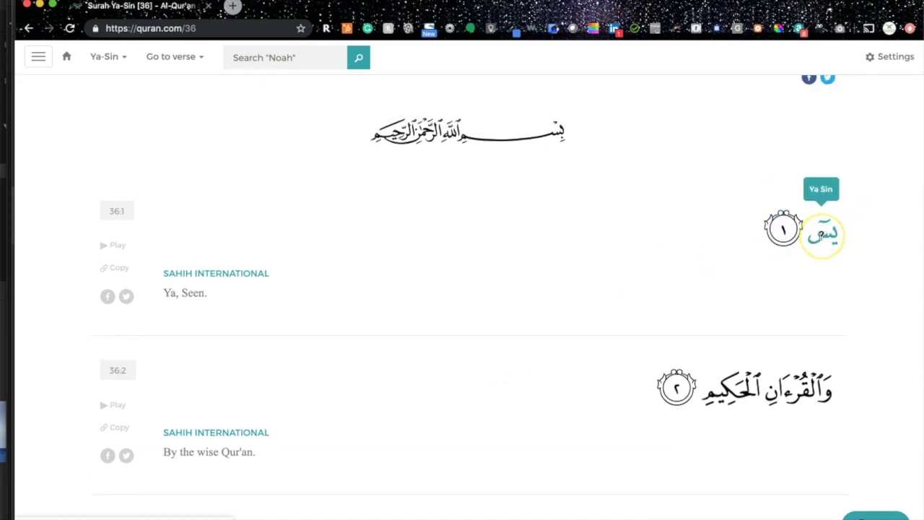
# Show the word-by-word translations in verse 36:3 and play the audio of its first word
pyautogui.scroll(-4, 801, 350)
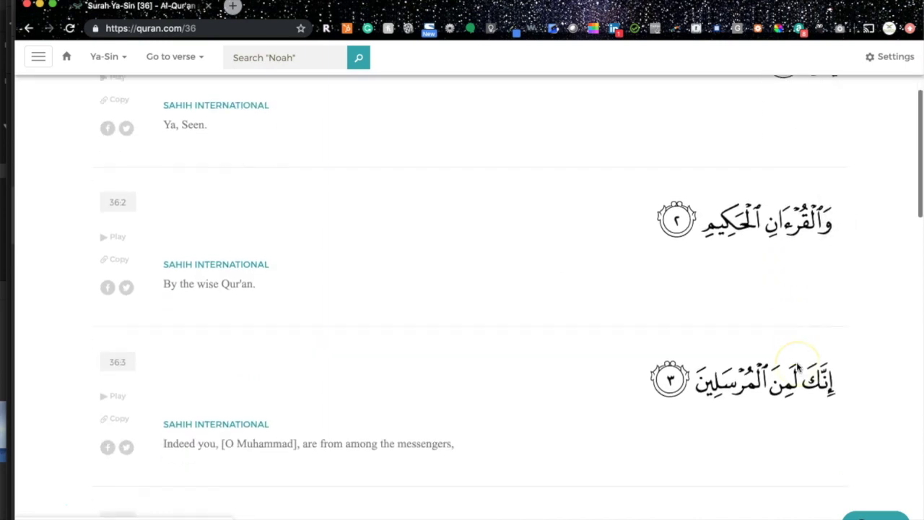
pyautogui.moveTo(820, 304)
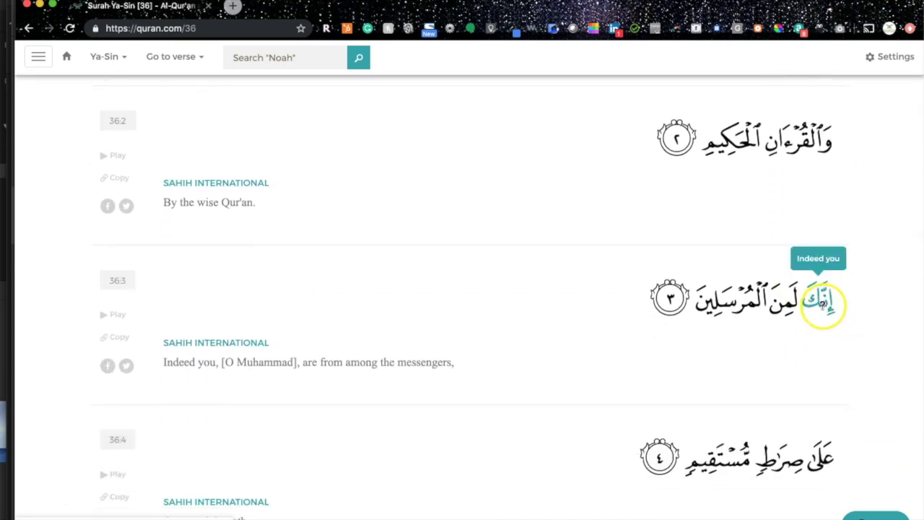
pyautogui.click(823, 303)
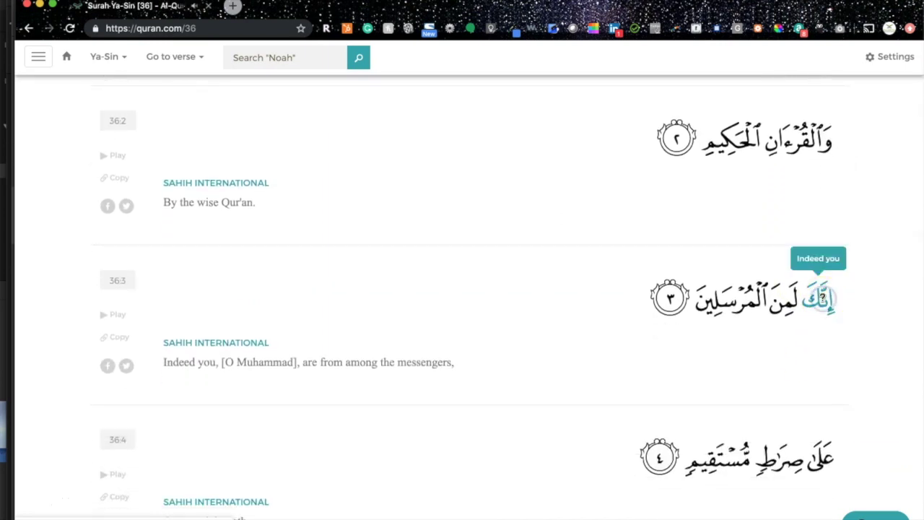
pyautogui.click(822, 299)
pyautogui.click(823, 299)
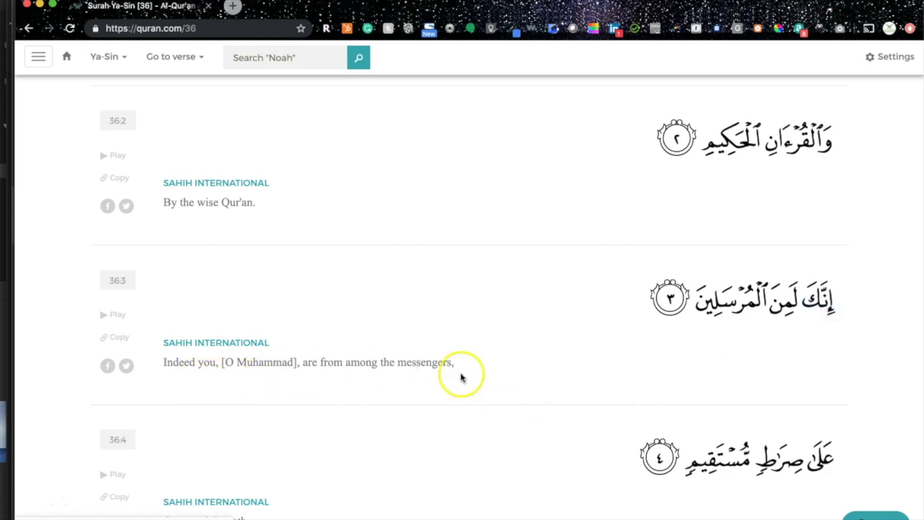
pyautogui.moveTo(781, 317)
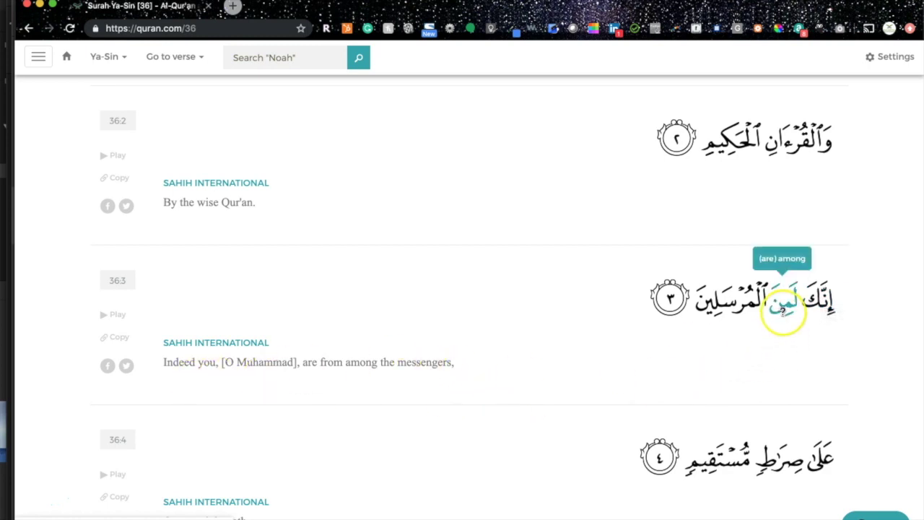
pyautogui.moveTo(820, 309)
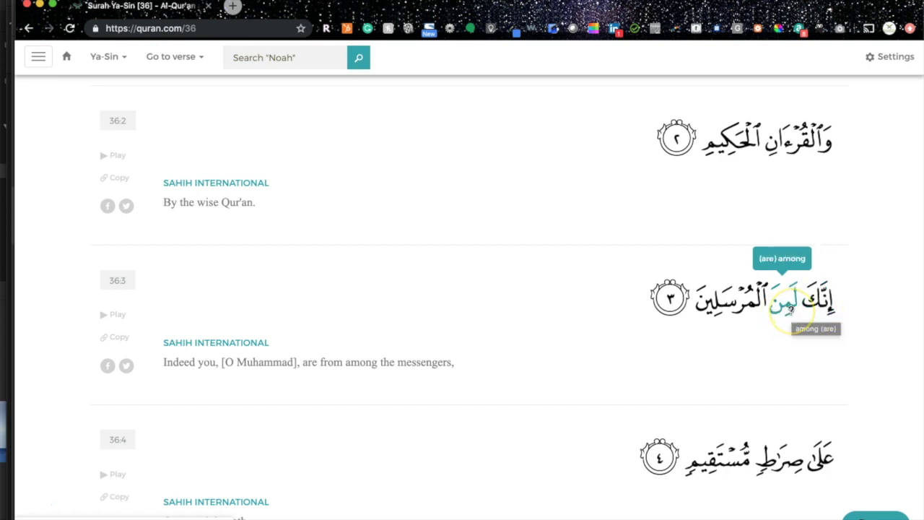
pyautogui.moveTo(753, 308)
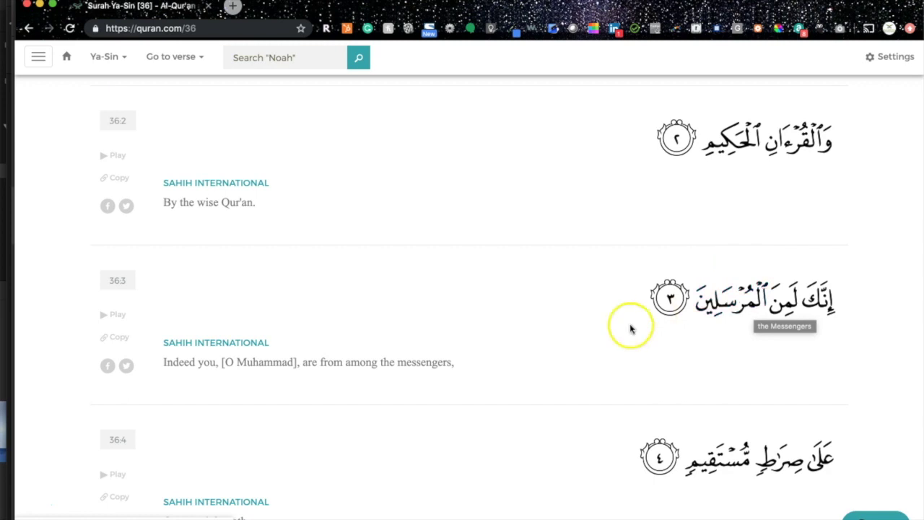
# Show each word's translation in verse 36:4 and play the audio of its second and third words
pyautogui.scroll(-2, 556, 361)
pyautogui.moveTo(825, 327)
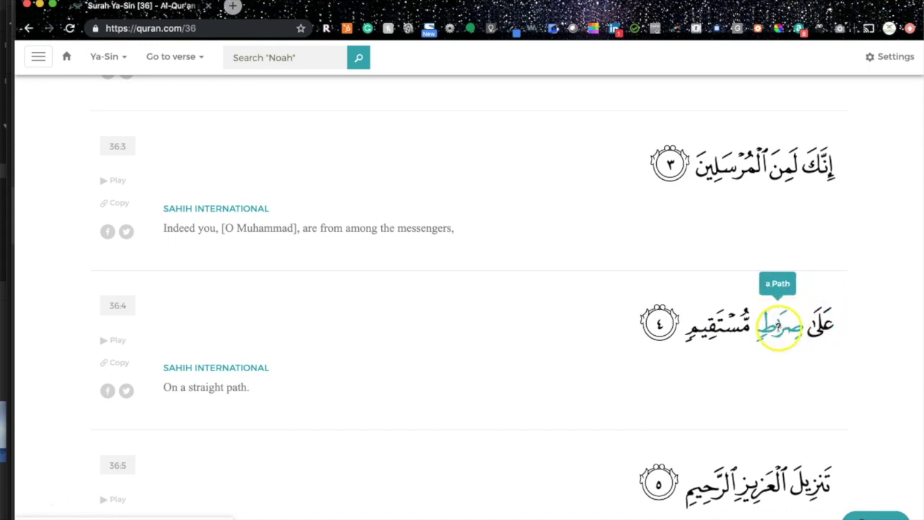
pyautogui.moveTo(735, 330)
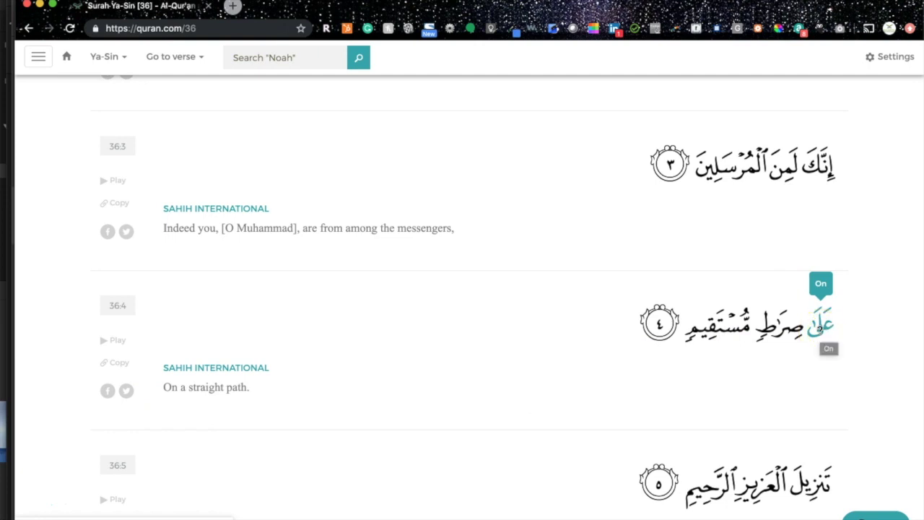
pyautogui.click(788, 330)
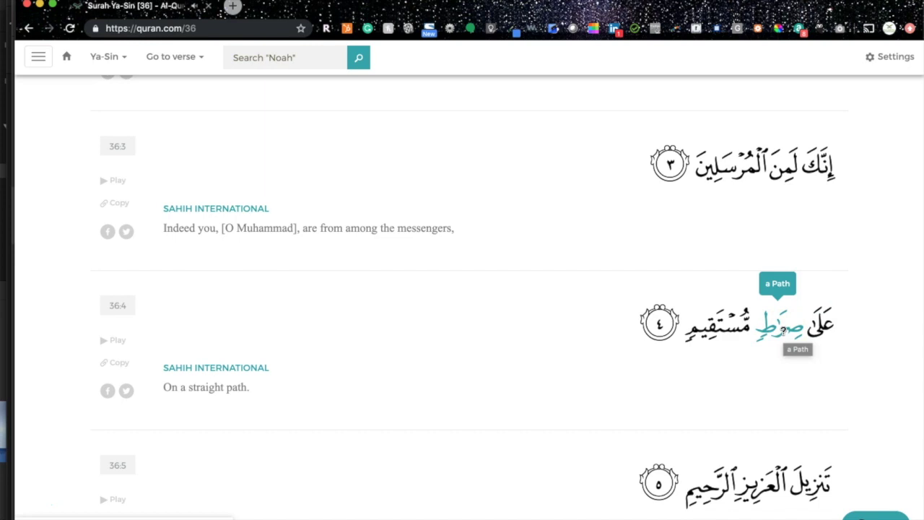
pyautogui.click(716, 327)
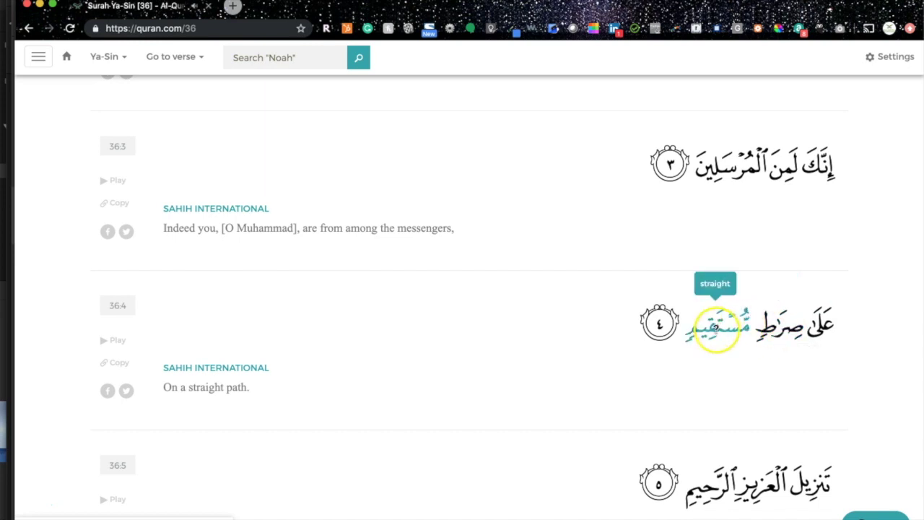
pyautogui.click(407, 336)
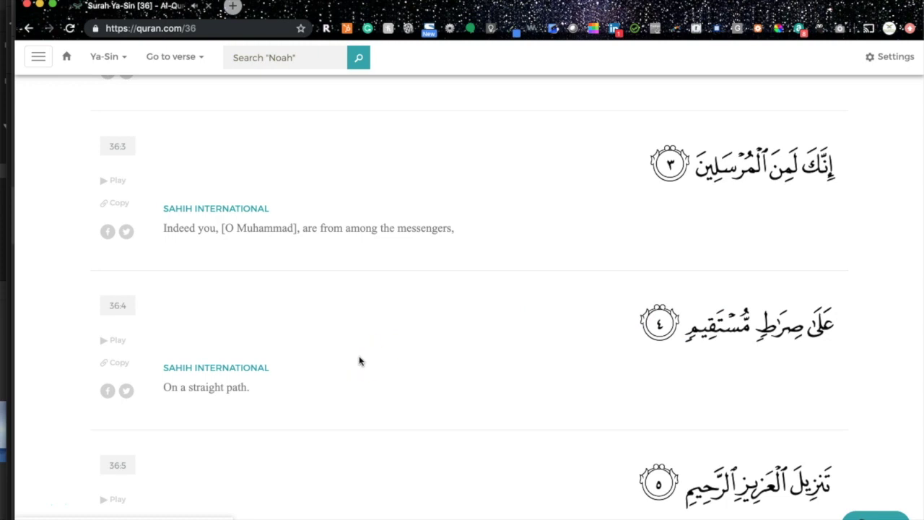
# Play the full recitation of verse 36:4 and stop the playback
pyautogui.scroll(-1, 360, 361)
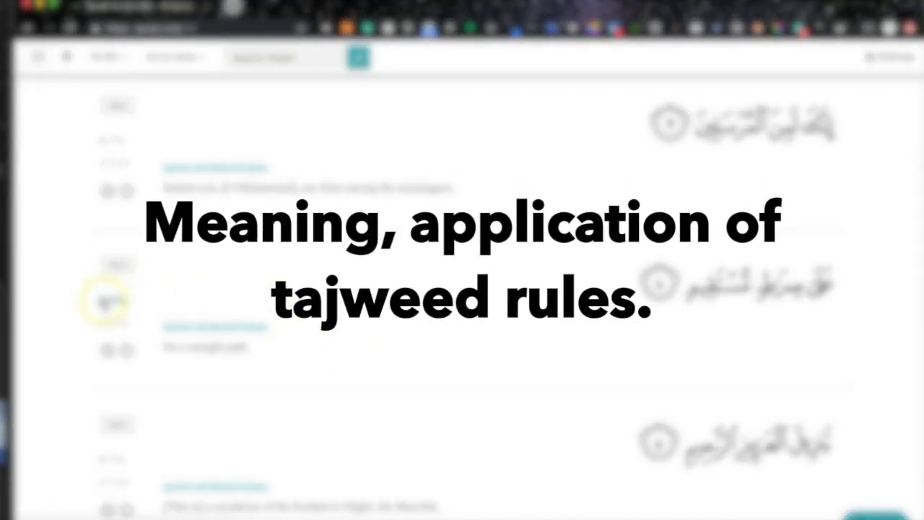
pyautogui.click(105, 301)
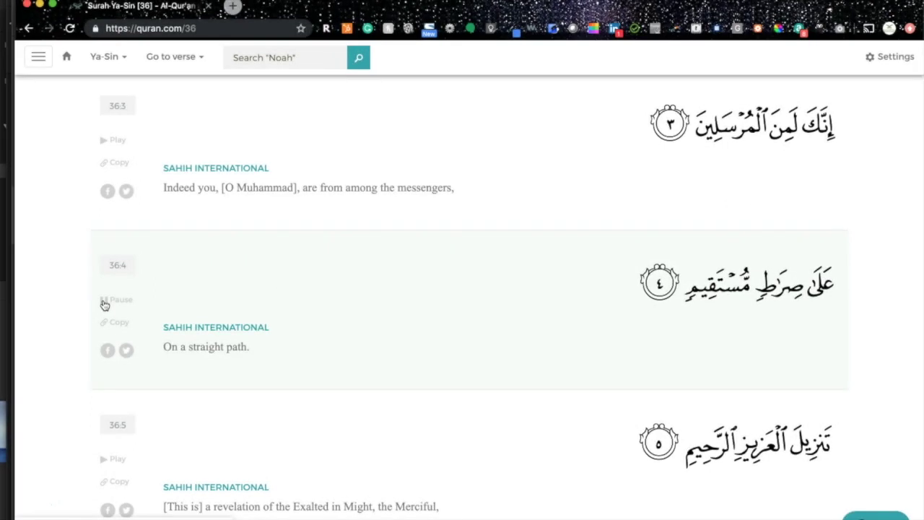
pyautogui.click(104, 304)
pyautogui.click(108, 302)
# Copy verse 36:4 and paste it into a blank Microsoft Word document
pyautogui.scroll(-1, 146, 313)
pyautogui.click(120, 271)
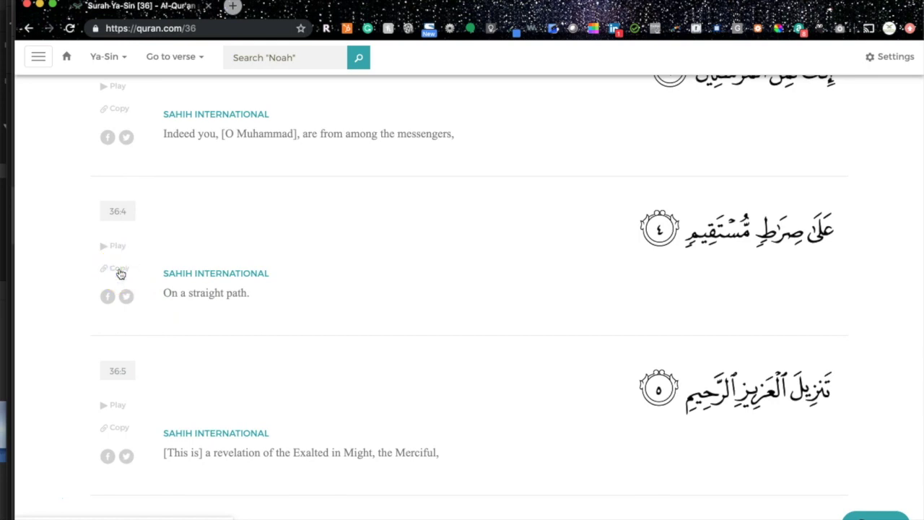
pyautogui.click(200, 264)
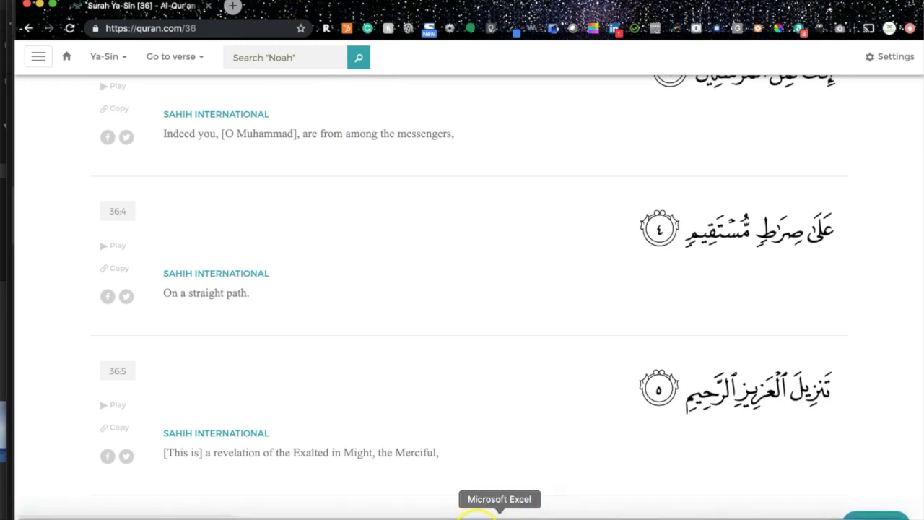
pyautogui.click(475, 514)
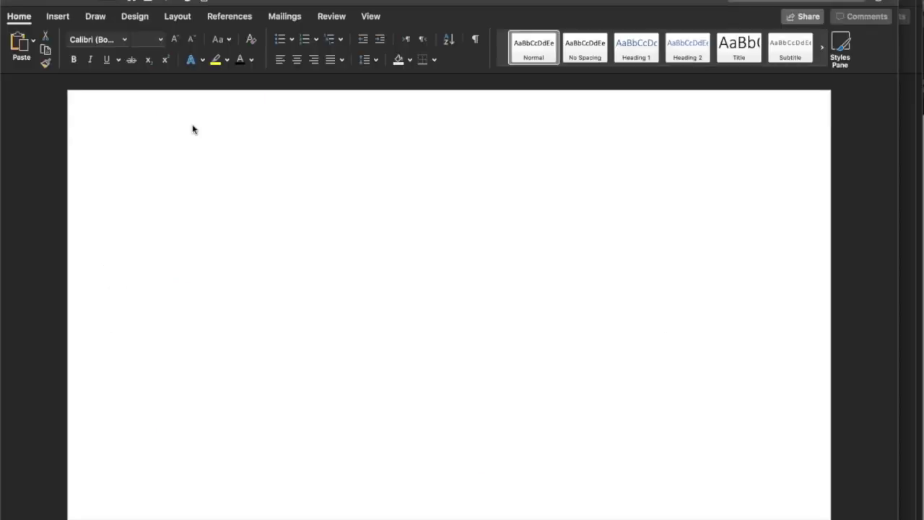
pyautogui.click(254, 161)
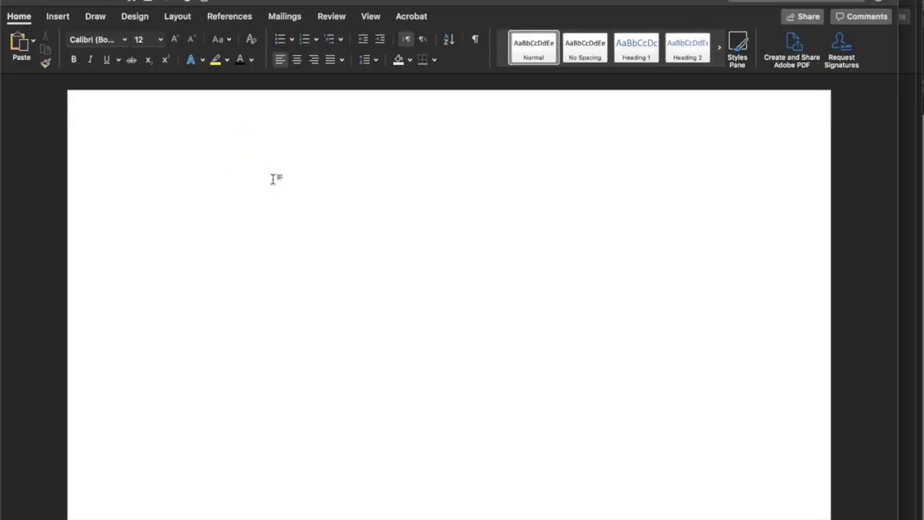
pyautogui.press('super+v')
pyautogui.click(311, 195)
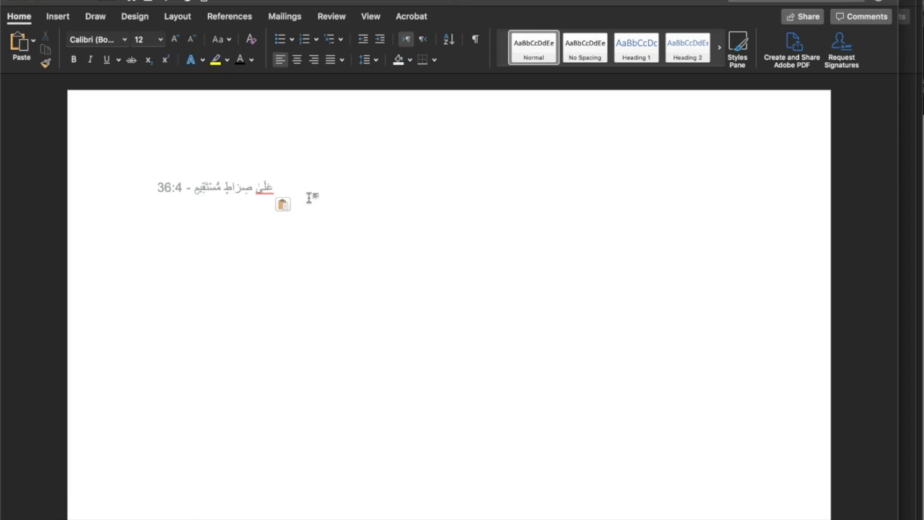
# Delete the verse reference 36:4 and its dash from the pasted line, leaving only the Arabic text
pyautogui.click(163, 185)
pyautogui.press('BackSpace')
pyautogui.press('BackSpace')
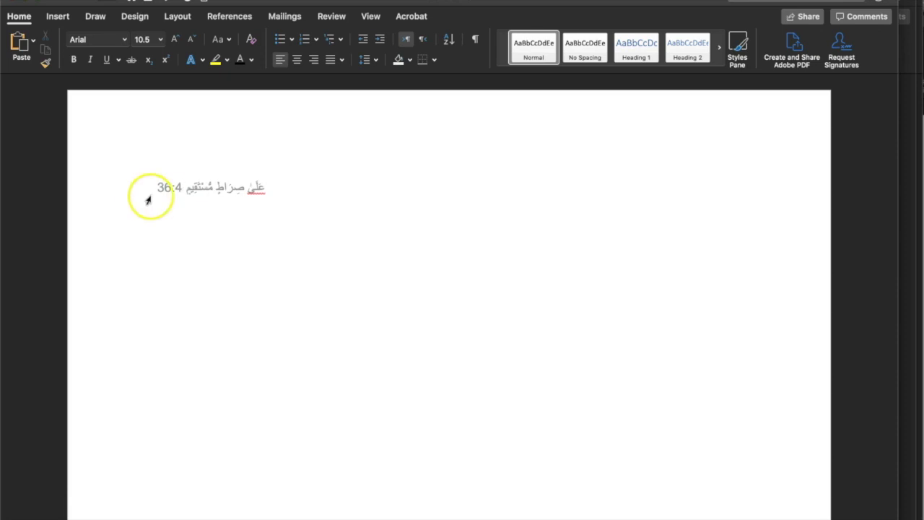
pyautogui.click(162, 187)
pyautogui.press('BackSpace')
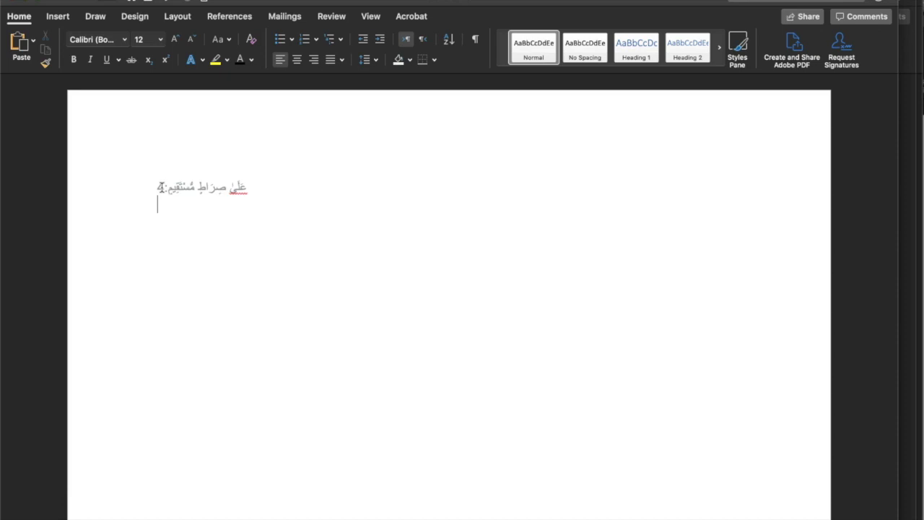
pyautogui.press('BackSpace')
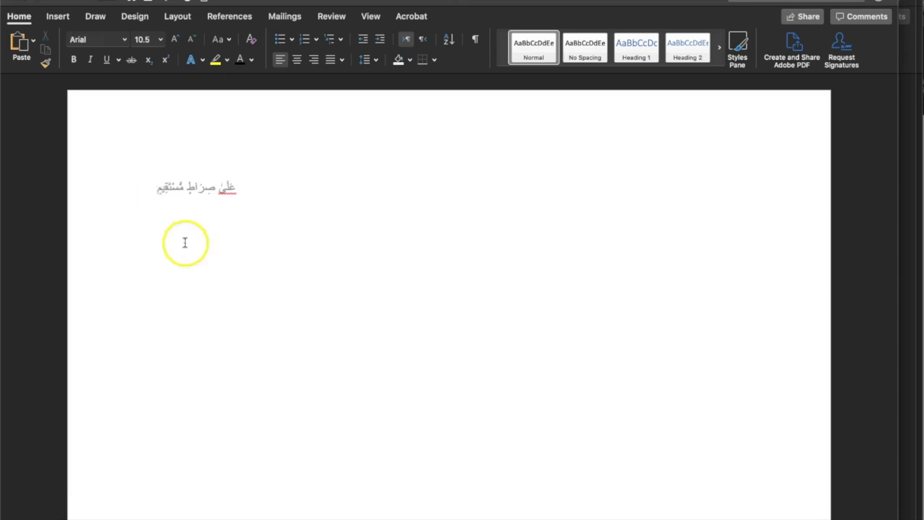
# Select the pasted Arabic verse and set its font colour to black
pyautogui.moveTo(180, 189); pyautogui.dragTo(212, 93)
pyautogui.click(241, 59)
pyautogui.click(214, 62)
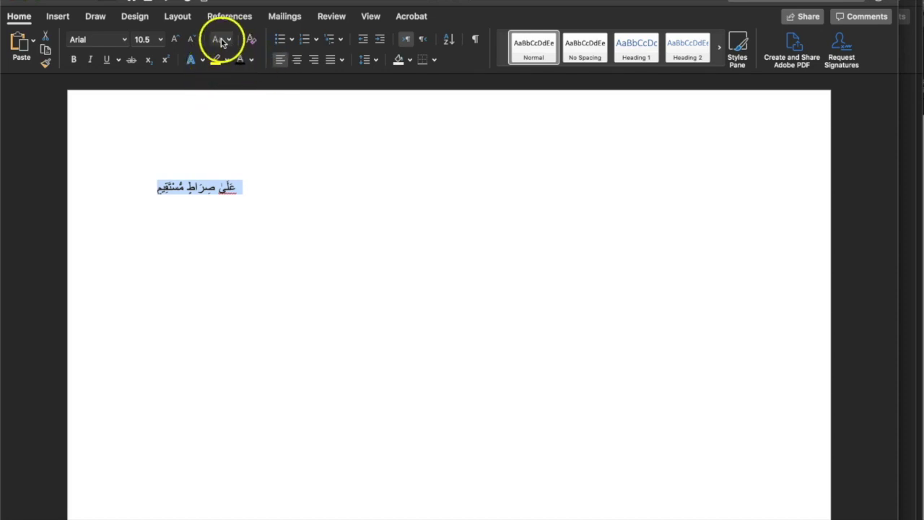
# Enlarge the selected verse to 26 pt and centre it on the page
pyautogui.click(176, 40)
pyautogui.click(176, 39)
pyautogui.click(176, 40)
pyautogui.click(176, 40)
pyautogui.click(176, 40)
pyautogui.click(176, 40)
pyautogui.click(176, 40)
pyautogui.click(176, 39)
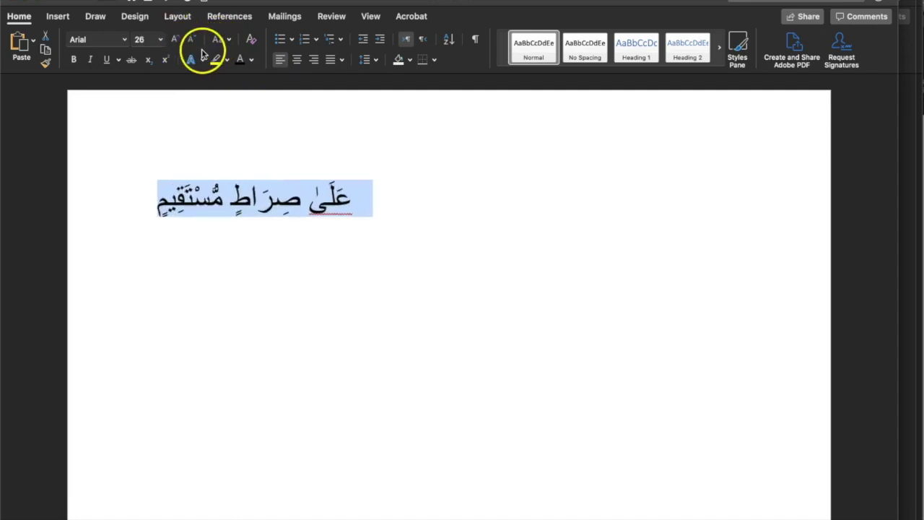
pyautogui.click(296, 60)
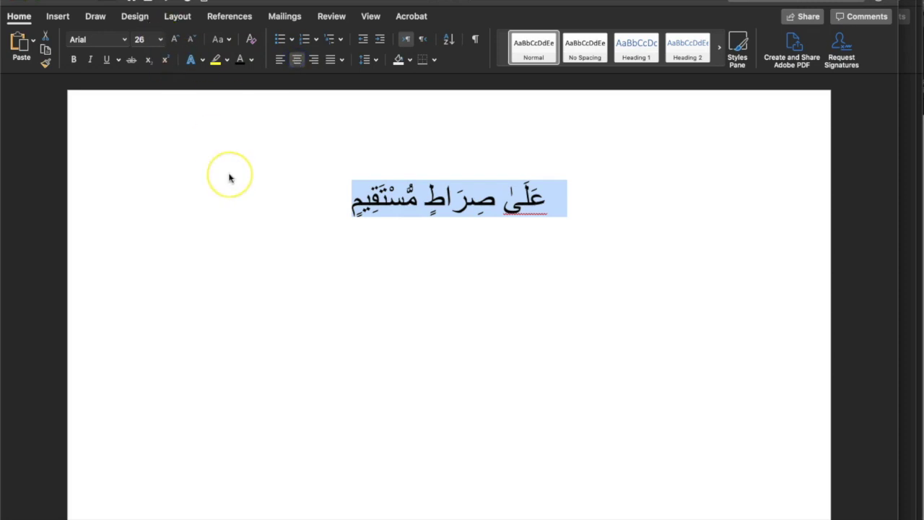
# Switch back to quran.com in the browser, open the Twitter share window for verse 36:5, and close it without tweeting
pyautogui.press('super+Tab')
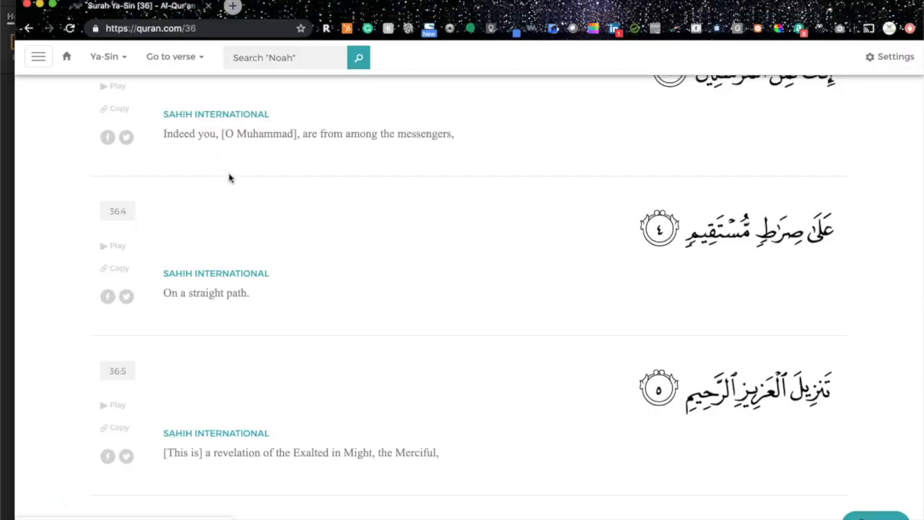
pyautogui.scroll(-1, 343, 289)
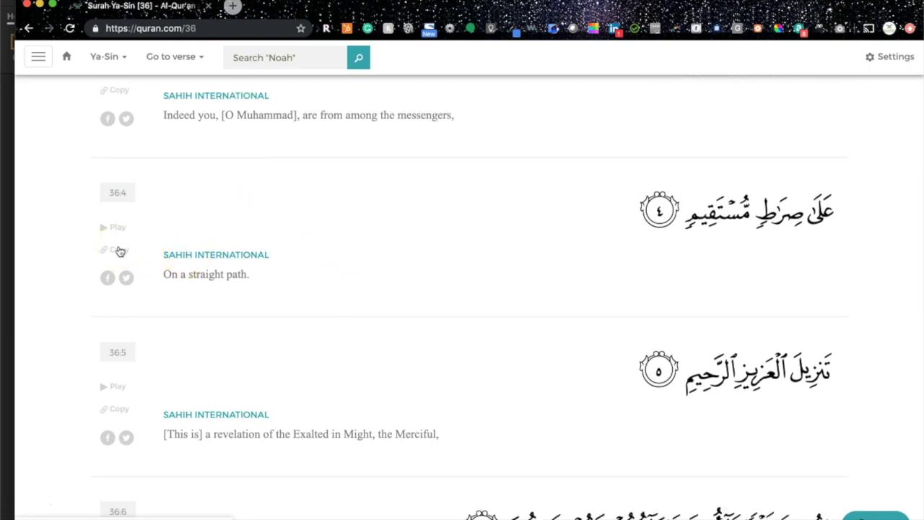
pyautogui.scroll(-2, 238, 350)
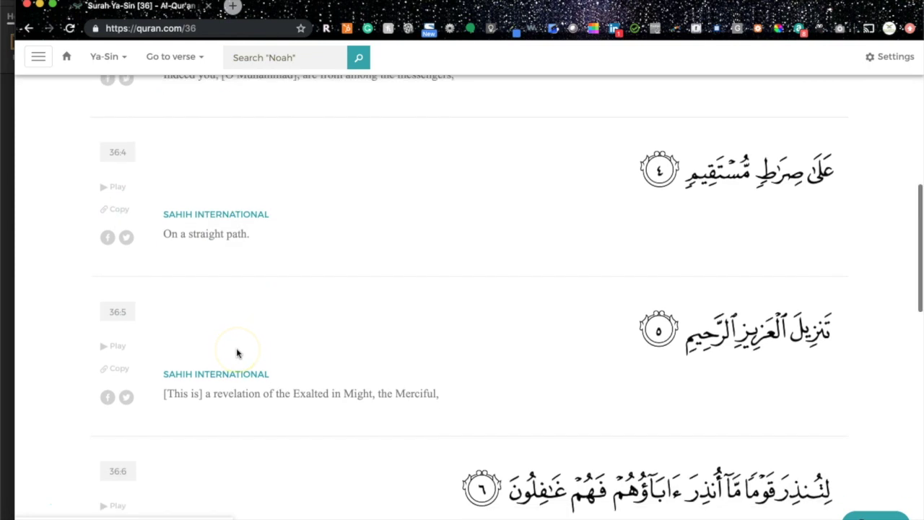
pyautogui.scroll(-4, 237, 352)
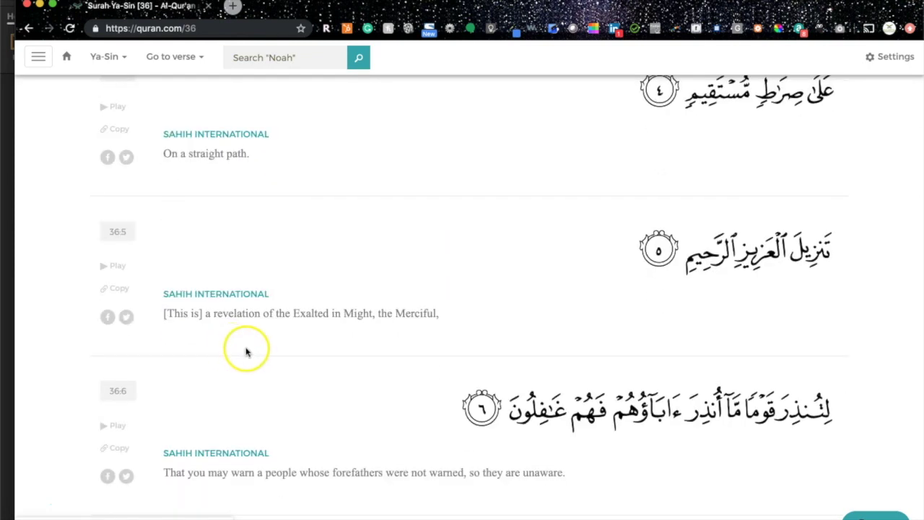
pyautogui.click(126, 319)
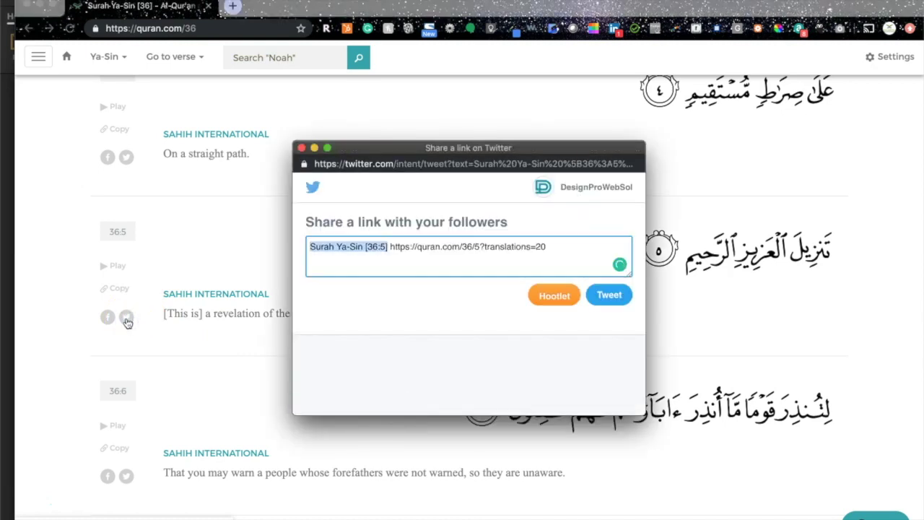
pyautogui.click(301, 147)
# Open the Facebook share window for verse 36:5 and close it without posting
pyautogui.click(108, 316)
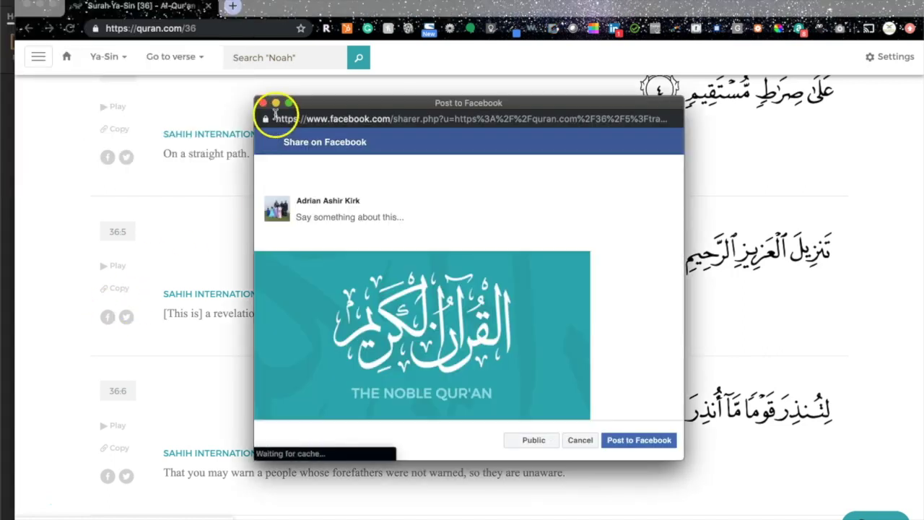
pyautogui.click(264, 105)
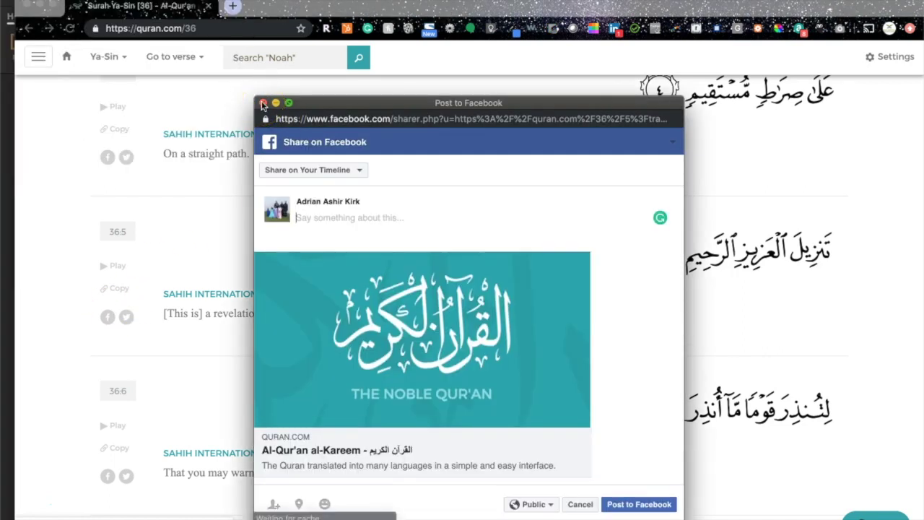
pyautogui.click(551, 181)
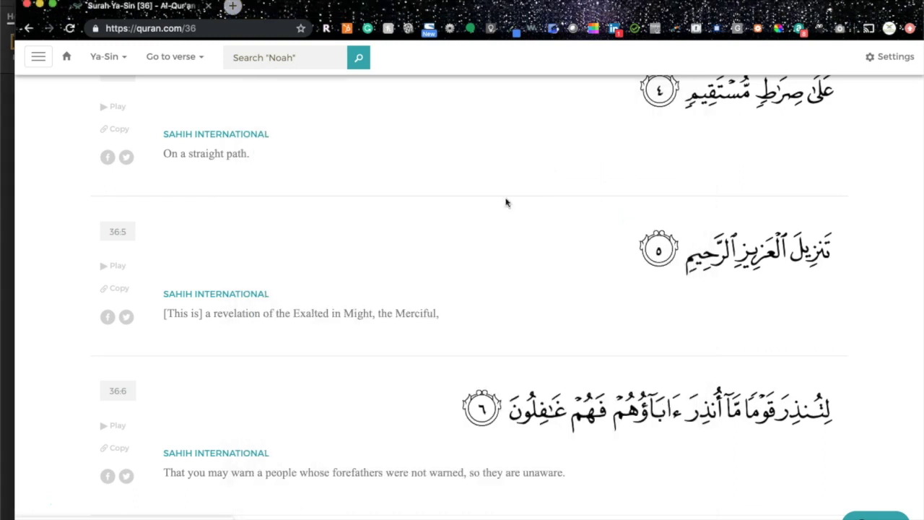
# Show the links in the site's navigation menu and go to the quran.com home page
pyautogui.click(37, 56)
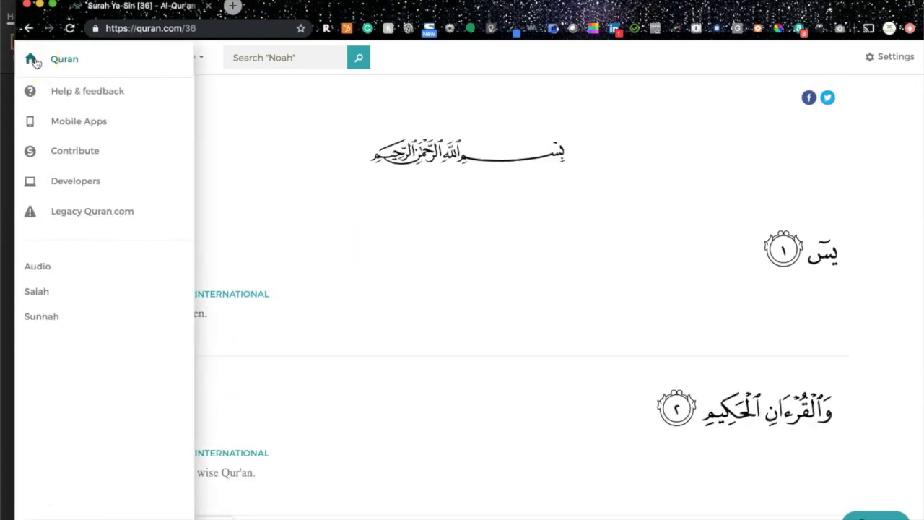
pyautogui.click(276, 210)
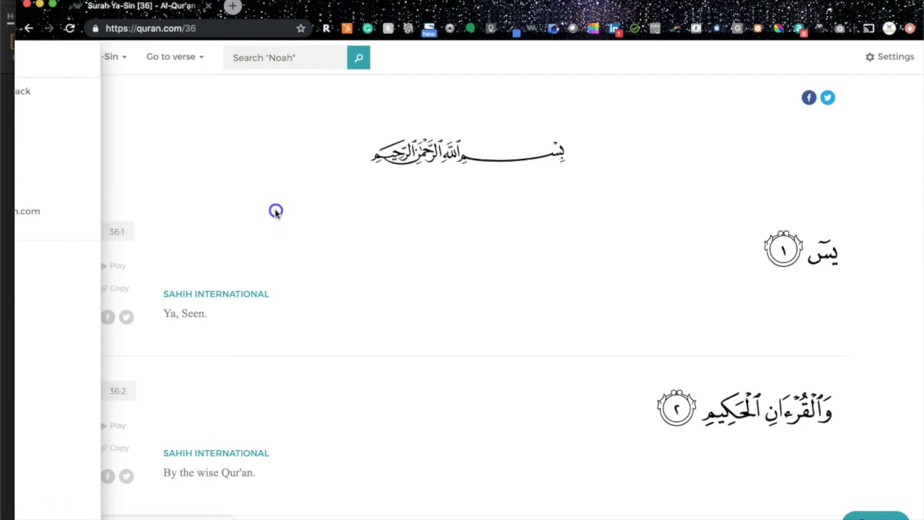
pyautogui.click(38, 56)
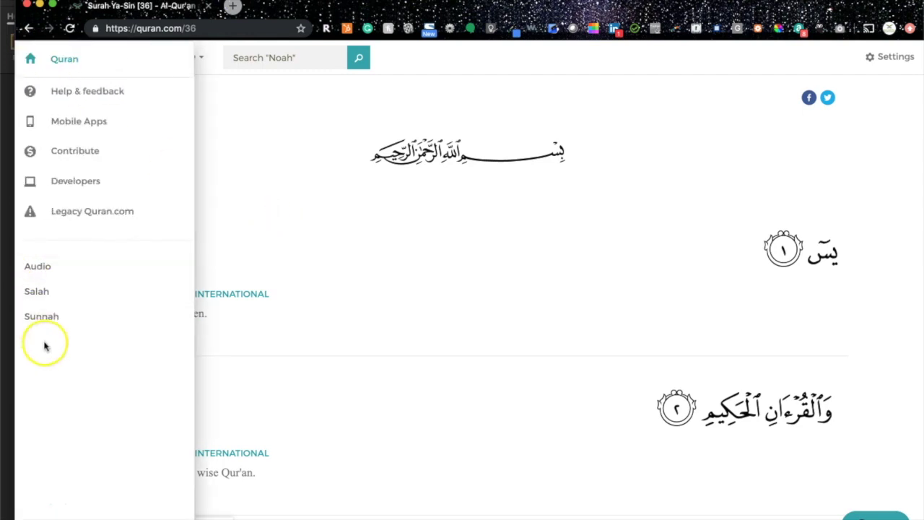
pyautogui.click(234, 220)
pyautogui.click(68, 57)
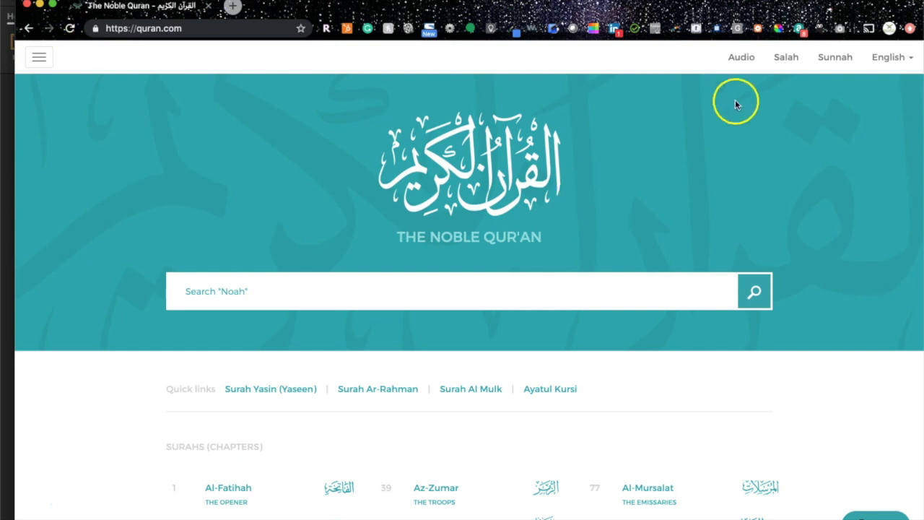
# Open the Audio site, browse the list of reciters, and open Khalid al-Qahtani's recitations
pyautogui.click(740, 57)
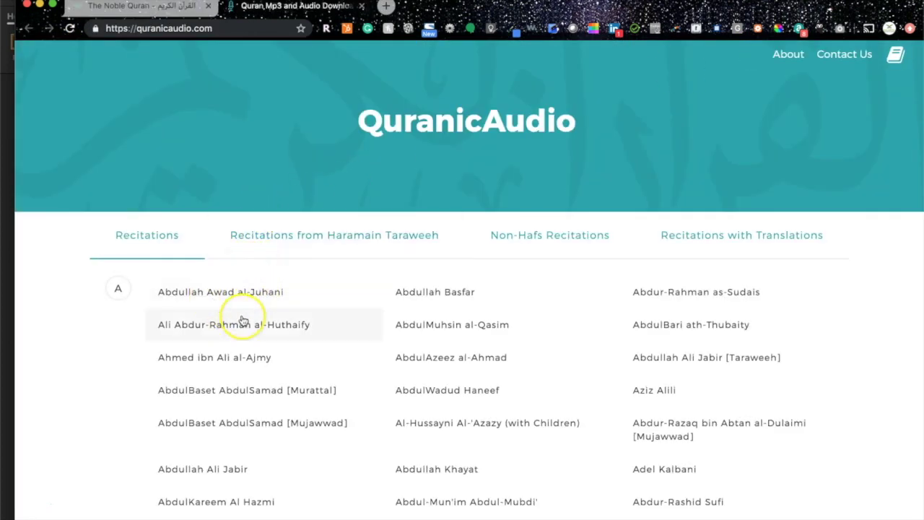
pyautogui.scroll(-5, 242, 320)
pyautogui.scroll(-5, 243, 319)
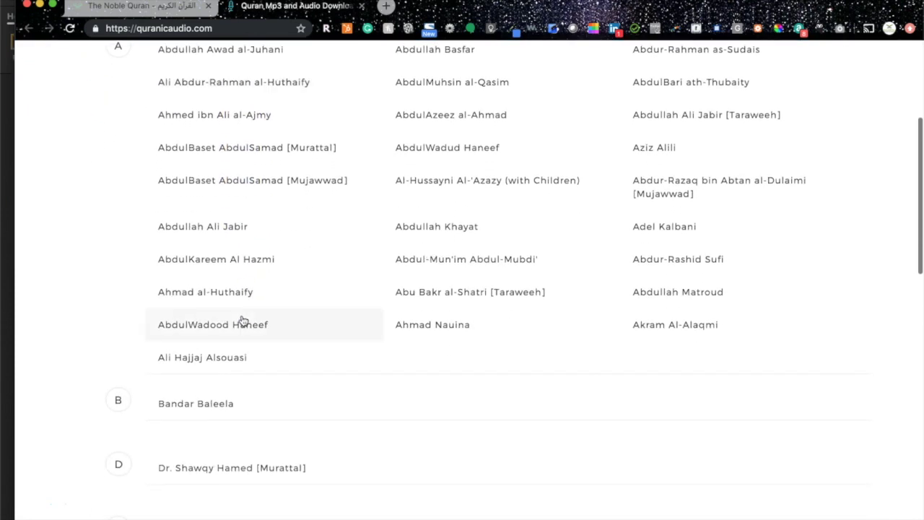
pyautogui.scroll(-7, 261, 340)
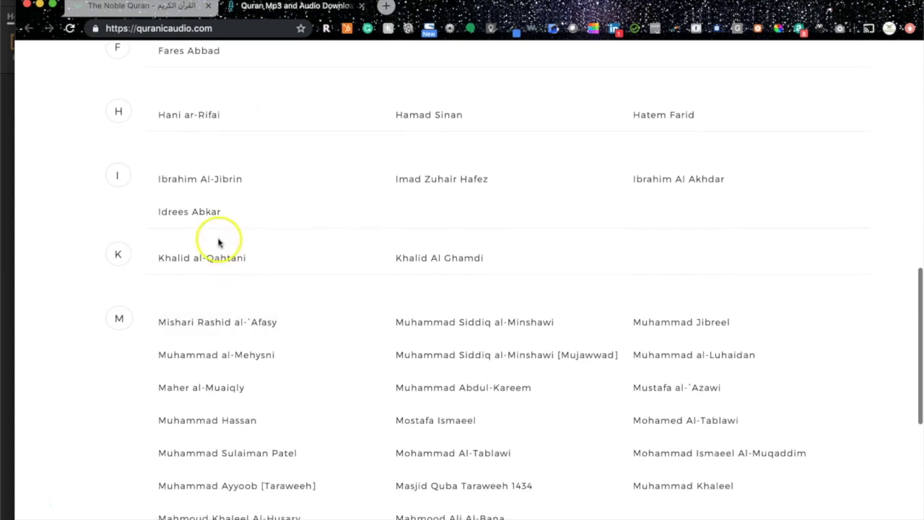
pyautogui.click(199, 260)
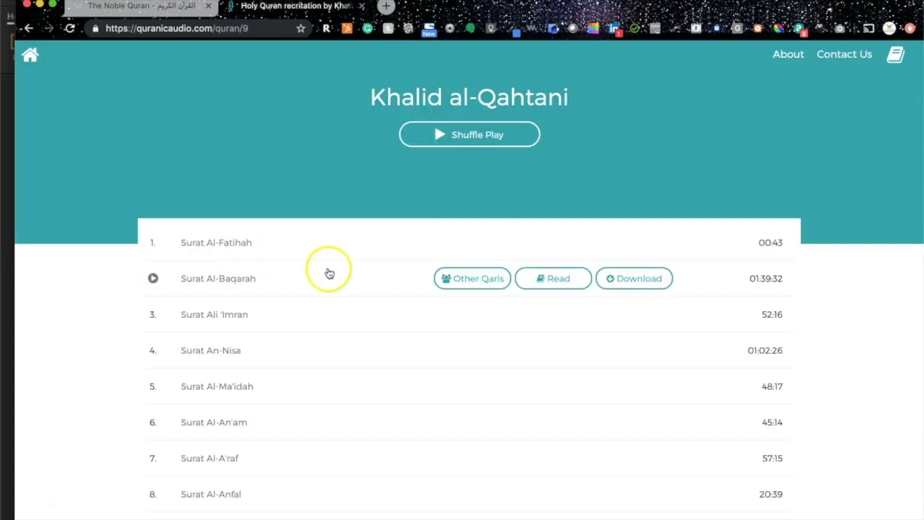
# Play Surat Al-Fatihah, skipping ahead in the recitation, and start shuffle play of the reciter's surahs
pyautogui.click(153, 243)
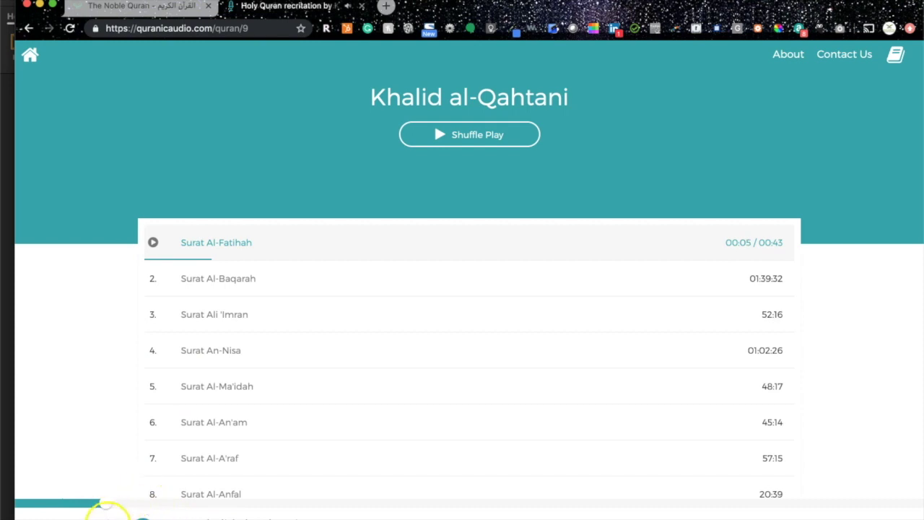
pyautogui.click(317, 503)
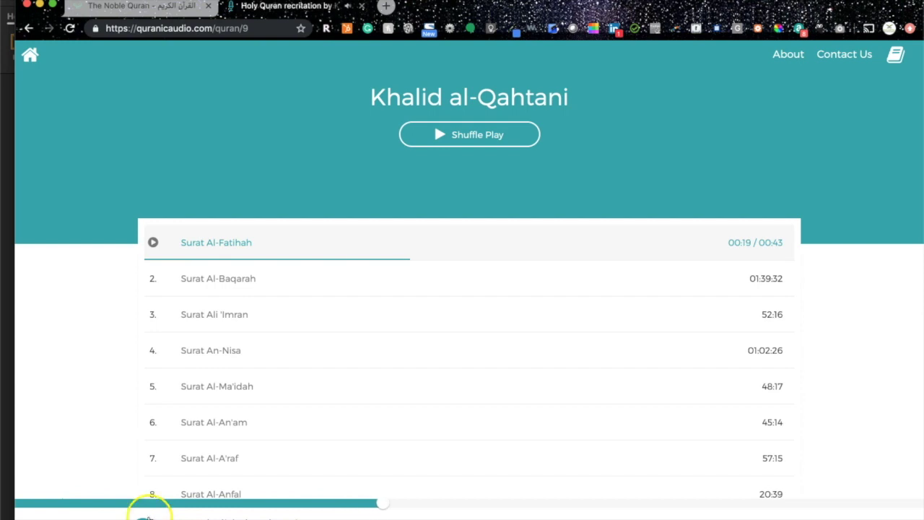
pyautogui.click(474, 139)
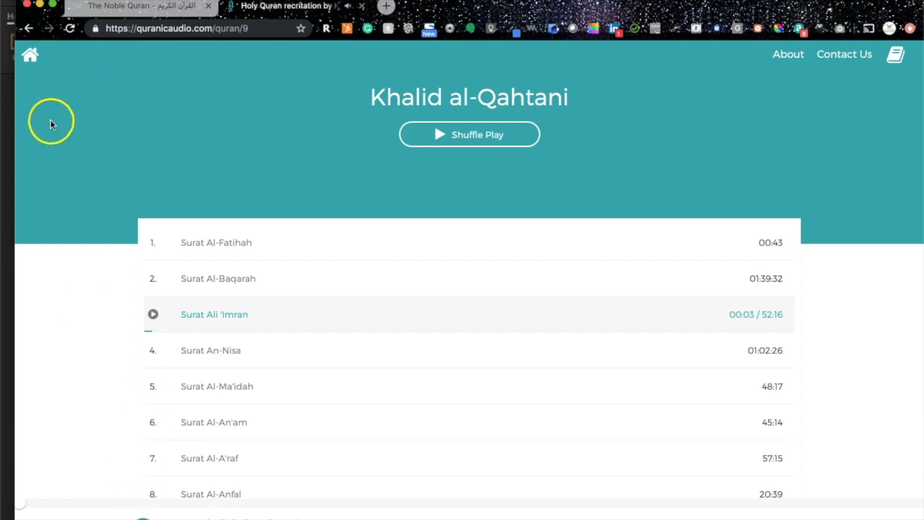
# Return to the QuranicAudio reciter list and browse the Makkah and Madinah sections of Recitations from Haramain Taraweeh
pyautogui.click(27, 29)
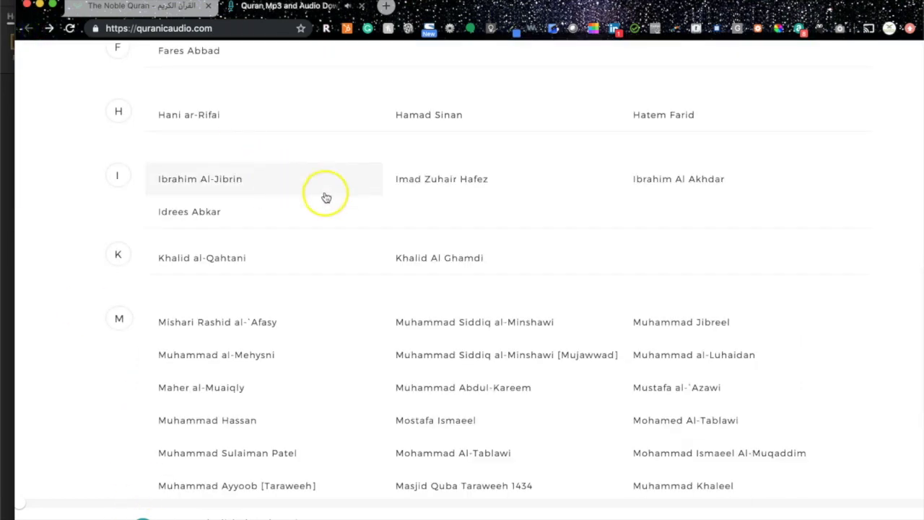
pyautogui.scroll(5, 355, 210)
pyautogui.scroll(5, 355, 210)
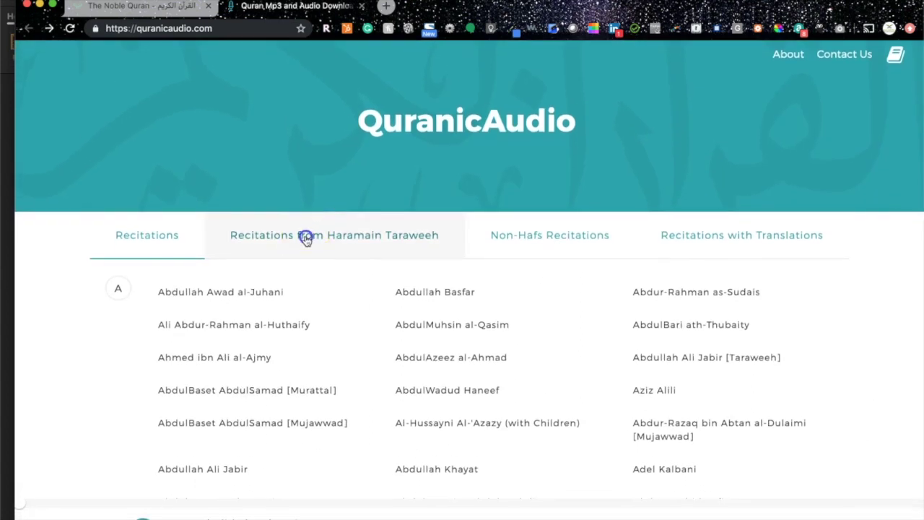
pyautogui.click(305, 237)
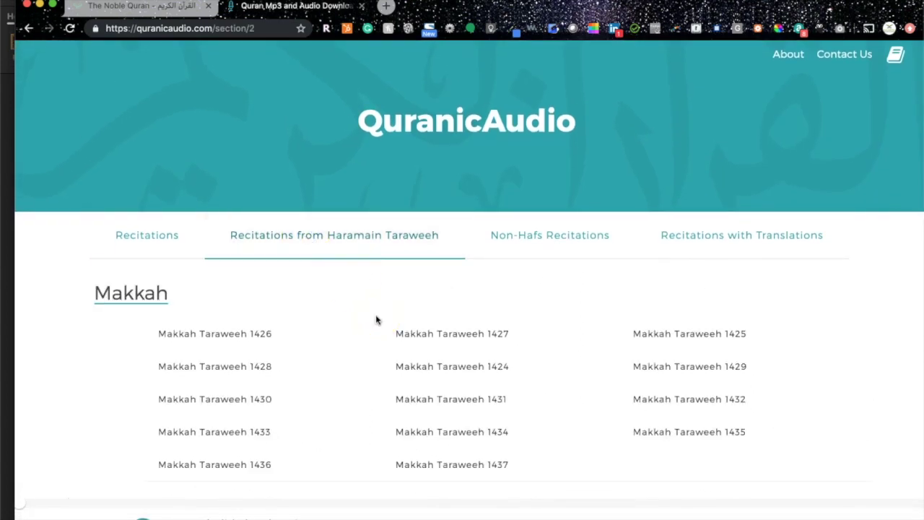
pyautogui.scroll(-1, 332, 390)
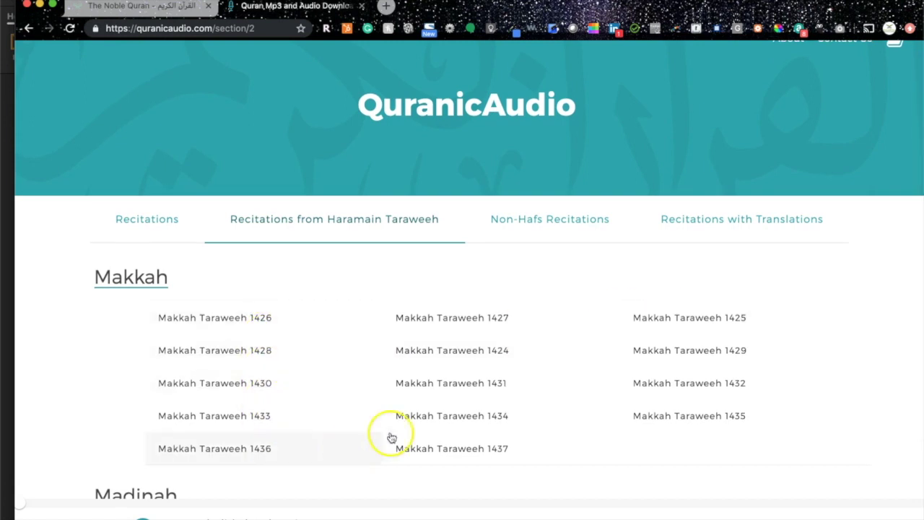
pyautogui.scroll(-3, 585, 393)
pyautogui.scroll(-1, 576, 389)
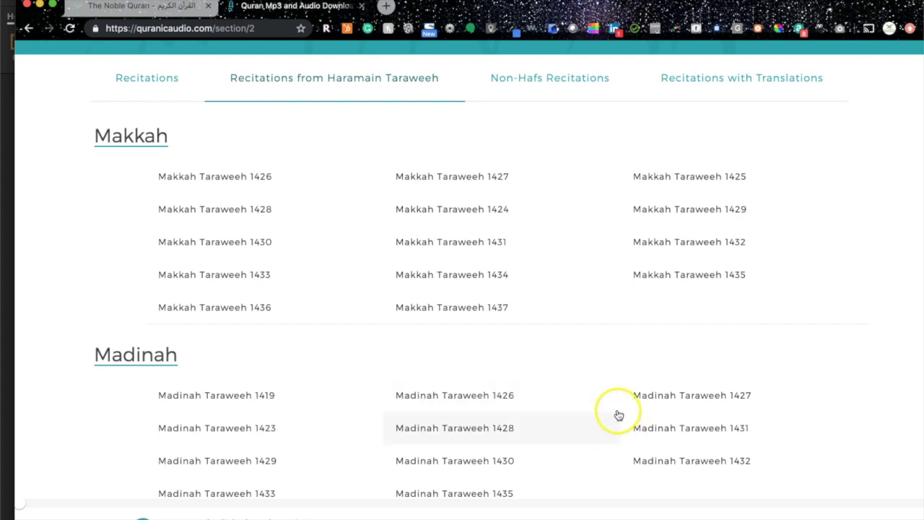
# View the Madinah Taraweeh 1426 recitation, return to the list, and show the Non-Hafs Recitations
pyautogui.click(468, 410)
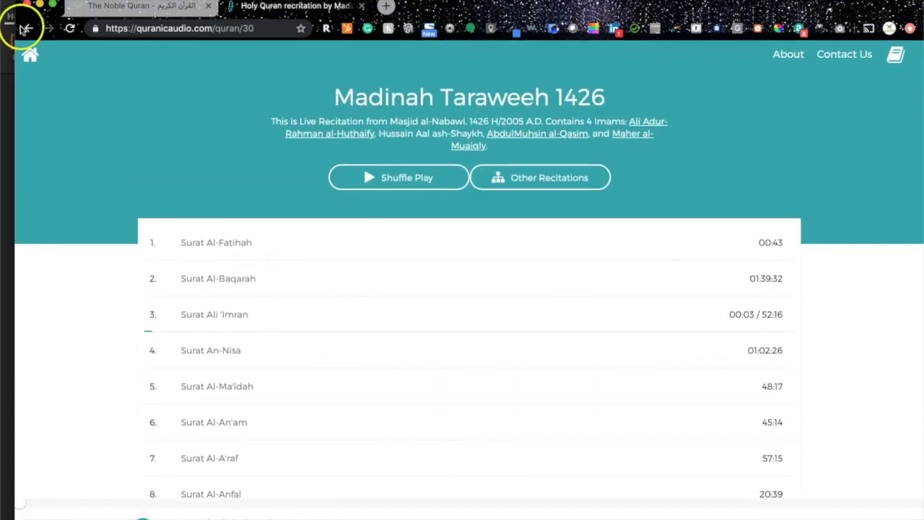
pyautogui.click(25, 28)
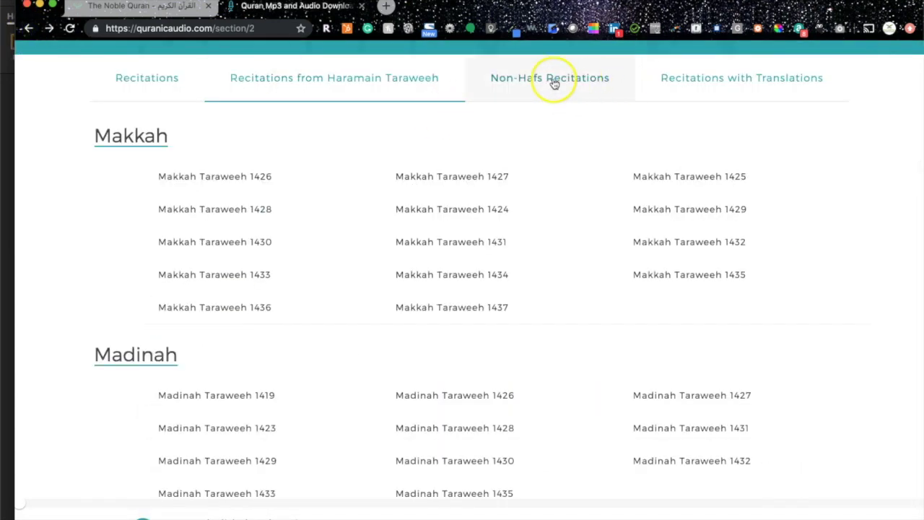
pyautogui.click(553, 83)
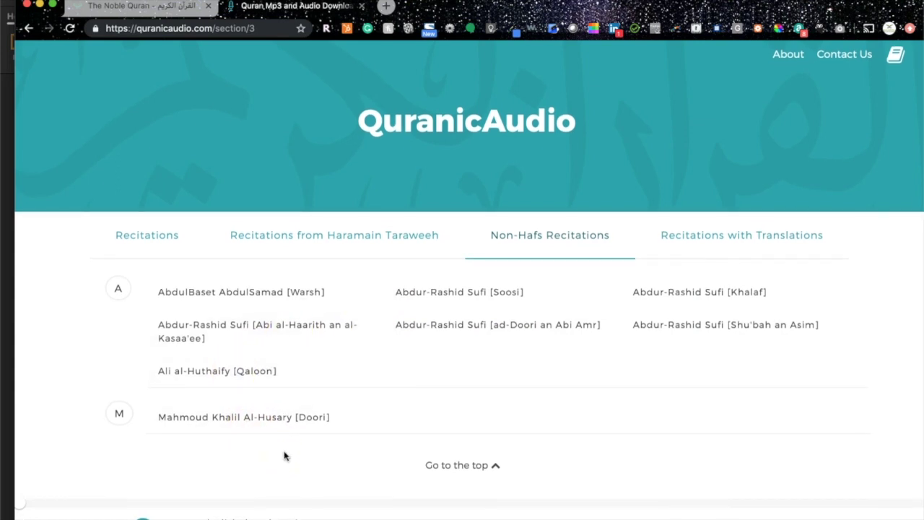
# From Recitations with Translations, open AbdulBaset AbdulSamad with Naeem Sultan [Pickthall Translation] and play Surat Al-Fatihah
pyautogui.click(710, 238)
pyautogui.click(271, 307)
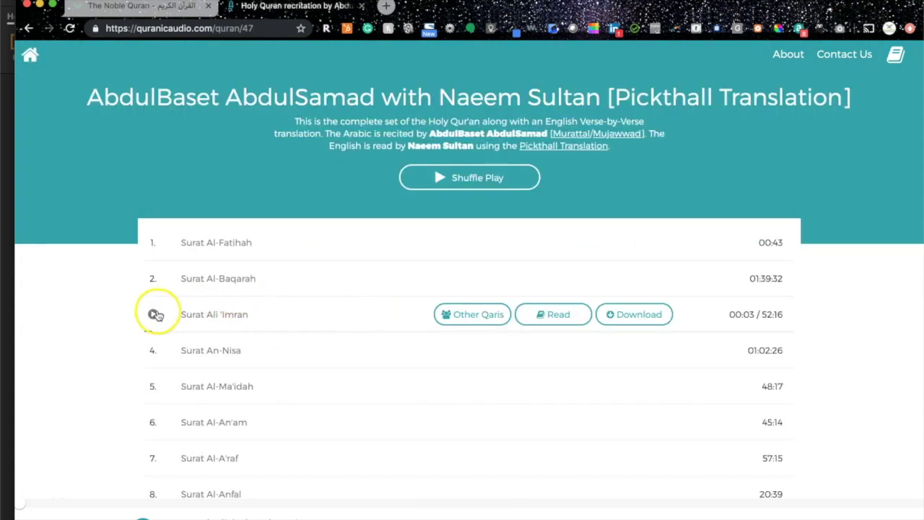
pyautogui.click(153, 243)
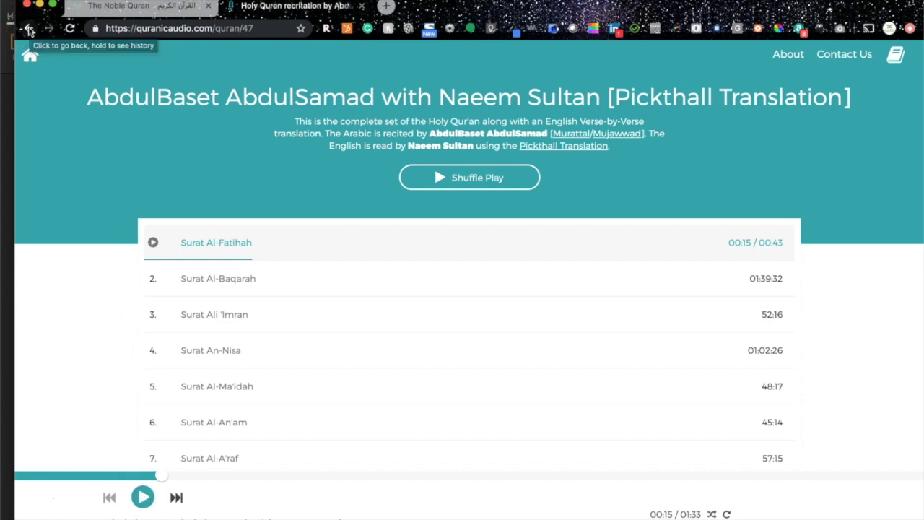
# Return to the QuranicAudio list, open the contact page, look over the Submit a request form, and close it
pyautogui.click(28, 28)
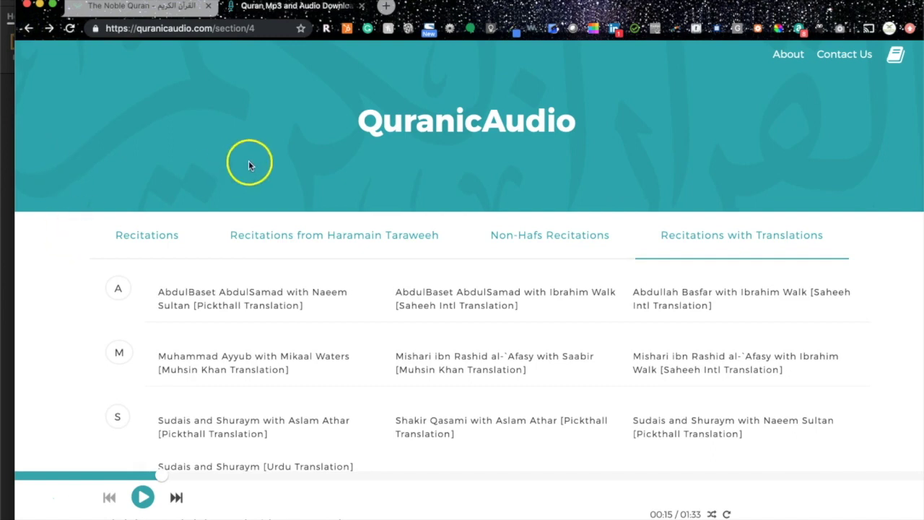
pyautogui.click(792, 61)
pyautogui.click(844, 55)
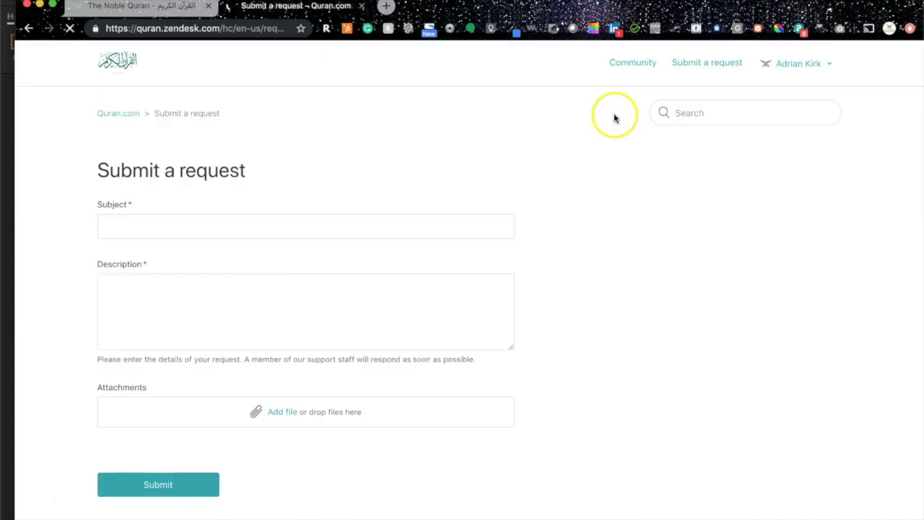
pyautogui.scroll(-2, 433, 196)
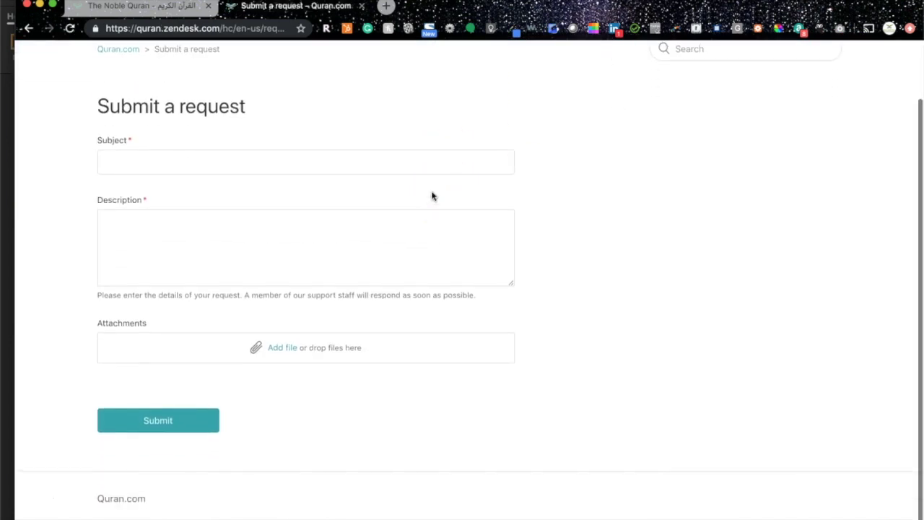
pyautogui.scroll(2, 233, 64)
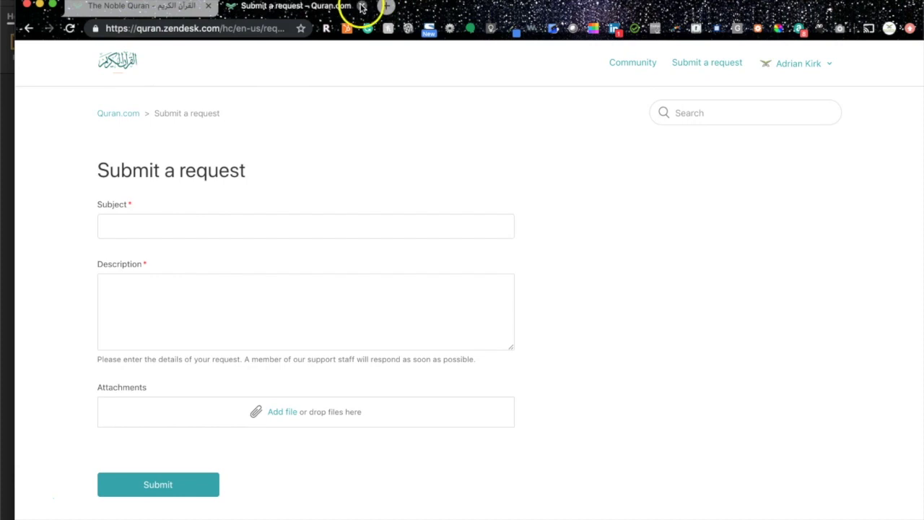
pyautogui.click(362, 7)
# Open the Salah prayer times site from quran.com, update the times to the current location, and close the site
pyautogui.click(788, 72)
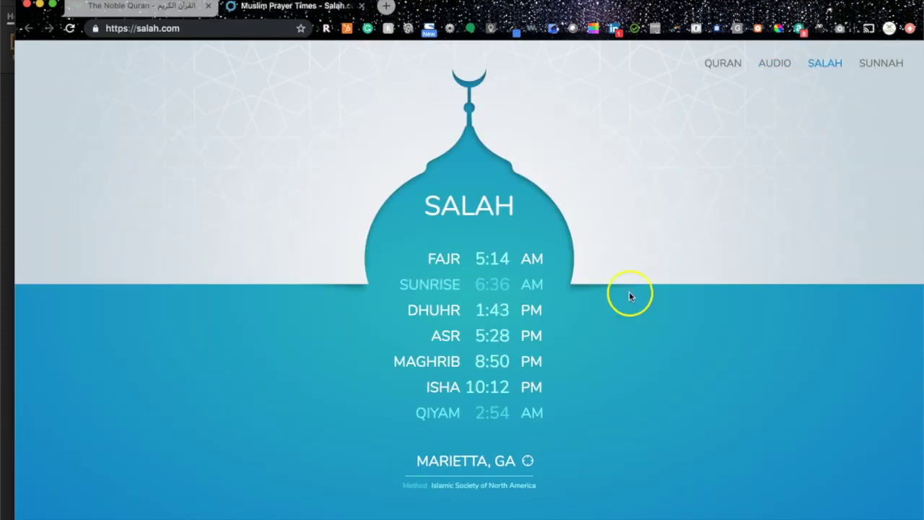
pyautogui.scroll(-1, 625, 302)
pyautogui.click(528, 459)
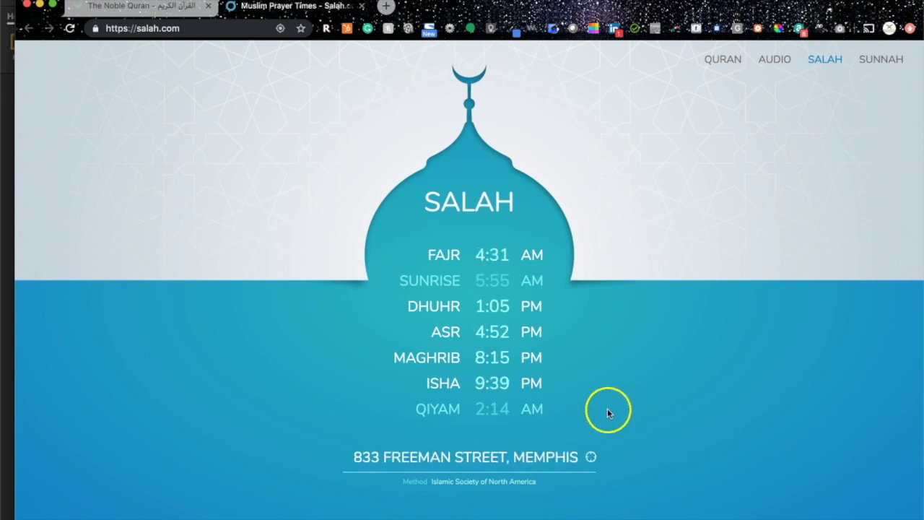
pyautogui.doubleClick(364, 457)
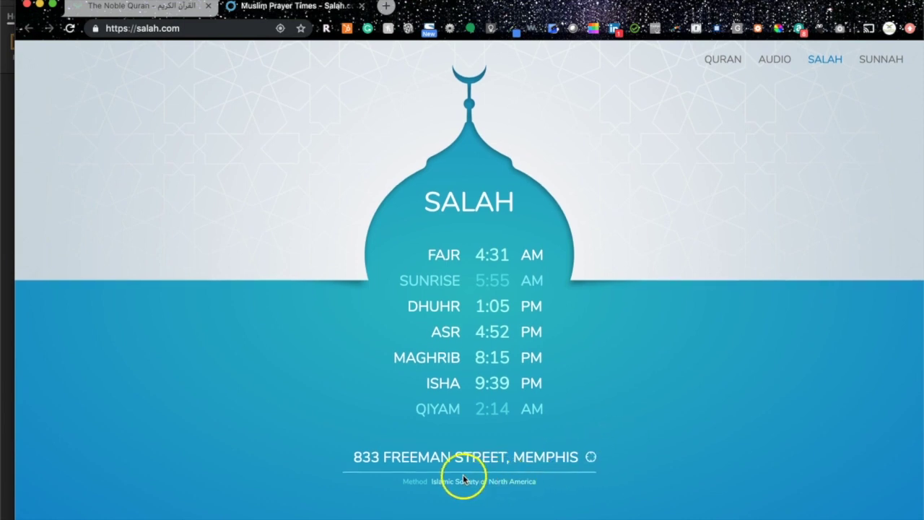
pyautogui.scroll(1, 598, 392)
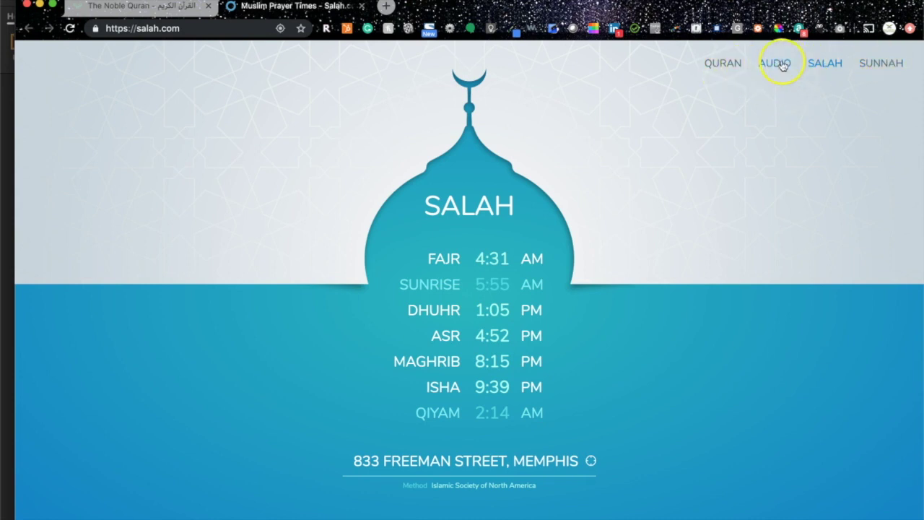
pyautogui.click(363, 6)
# Open Sunnah.com from quran.com, browse the books of the Sahih al-Bukhari hadith collection, and close the site
pyautogui.click(834, 58)
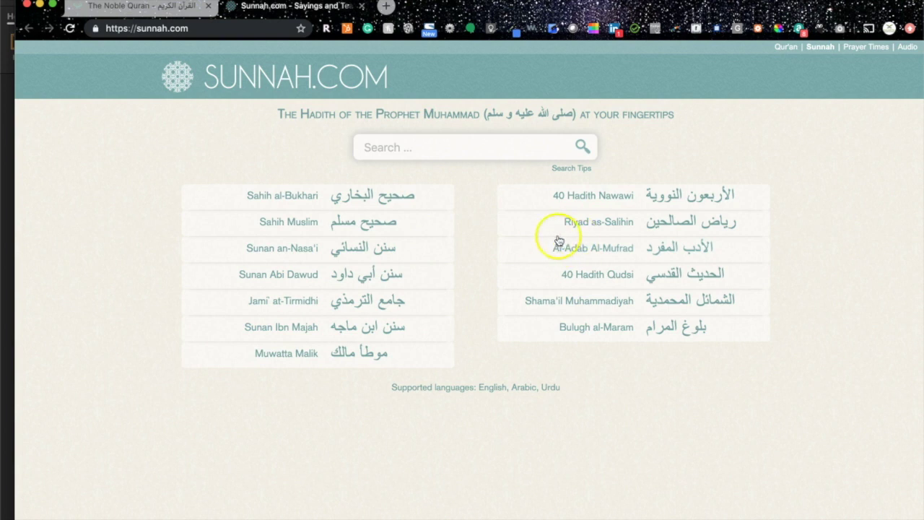
pyautogui.click(385, 201)
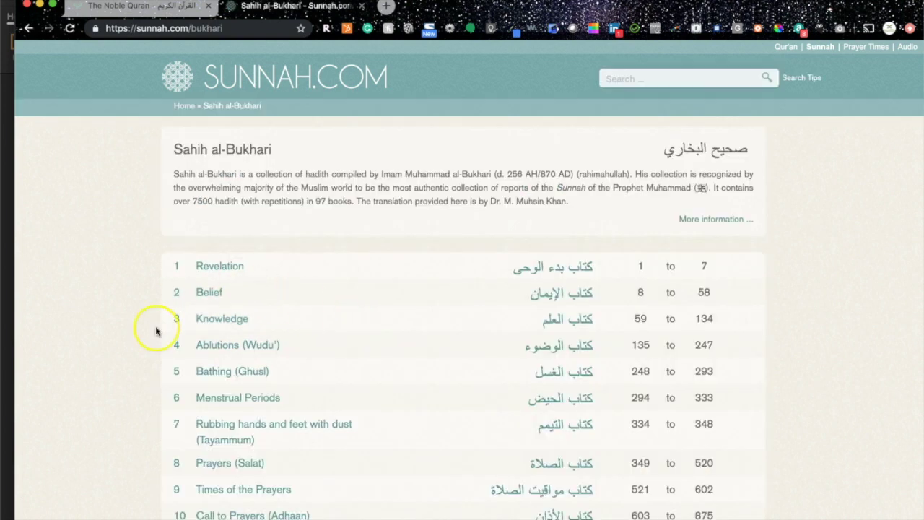
pyautogui.scroll(-15, 144, 376)
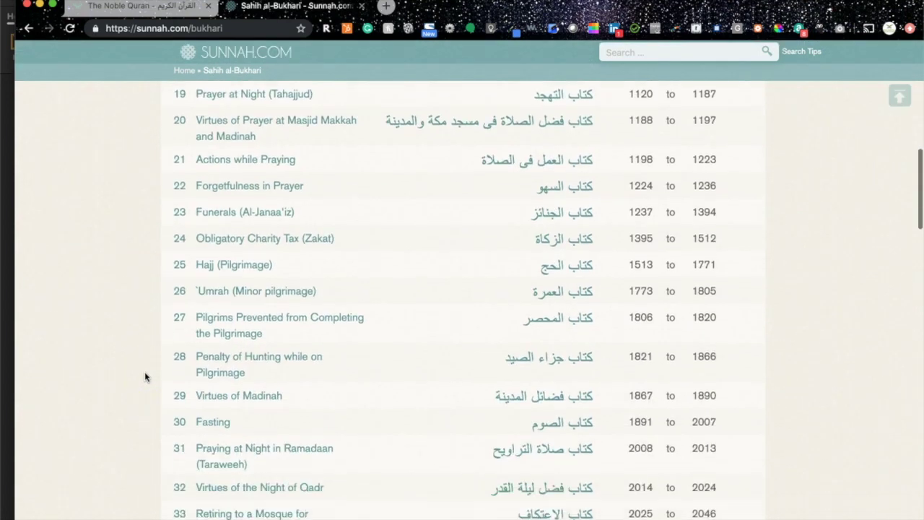
pyautogui.scroll(-20, 144, 376)
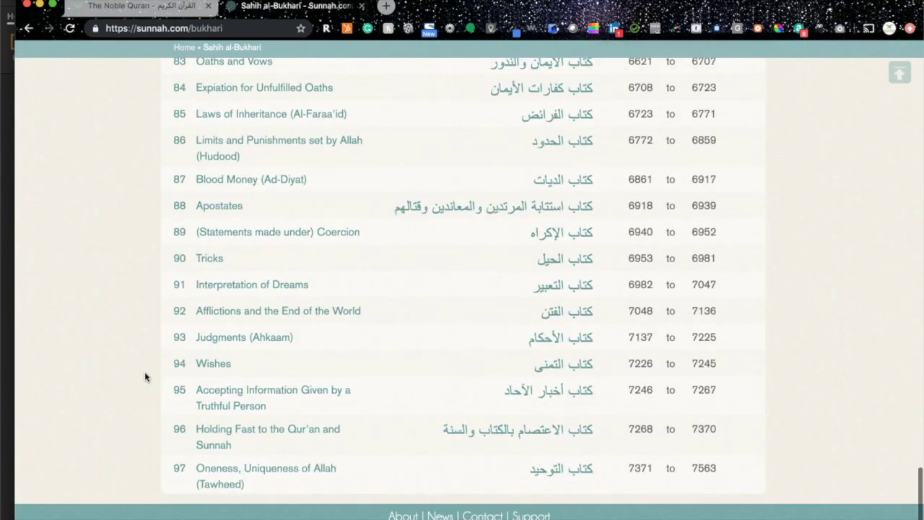
pyautogui.scroll(20, 144, 376)
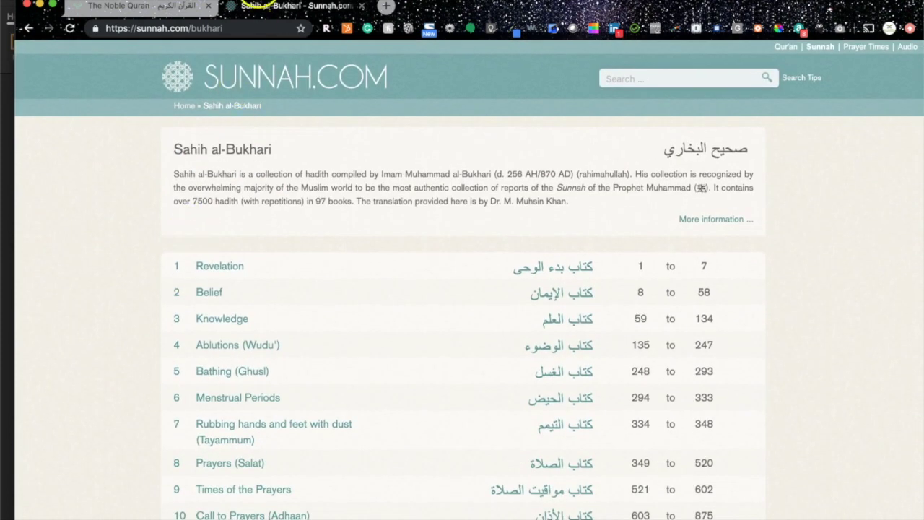
pyautogui.click(361, 7)
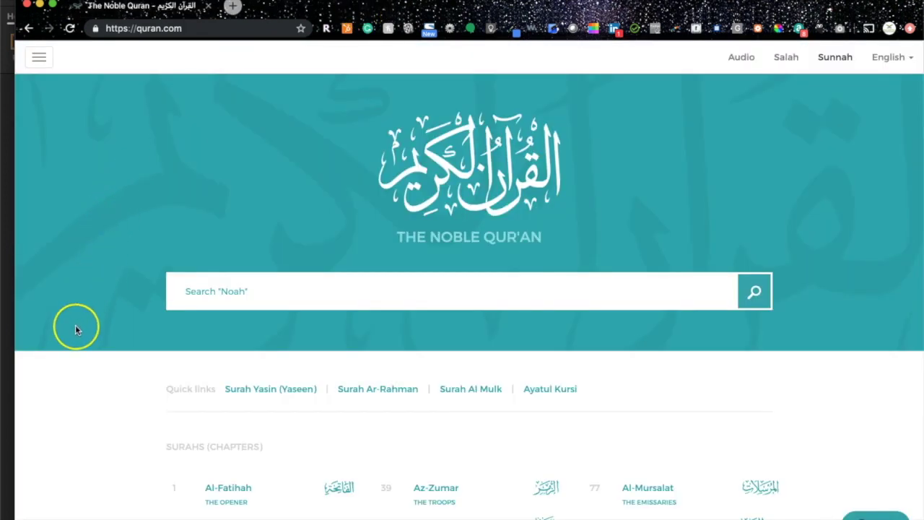
# From the useful sites at the end of the quran.com home page, open Corpus: Word by Word
pyautogui.scroll(-1, 75, 330)
pyautogui.scroll(-10, 75, 329)
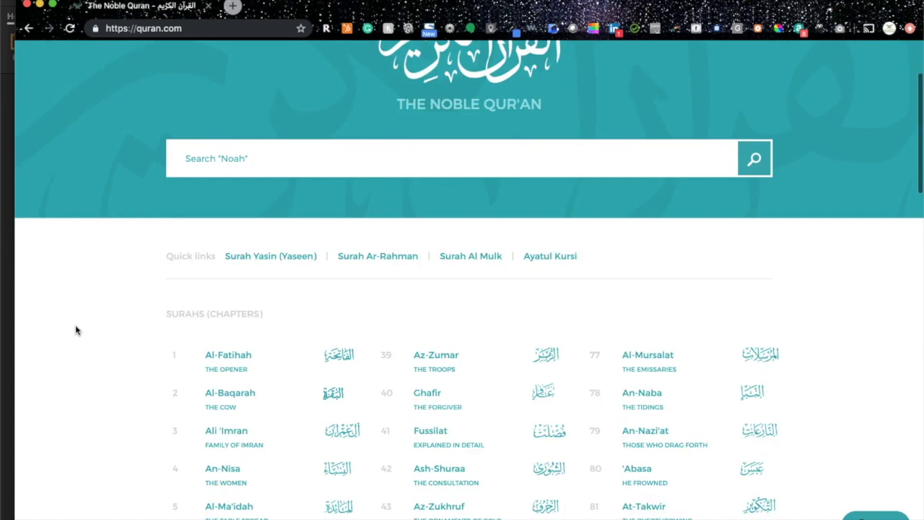
pyautogui.scroll(-10, 75, 330)
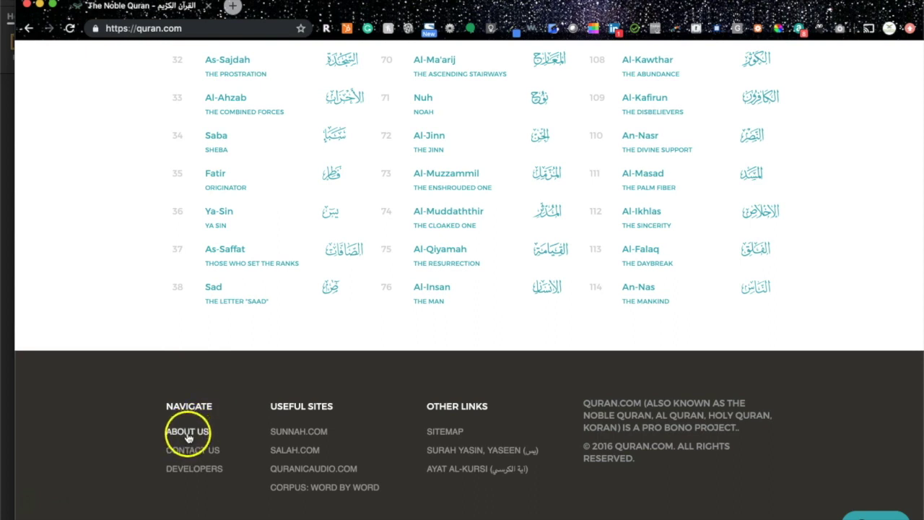
pyautogui.click(349, 488)
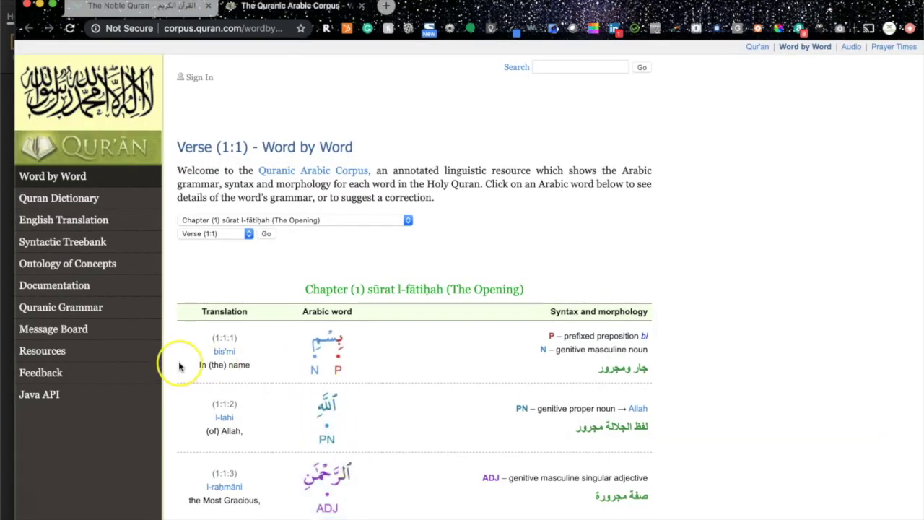
# Examine the word-by-word translation, Arabic words, and syntax and morphology of Chapter (1), and close the corpus site
pyautogui.scroll(-2, 180, 366)
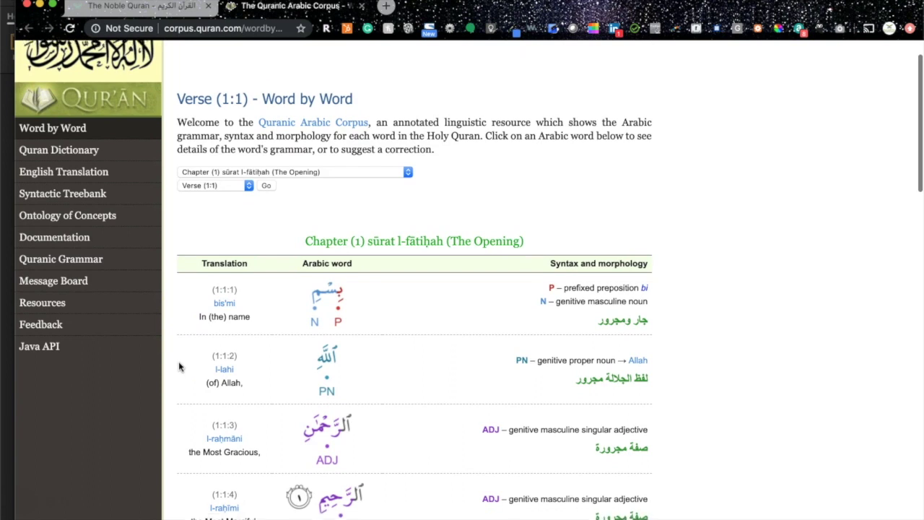
pyautogui.scroll(1, 180, 367)
pyautogui.scroll(-4, 178, 367)
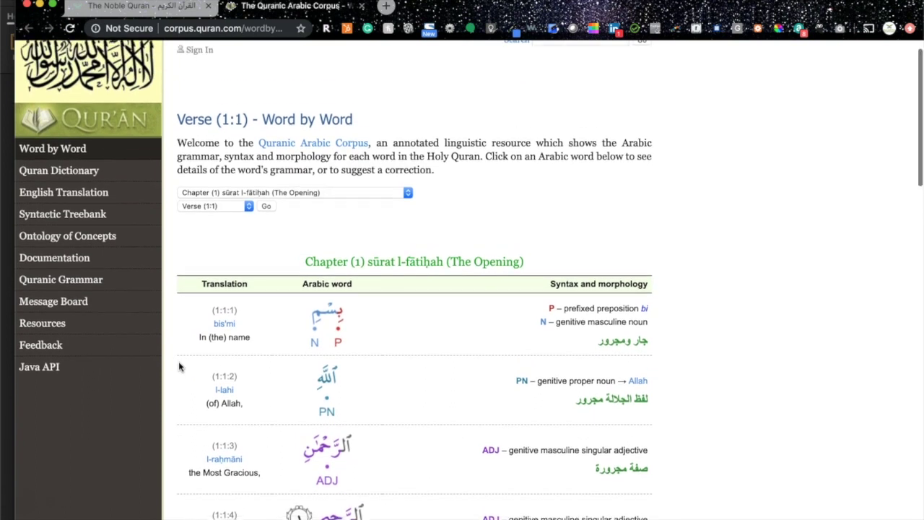
pyautogui.scroll(-2, 179, 376)
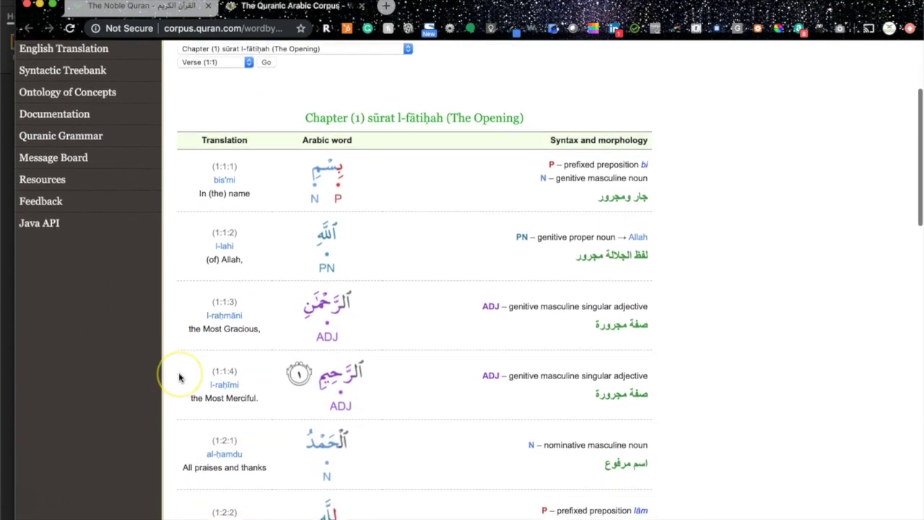
pyautogui.scroll(-1, 180, 376)
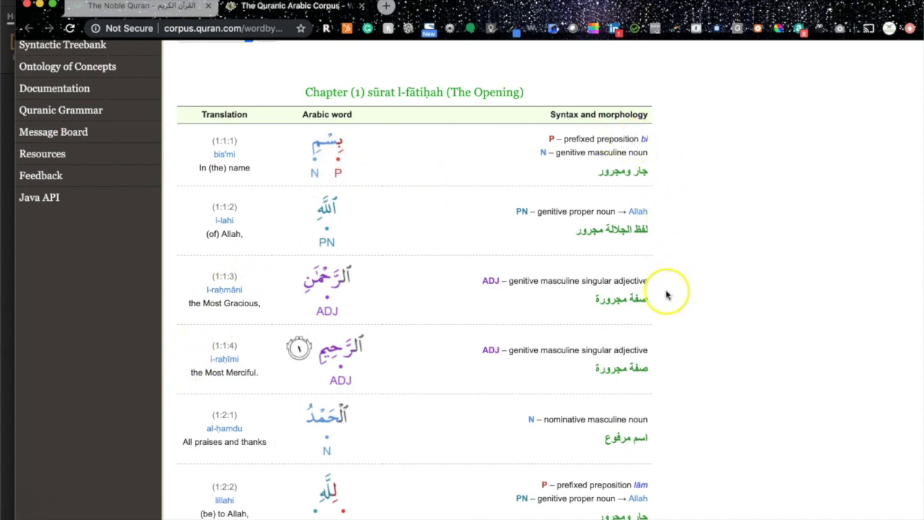
pyautogui.scroll(-5, 666, 294)
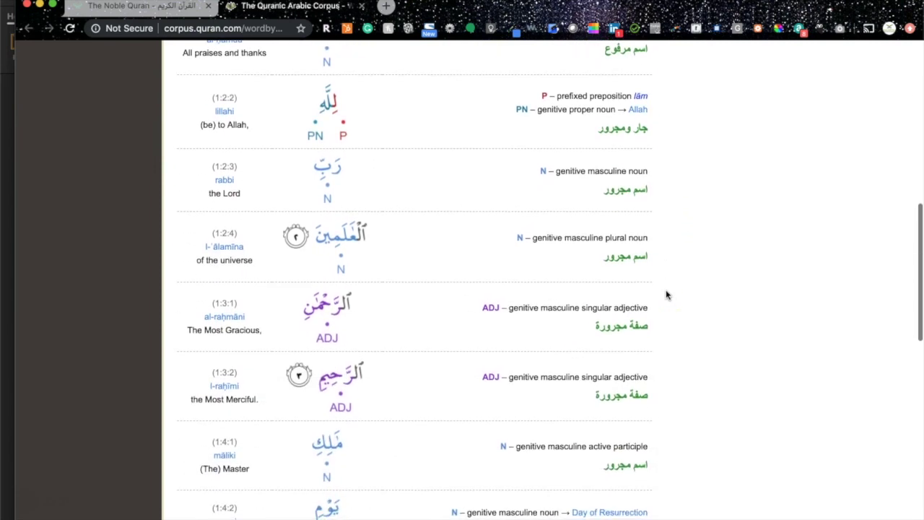
pyautogui.scroll(-4, 666, 294)
pyautogui.scroll(-4, 666, 294)
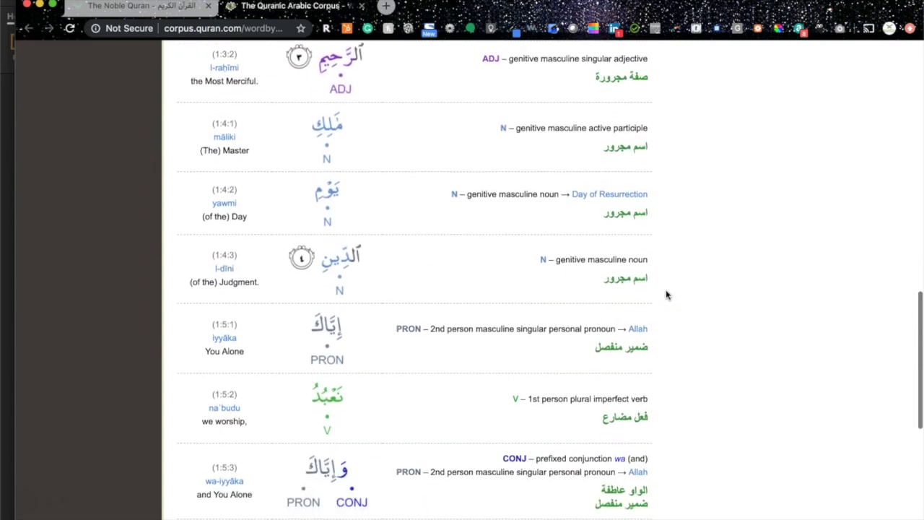
pyautogui.press('Home')
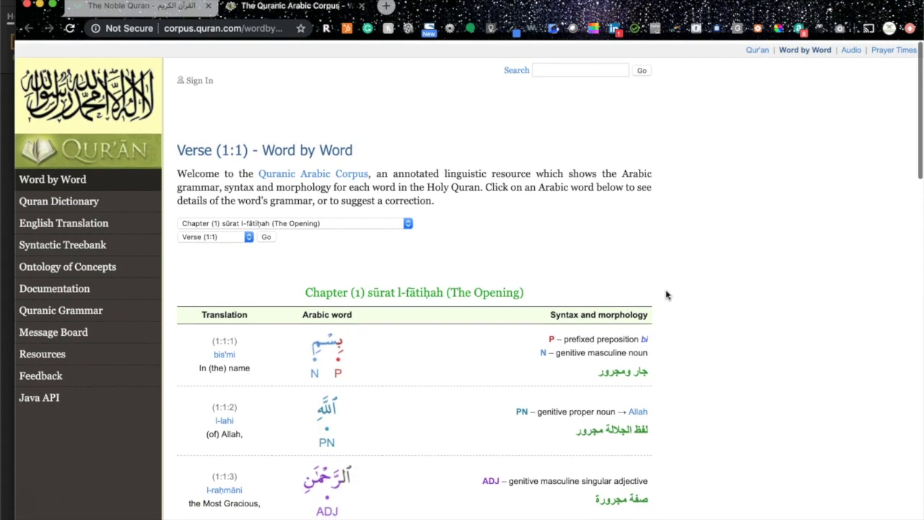
pyautogui.click(361, 6)
# Return to the beginning of the quran.com home page, show the Help widget's question search, and minimize the widget
pyautogui.scroll(2, 109, 233)
pyautogui.scroll(-1, 108, 233)
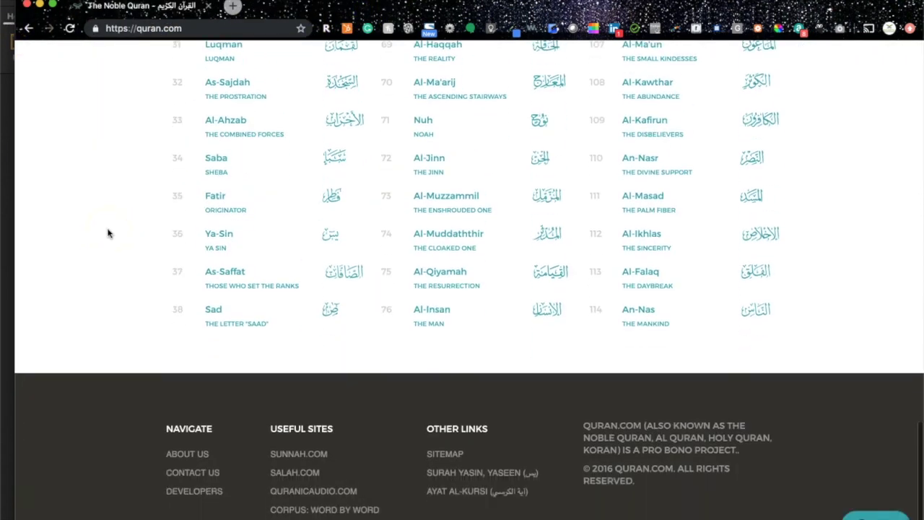
pyautogui.scroll(20, 877, 471)
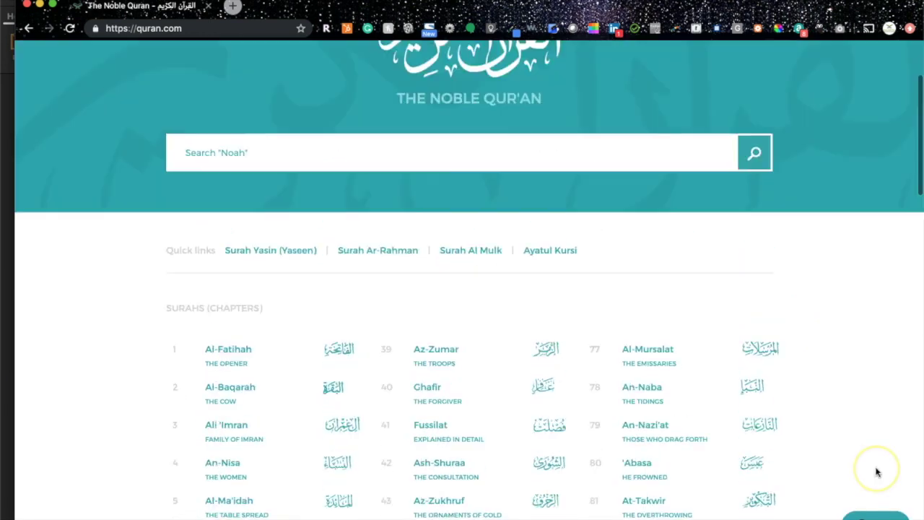
pyautogui.click(875, 514)
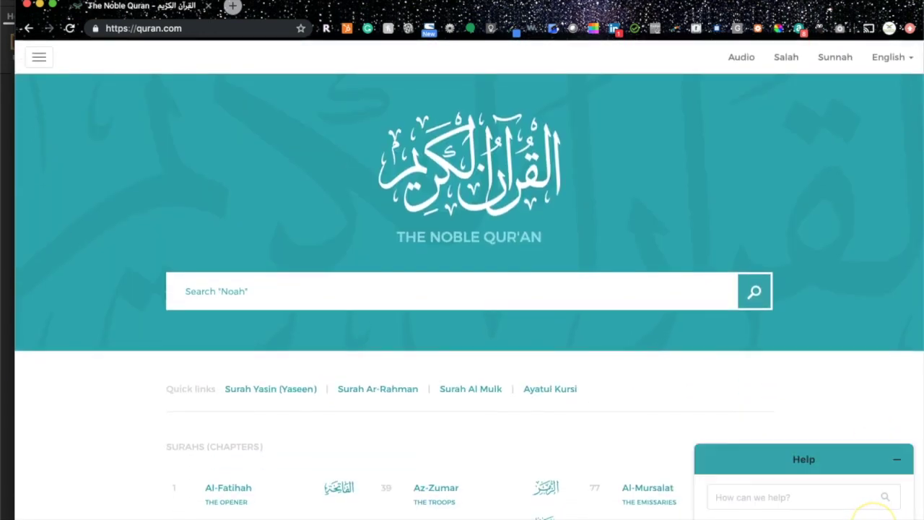
pyautogui.click(841, 495)
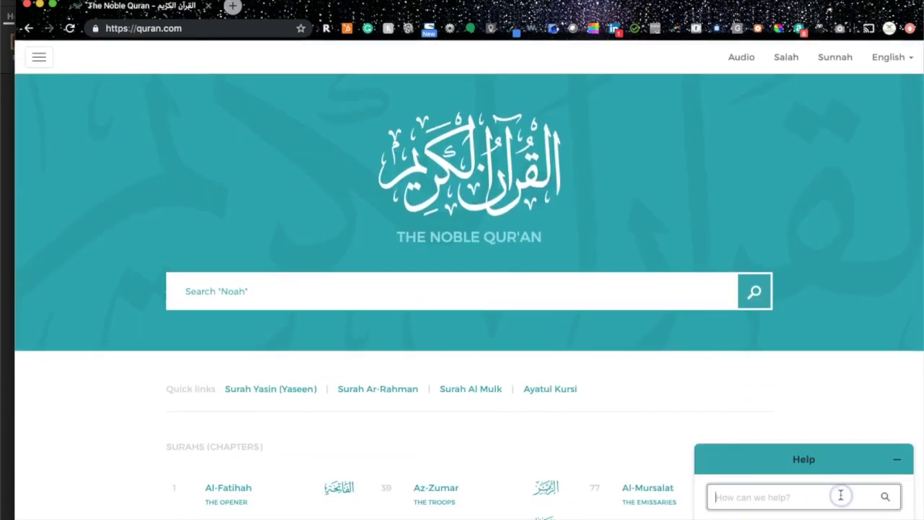
pyautogui.click(896, 459)
pyautogui.click(821, 429)
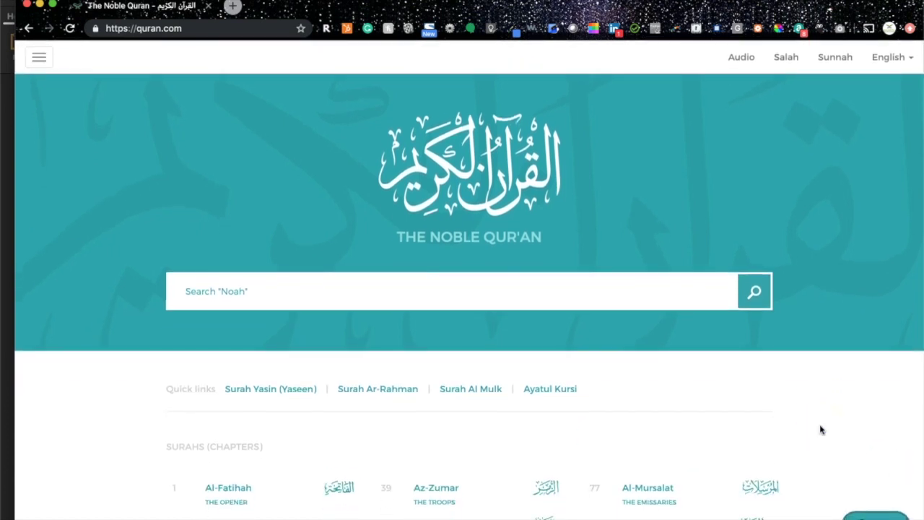
pyautogui.click(858, 157)
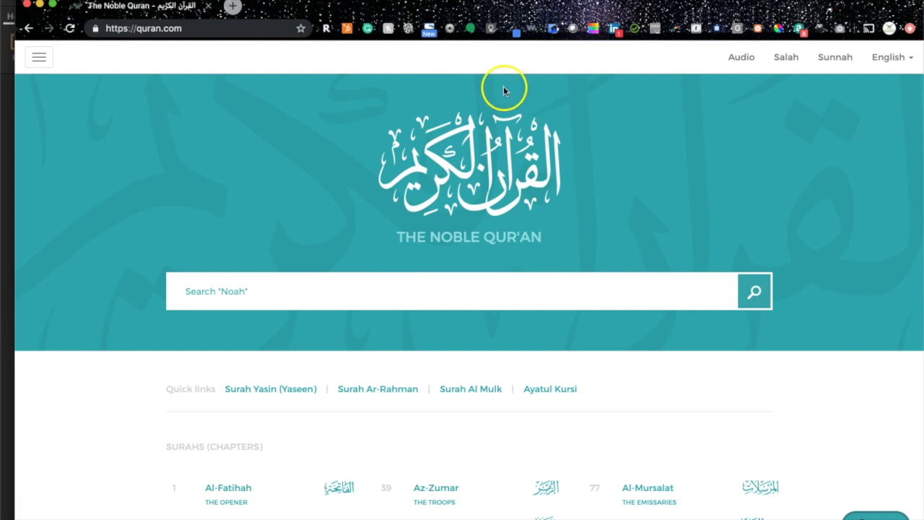